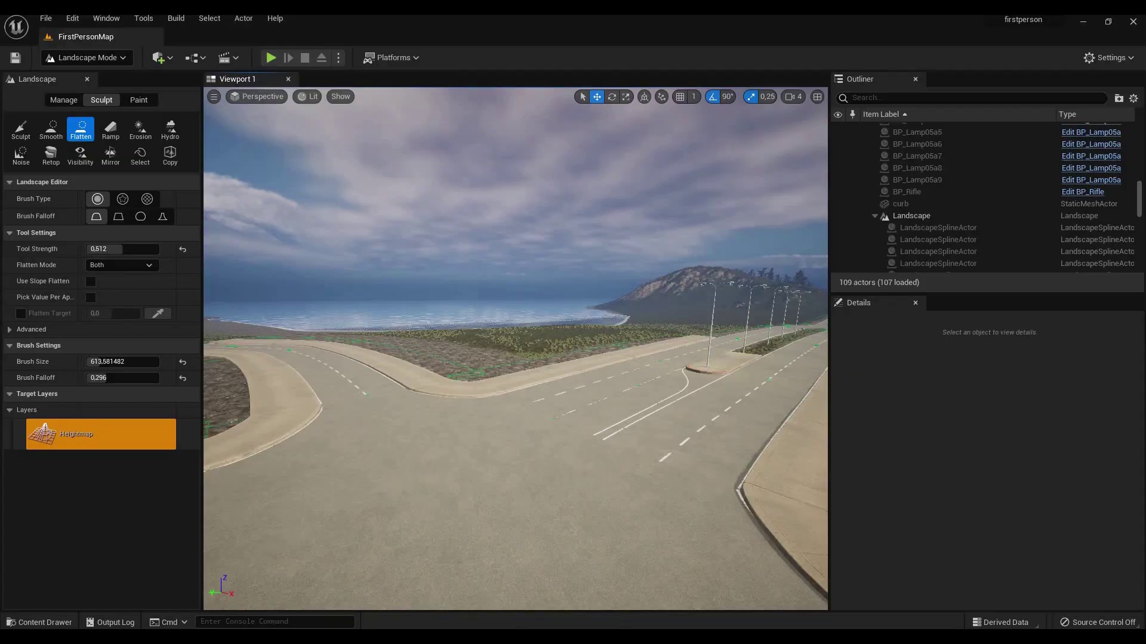
Step: Switch to landscape spline editing and frame the view over the road junction
right_drag(555, 376, 501, 358)
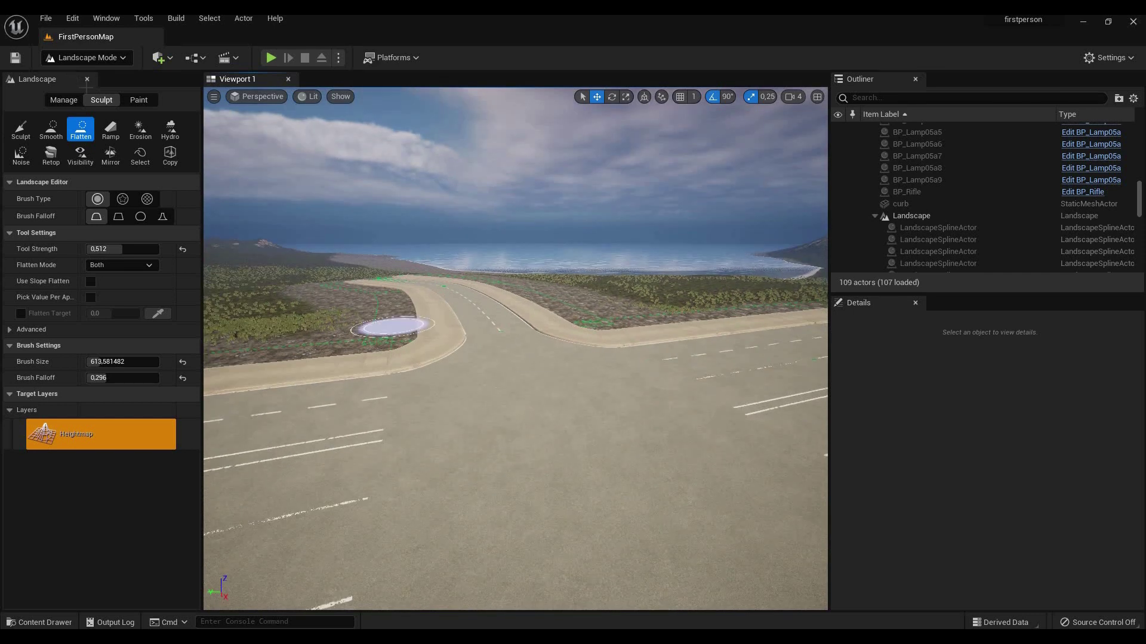
click(64, 100)
mouse_move(459, 311)
right_down()
mouse_move(466, 377)
mouse_move(501, 296)
right_up()
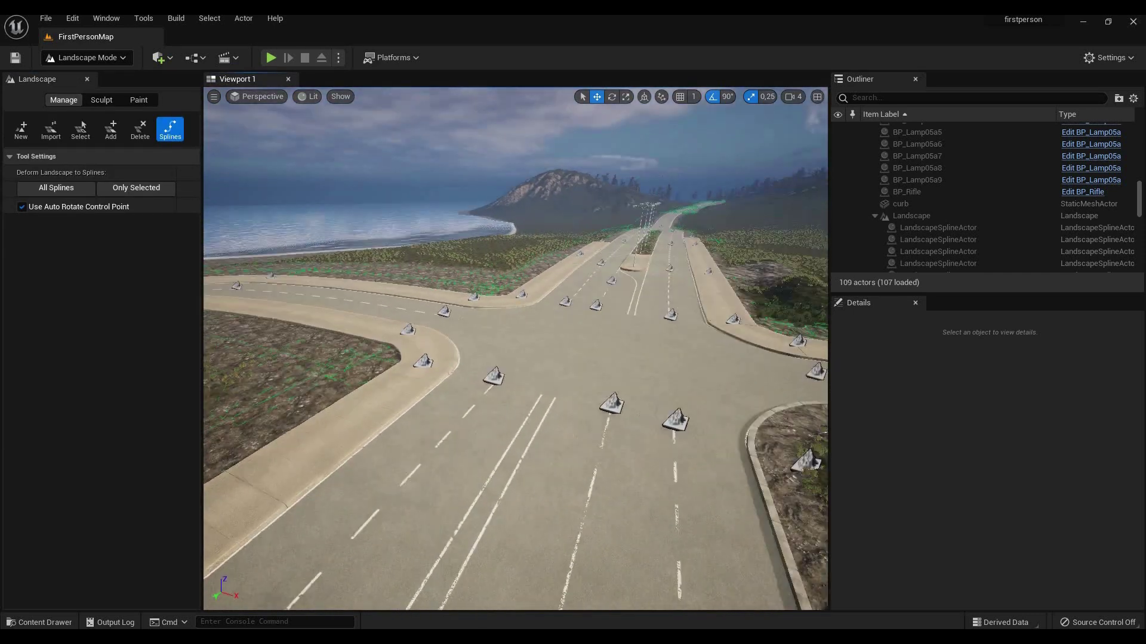
right_drag(502, 358, 514, 409)
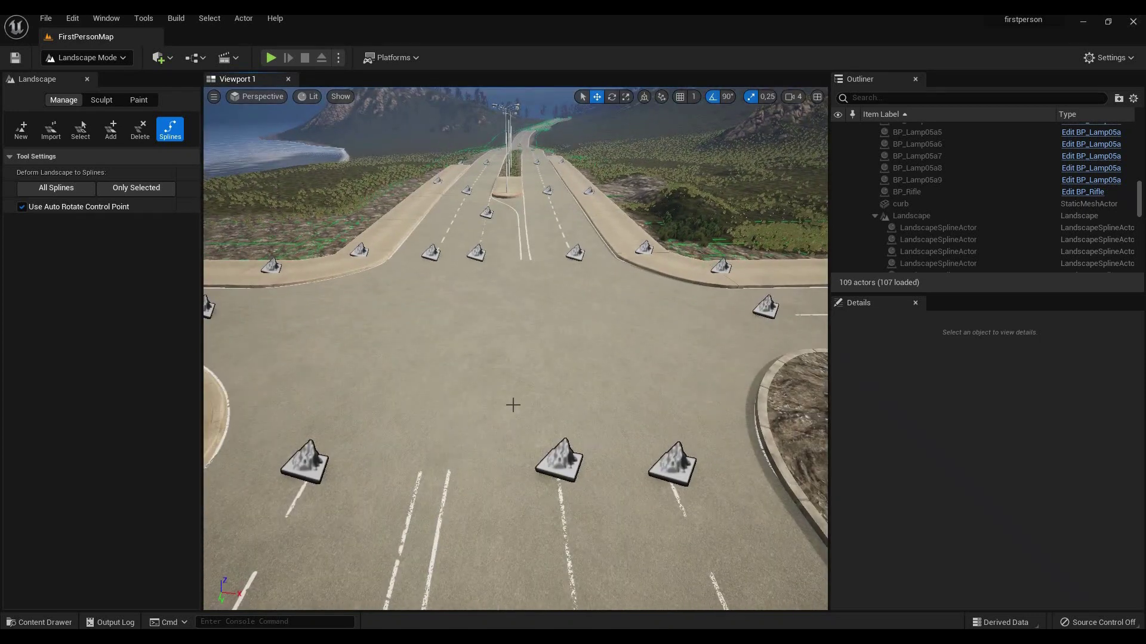
Step: Select the road spline segments around the junction, including the upper-right curve
click(514, 409)
click(546, 377)
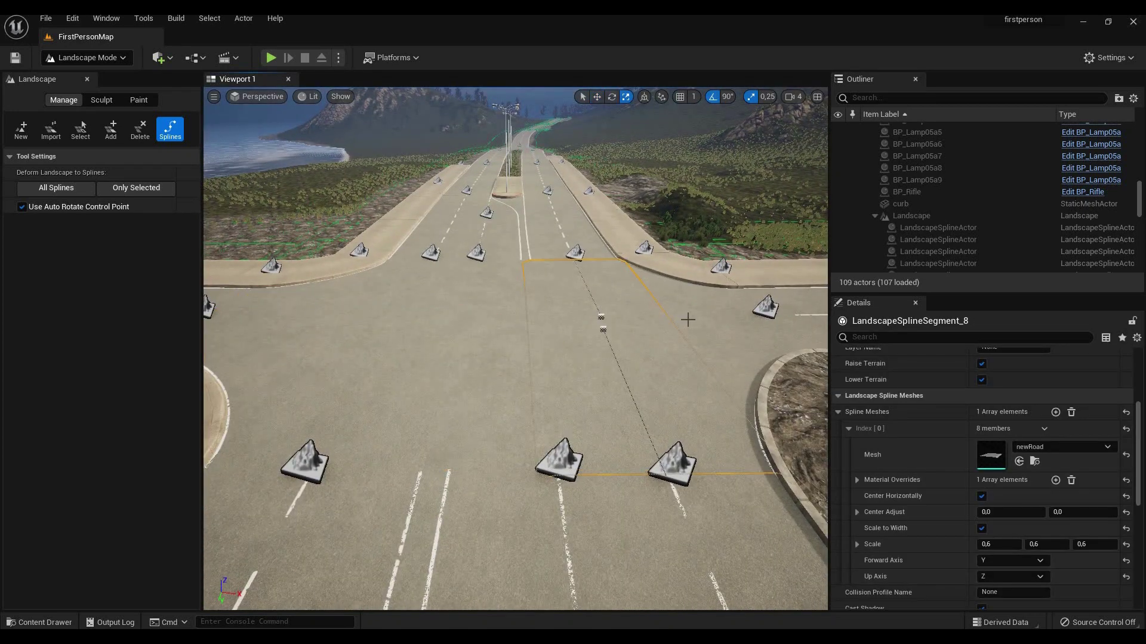
click(597, 277)
click(501, 327)
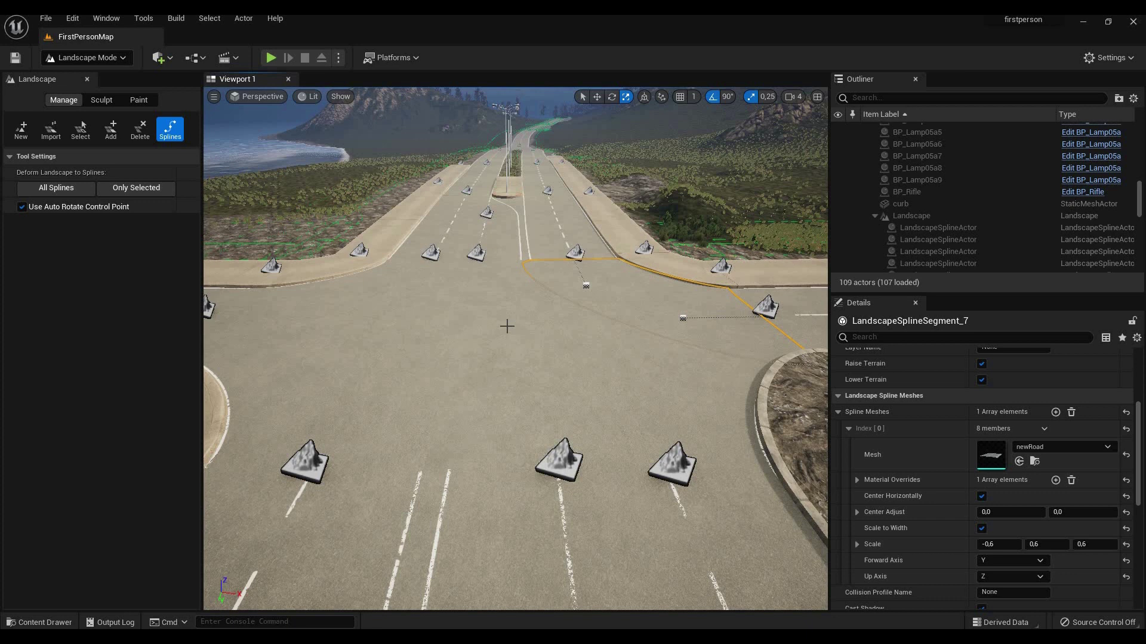
click(548, 385)
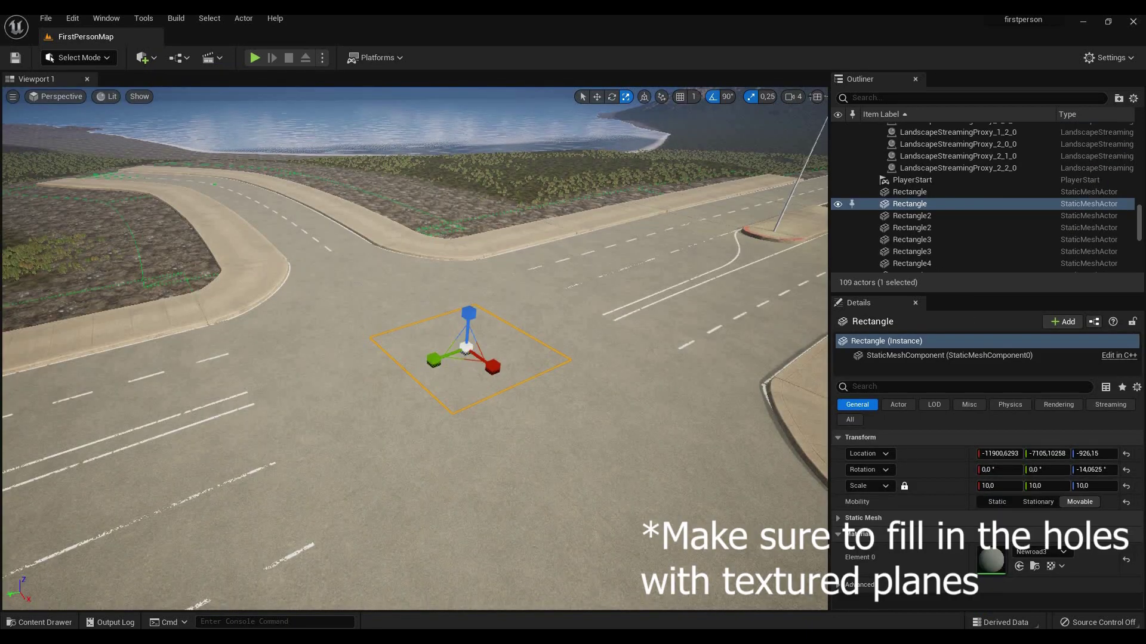
Step: Select the textured filler planes covering gaps on the upper-right road
click(681, 278)
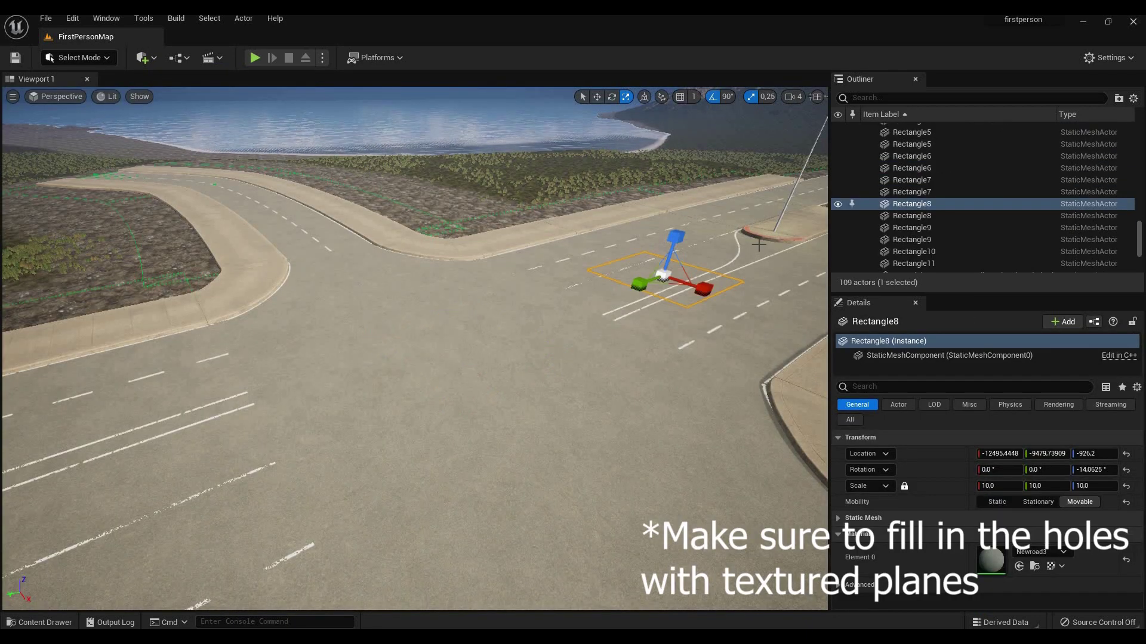
click(736, 258)
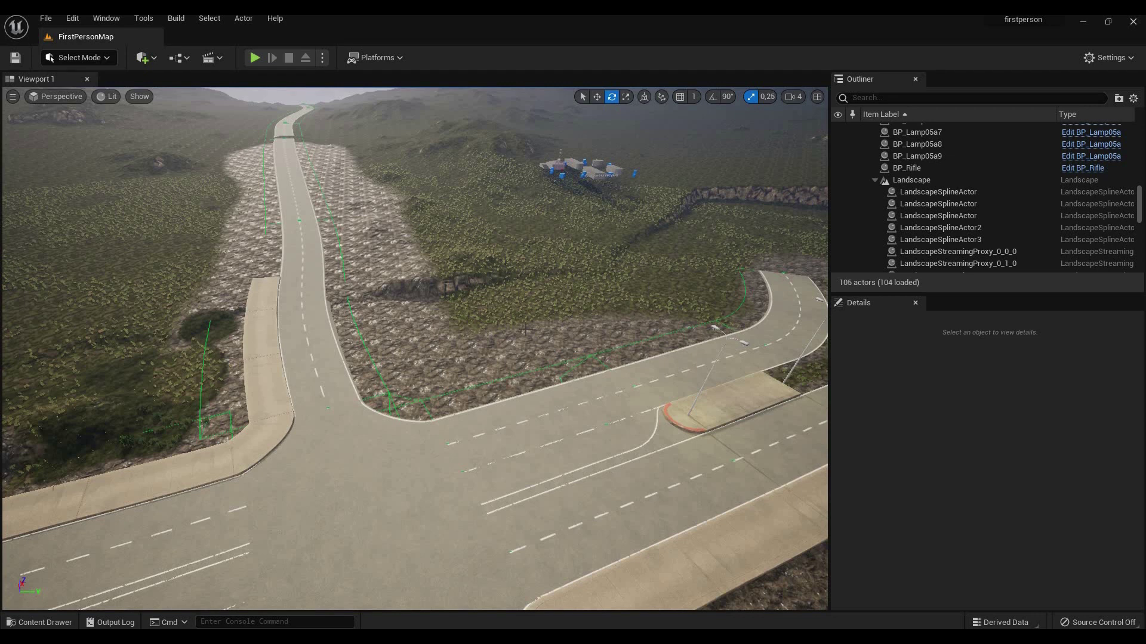
Step: Place four control points for a new L-shaped landscape spline around the road corner
key(shift+2)
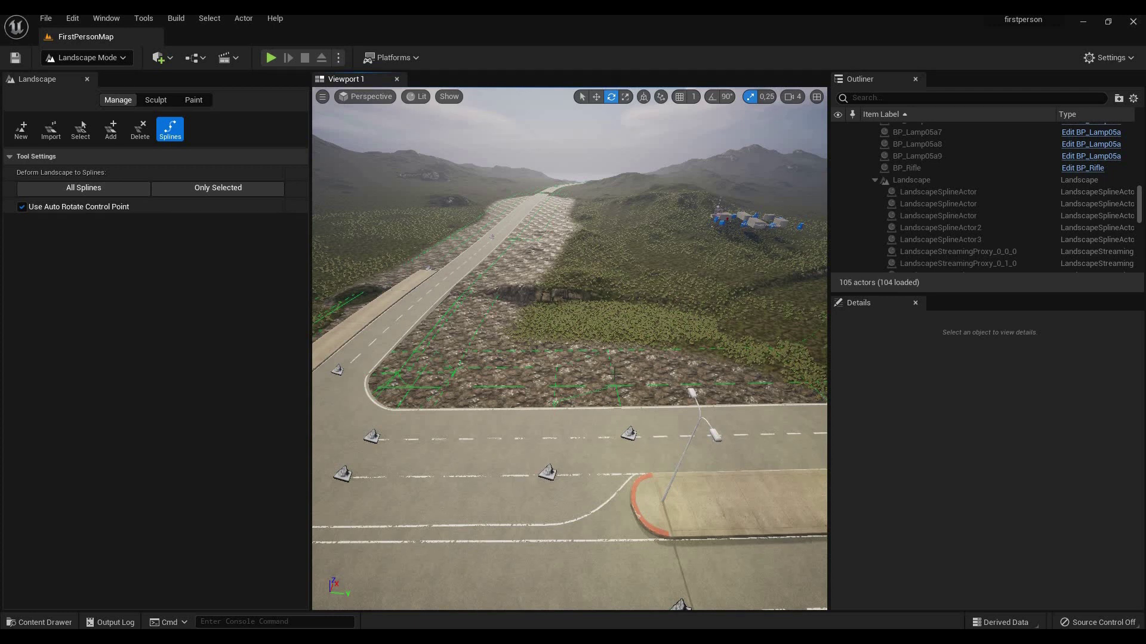
ctrl+click(615, 375)
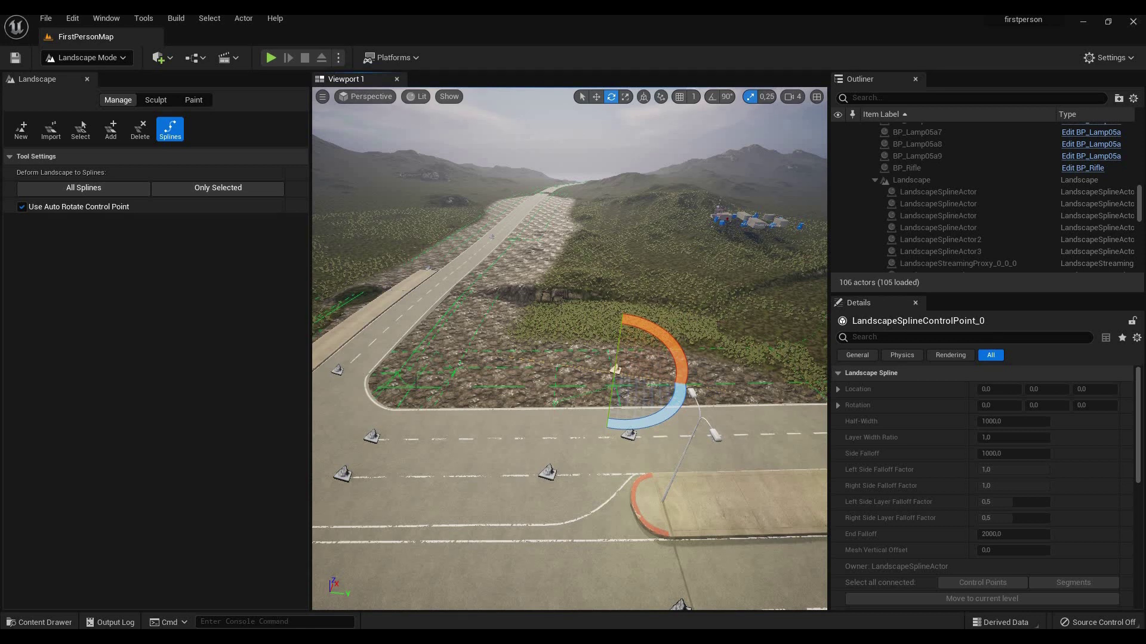
ctrl+click(426, 374)
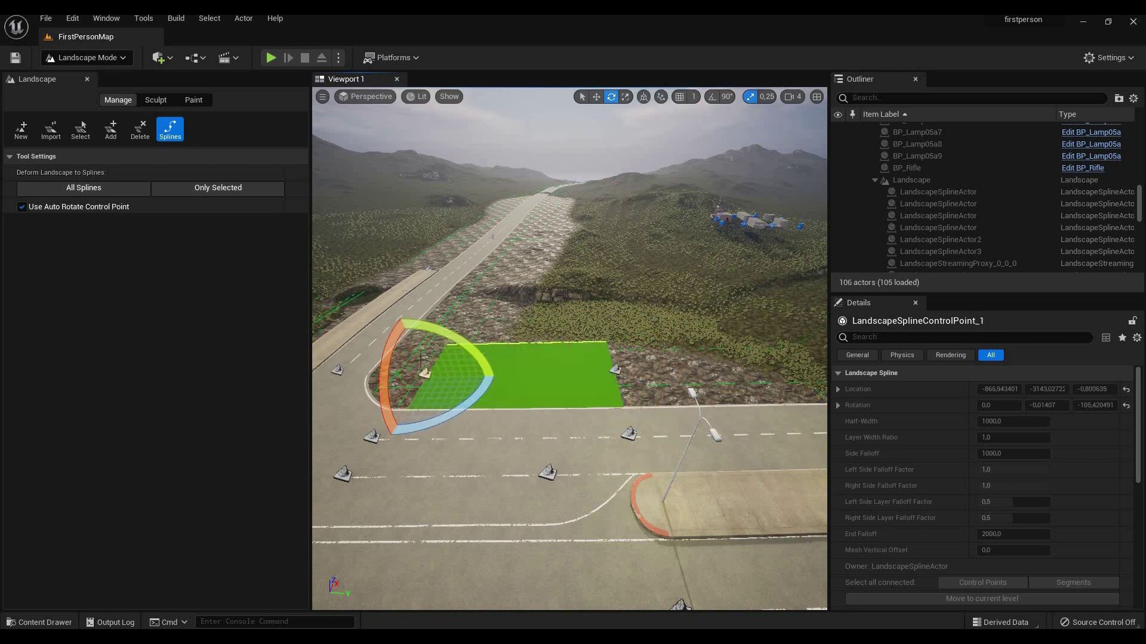
click(422, 360)
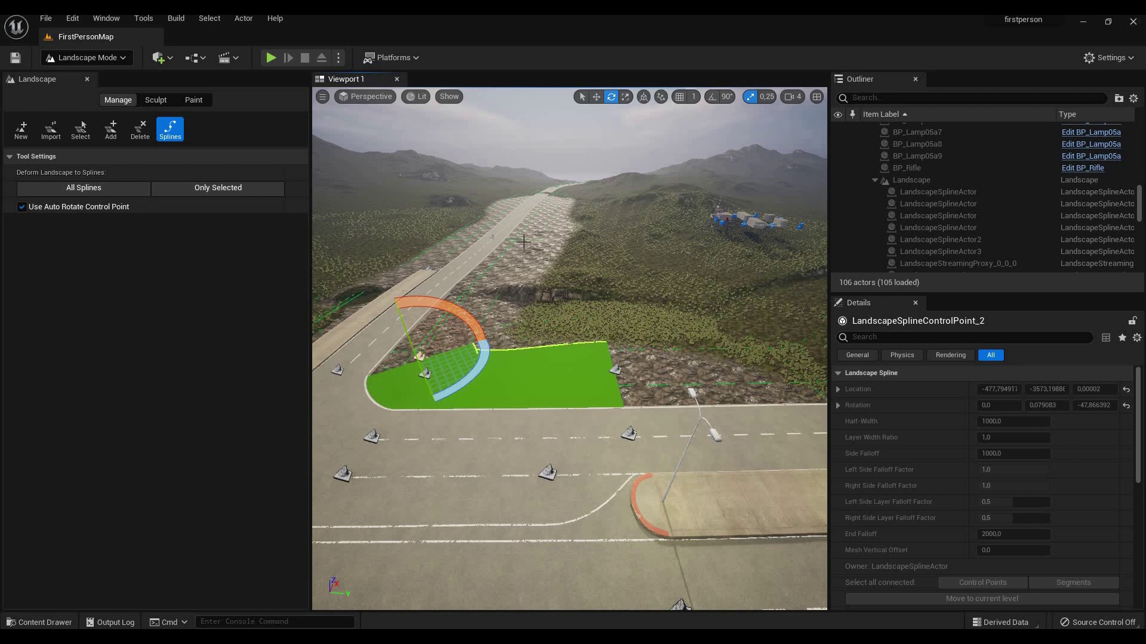
ctrl+click(547, 245)
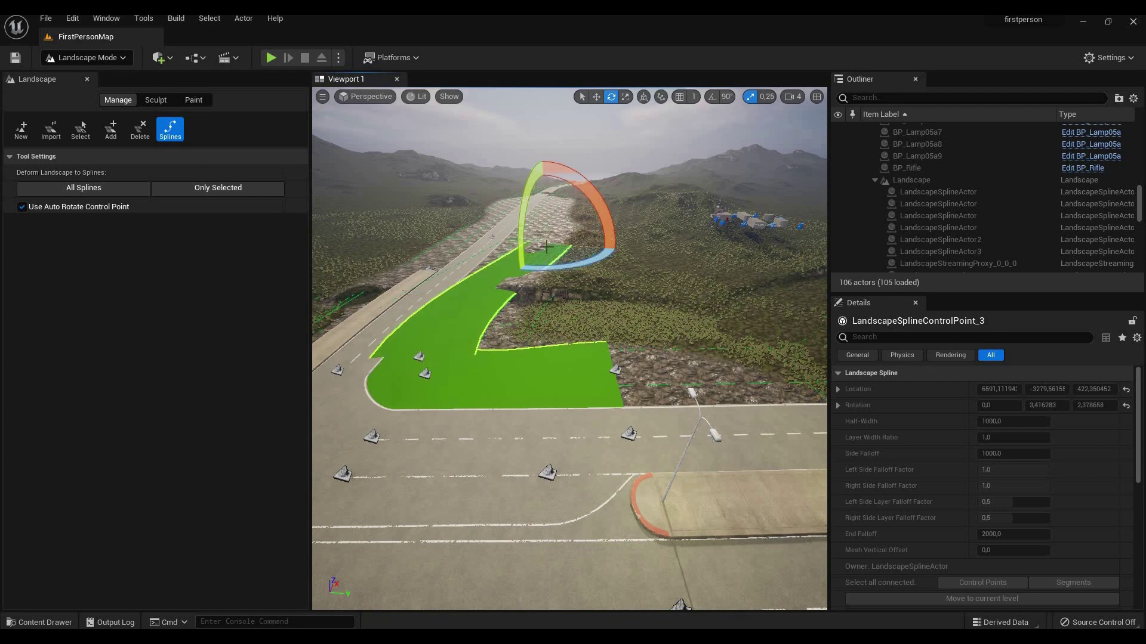
Step: Nudge the last spline point left and review the new spline's points and segments
click(597, 95)
drag(578, 246, 553, 240)
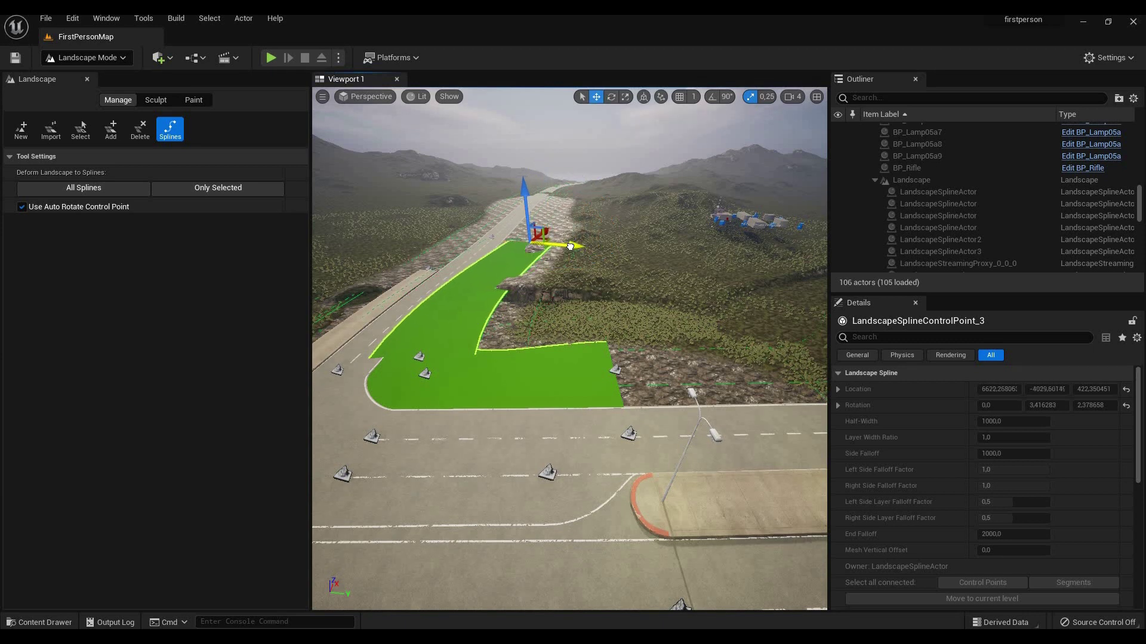
click(617, 367)
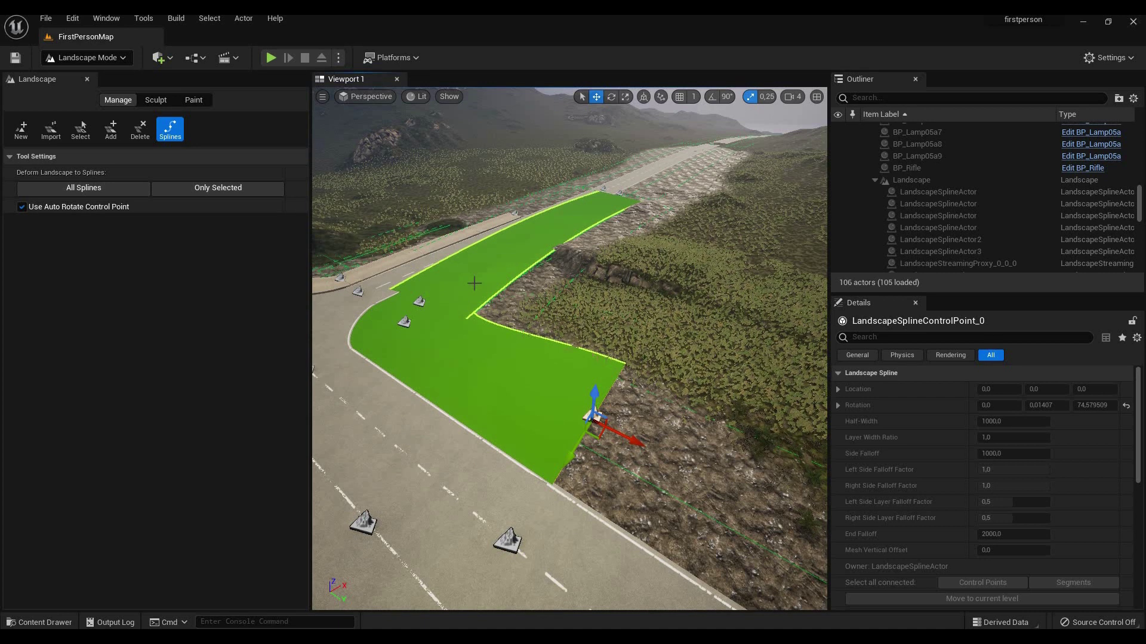
click(475, 283)
click(431, 327)
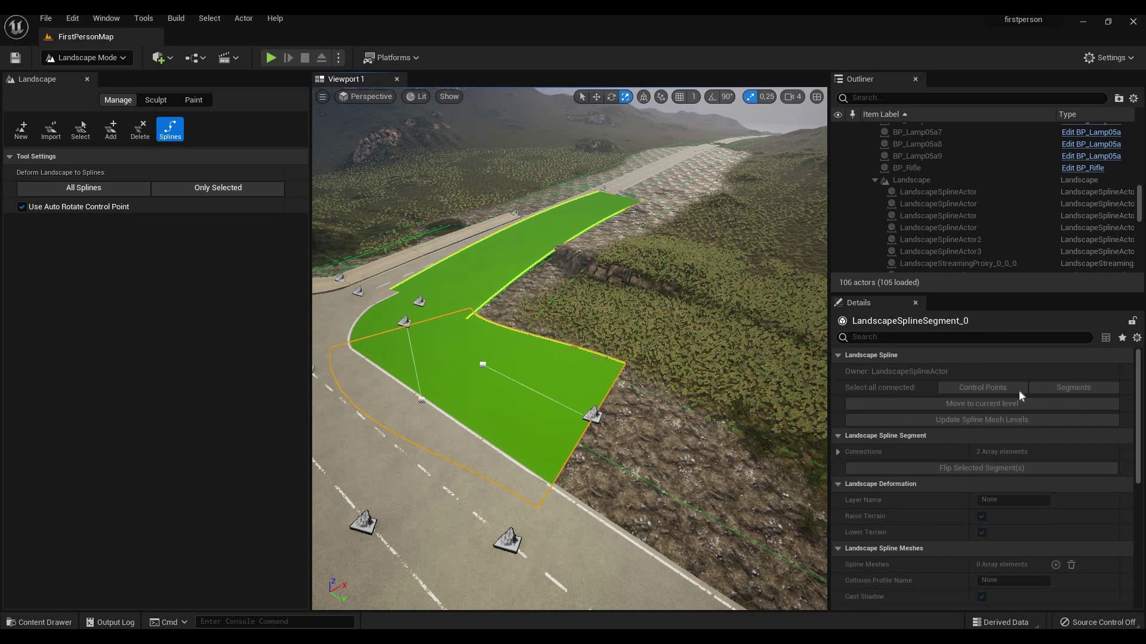
Step: Switch to Select Mode and select the new landscape spline actor
click(86, 58)
click(108, 80)
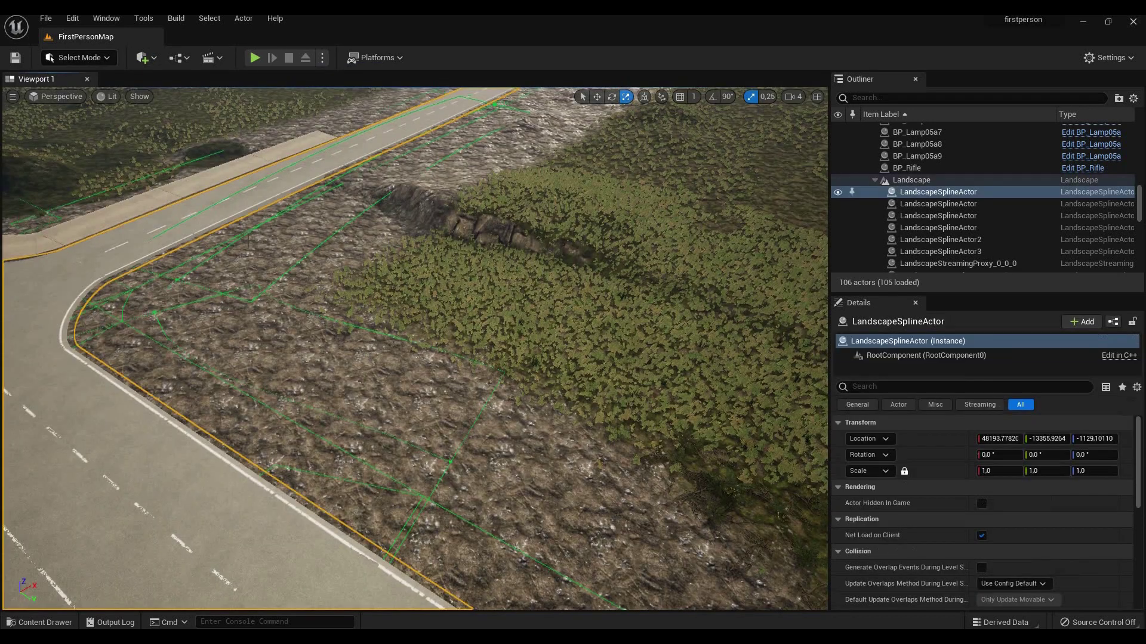
click(215, 266)
click(464, 448)
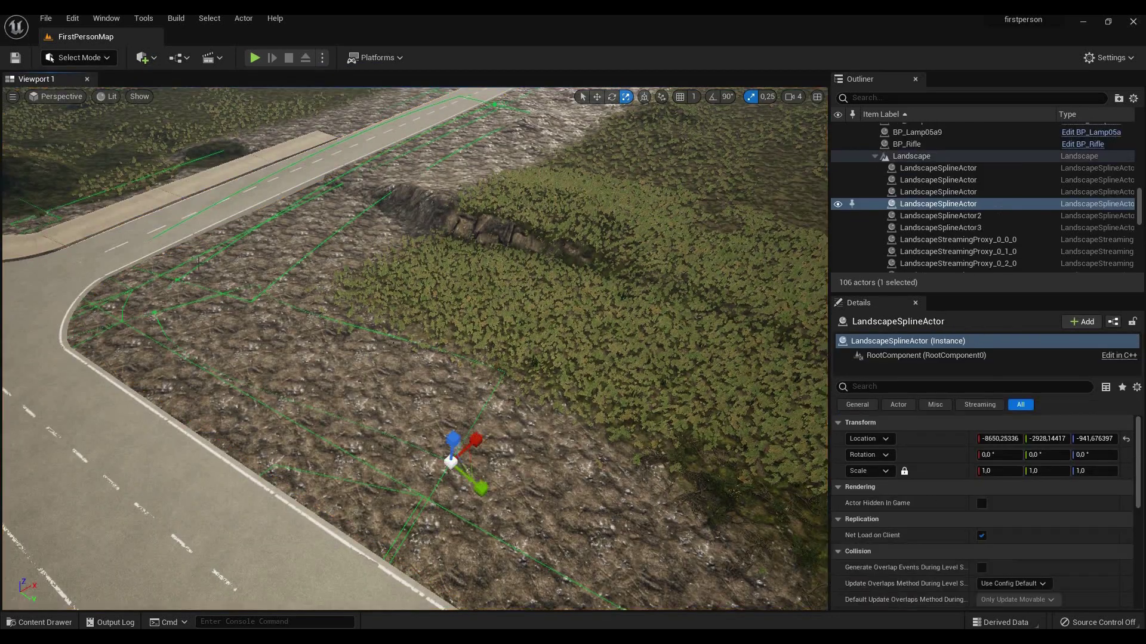
click(79, 58)
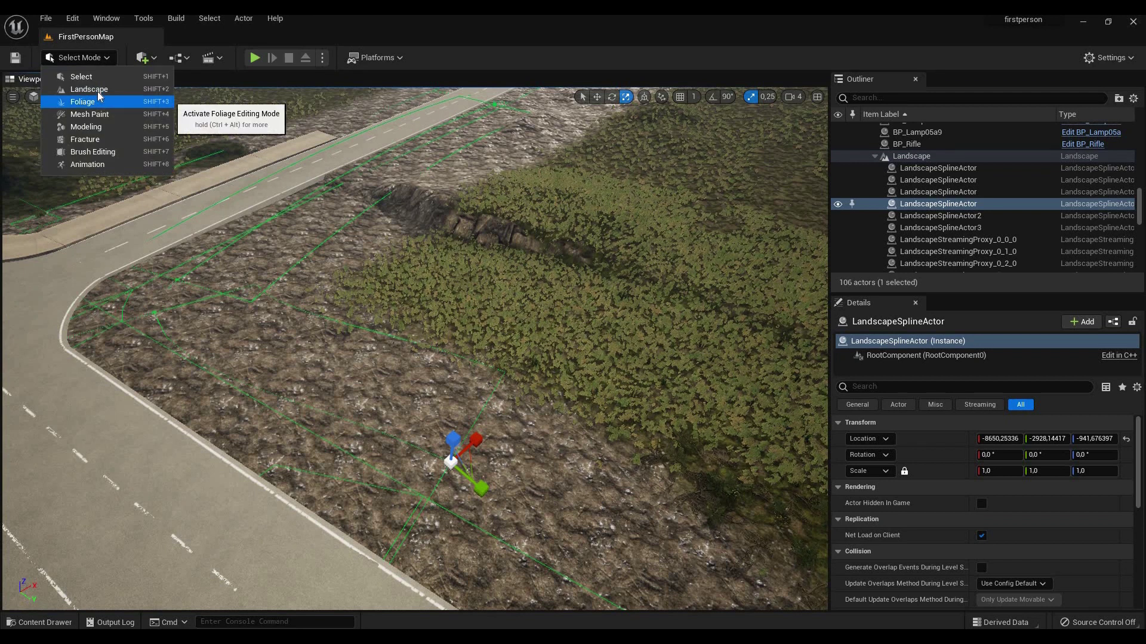
Step: Select all connected segments and assign the S_Modular_Concrete_Median spline mesh to them
click(98, 91)
click(490, 341)
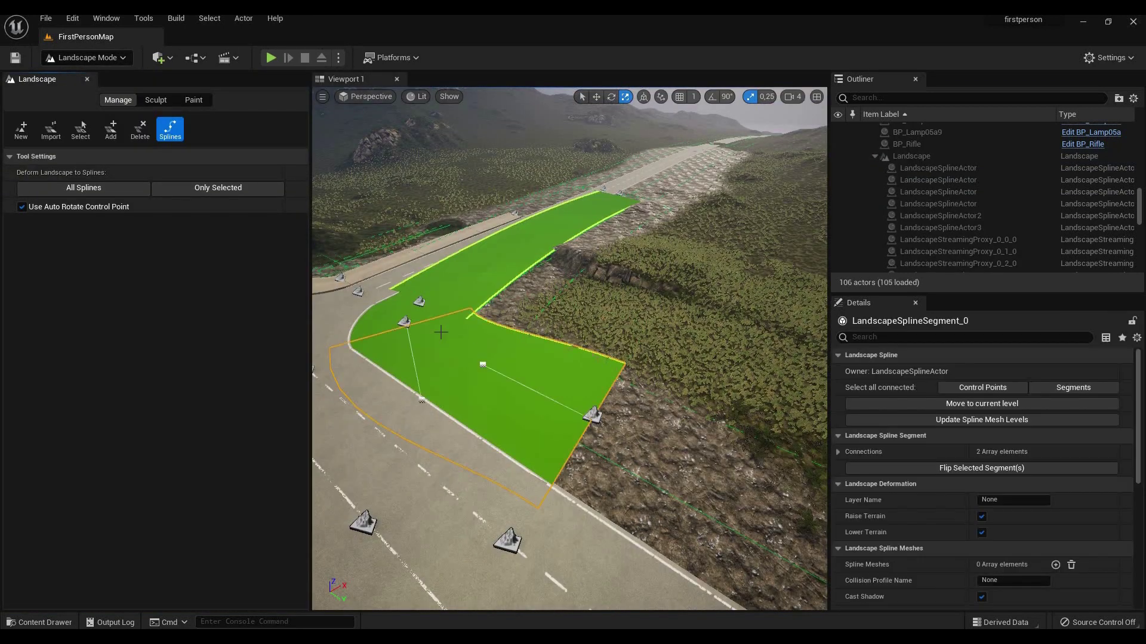
click(1082, 389)
scroll(985, 529, down, 2)
click(1056, 508)
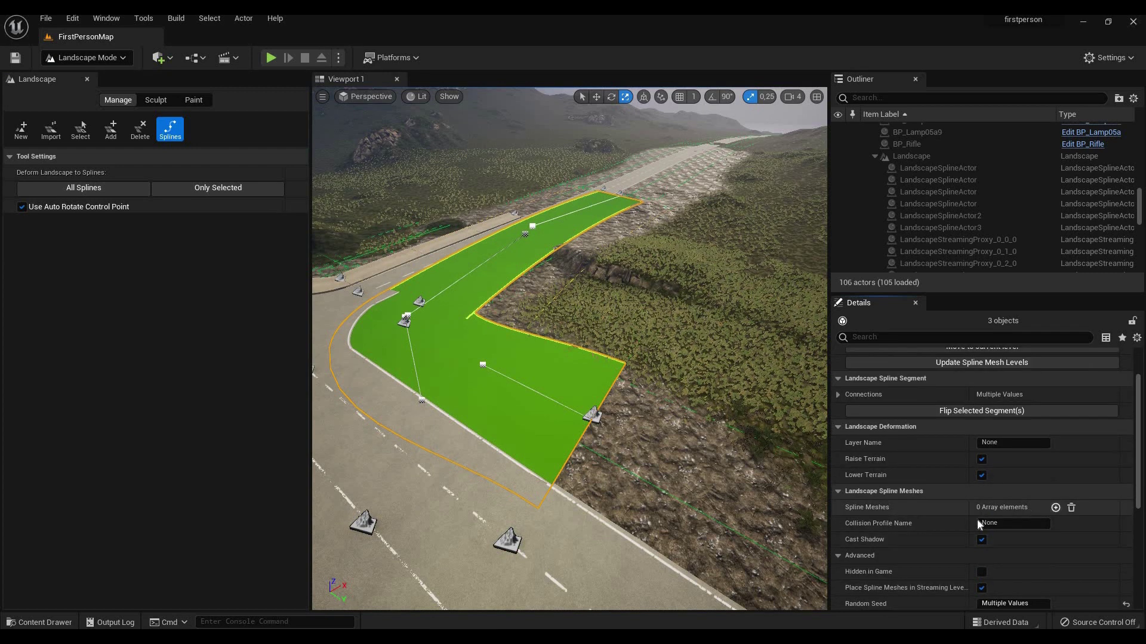
click(850, 524)
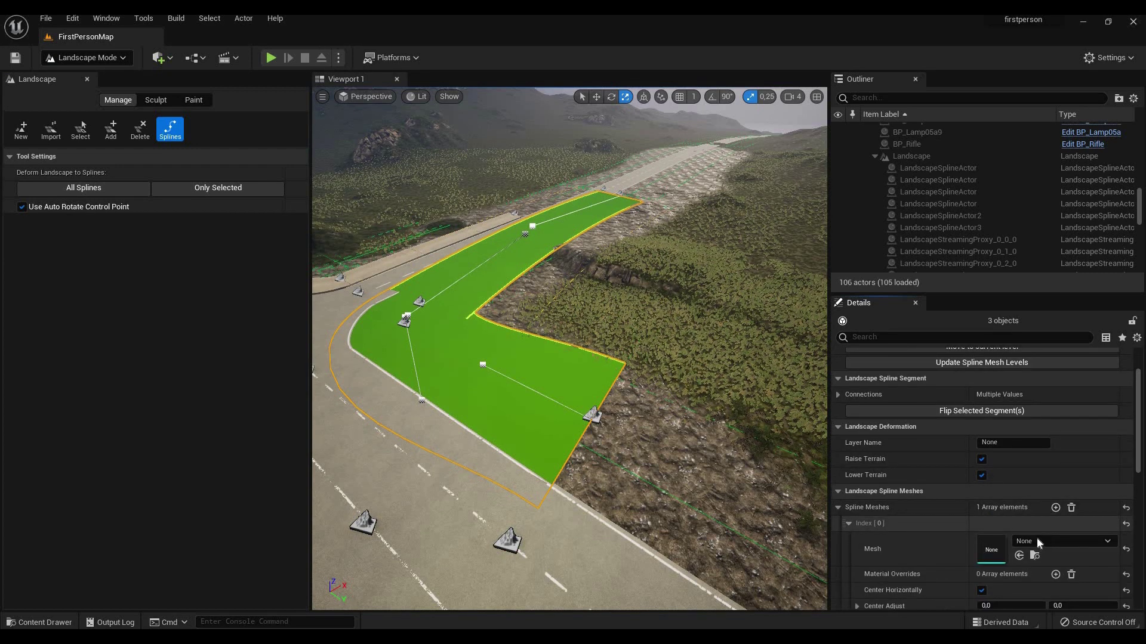
click(1037, 535)
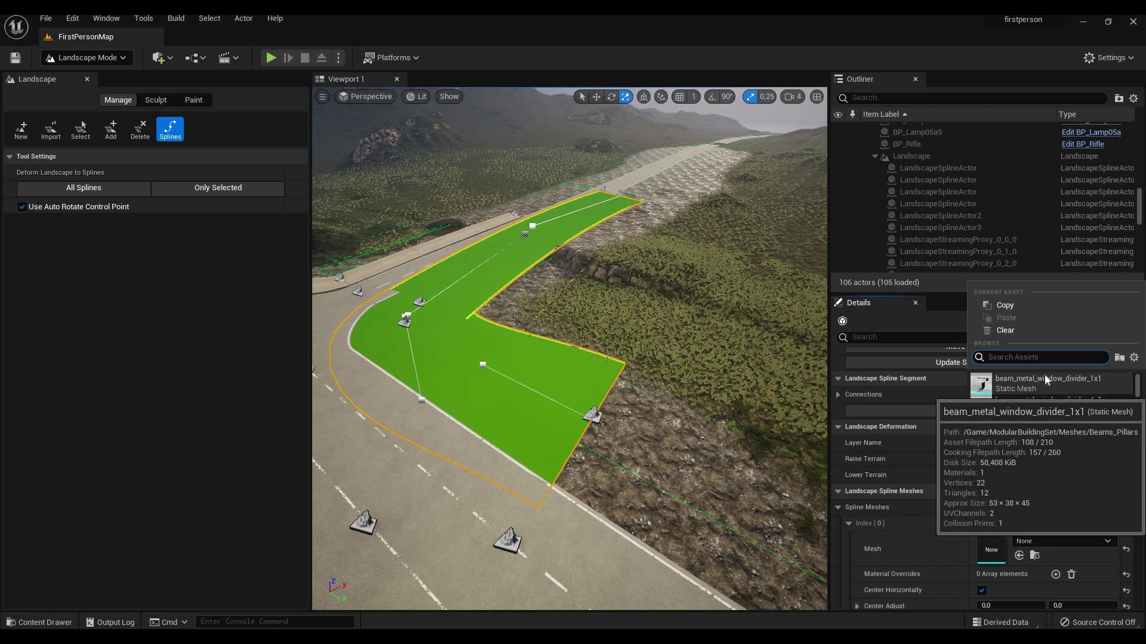
text(median)
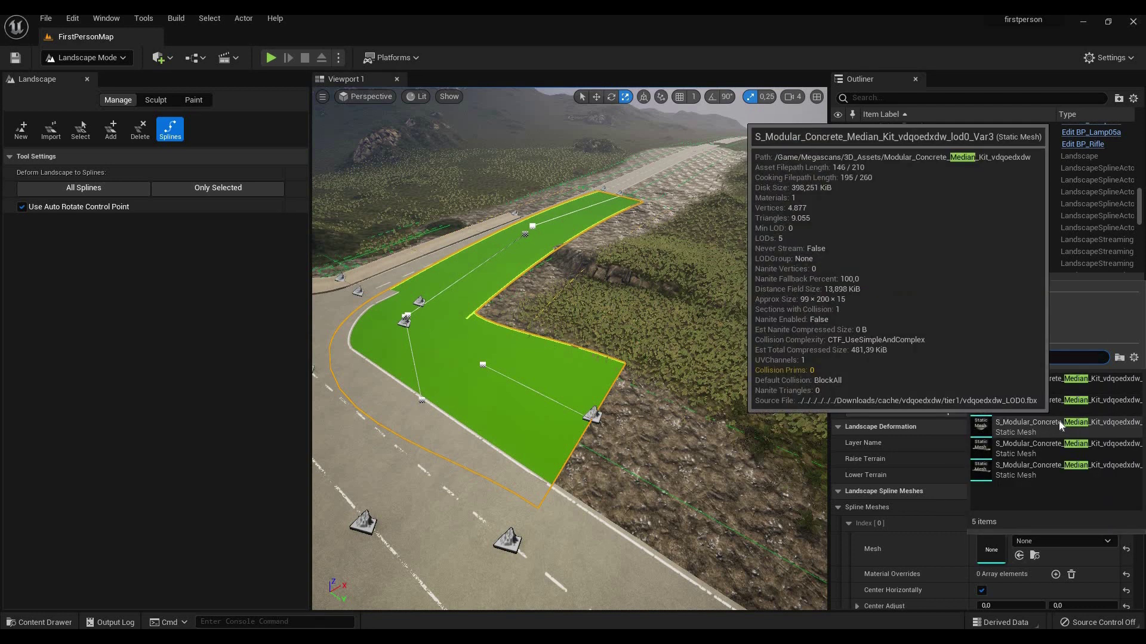
click(1037, 454)
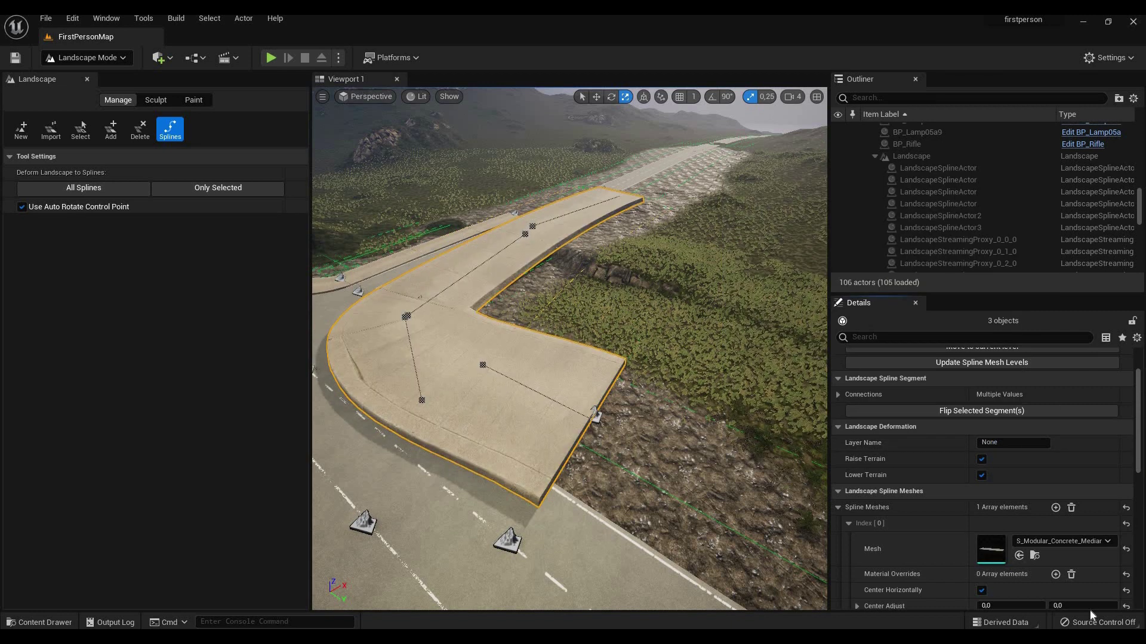
scroll(905, 557, down, 1)
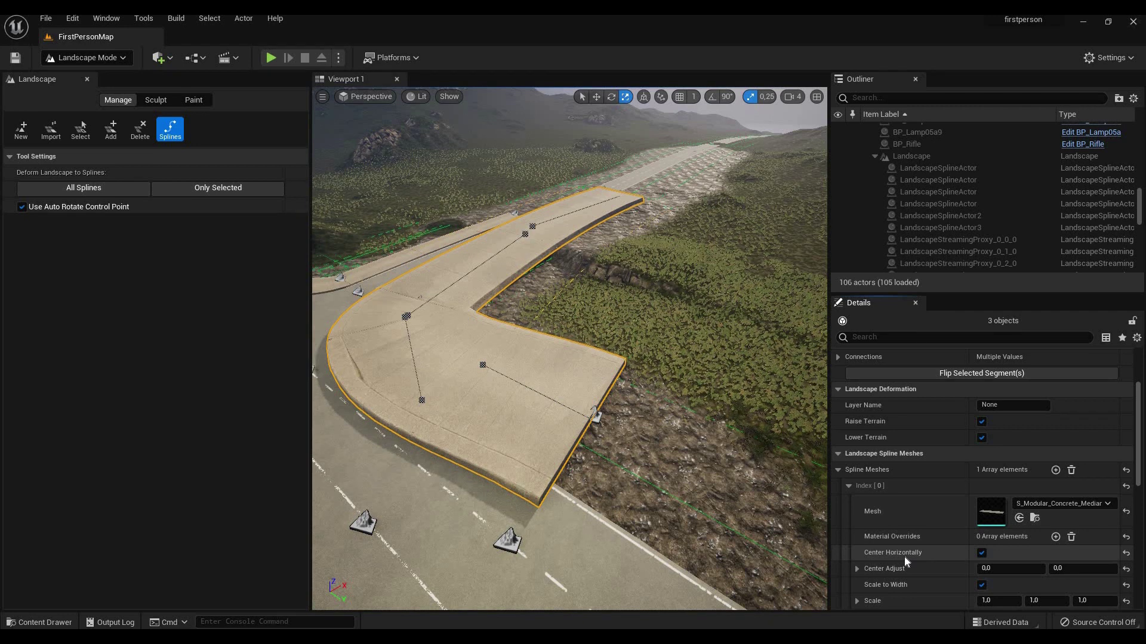
scroll(905, 557, down, 2)
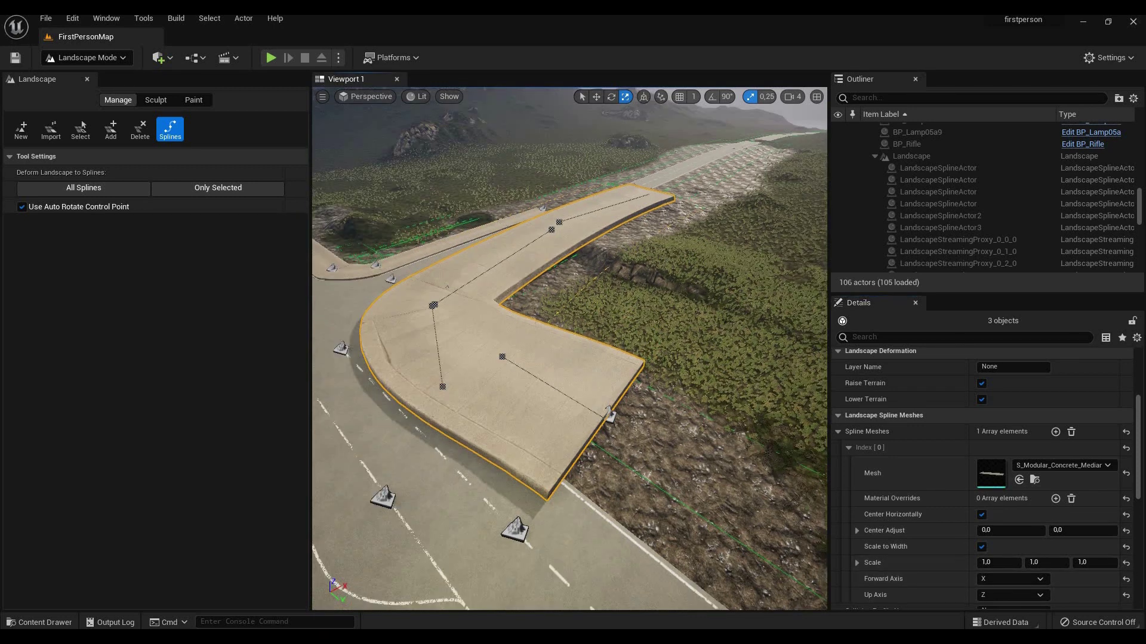
Step: Set the sidewalk spline mesh Scale X, Y and Z to 0.3 for a narrow, thin sidewalk
right_drag(573, 358, 448, 341)
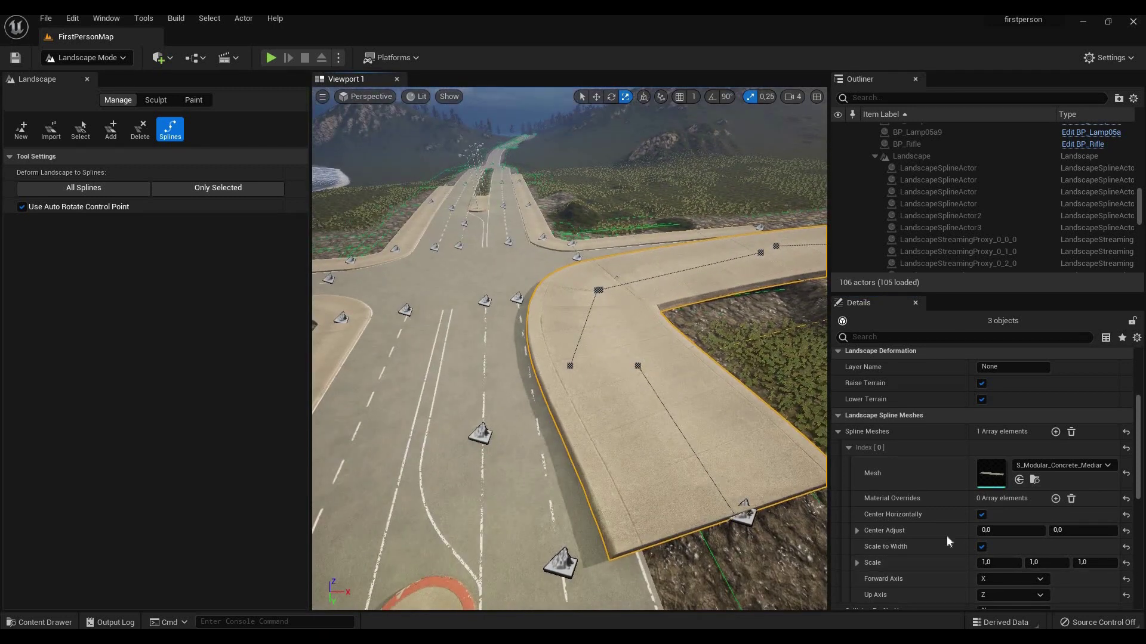
right_drag(572, 358, 546, 358)
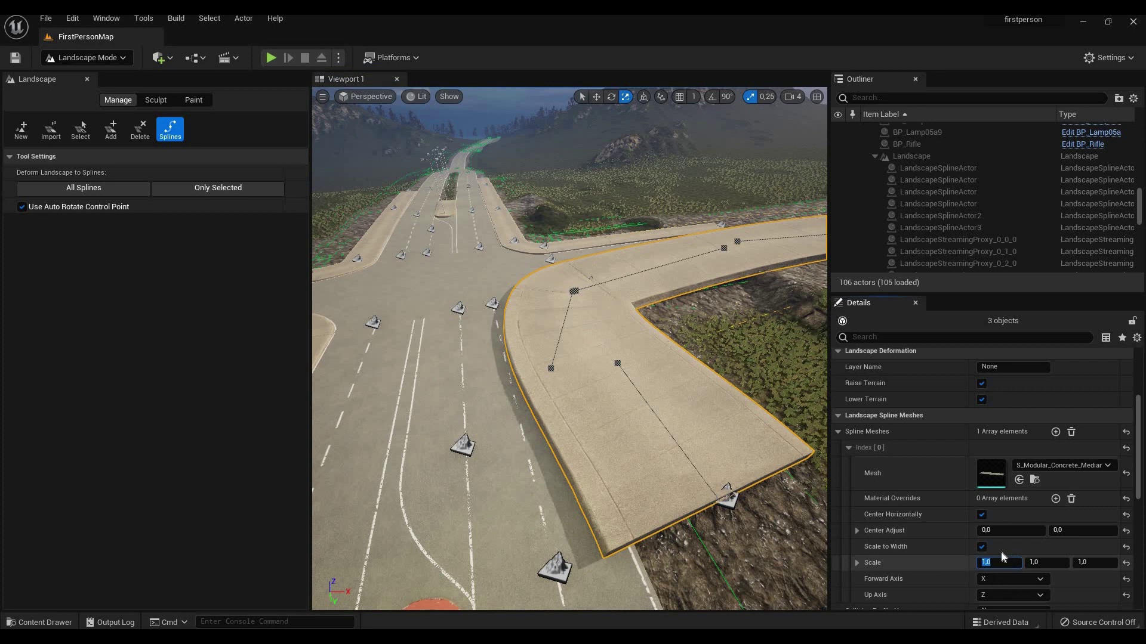
click(986, 562)
text(0,3)
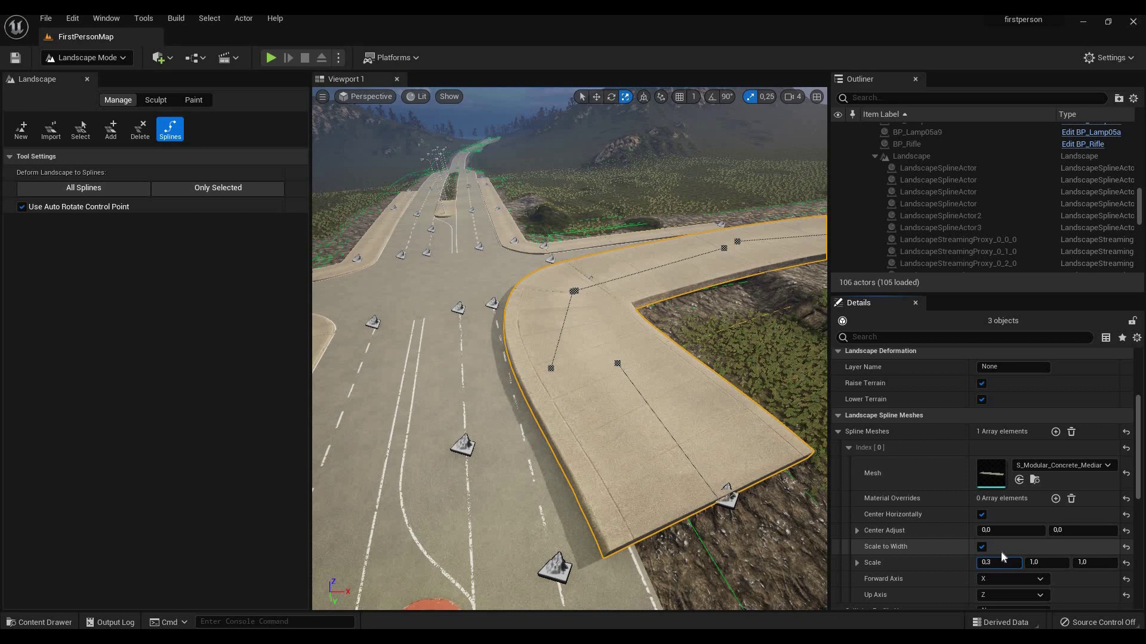
click(1034, 562)
text(0,3)
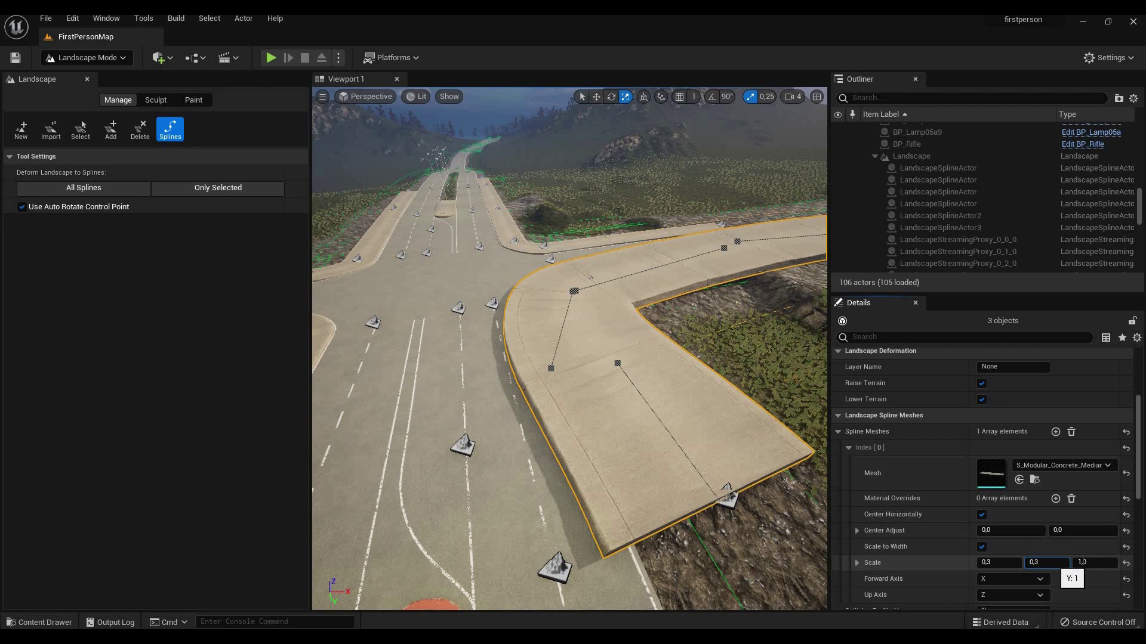
click(1082, 562)
text(0,3)
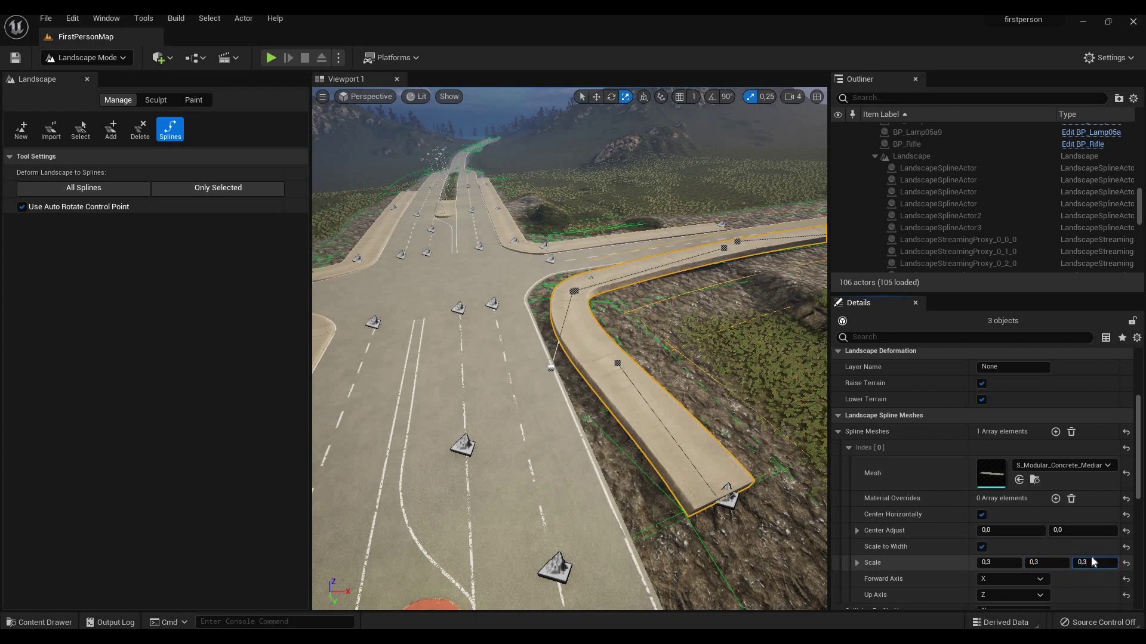
key(Return)
click(725, 497)
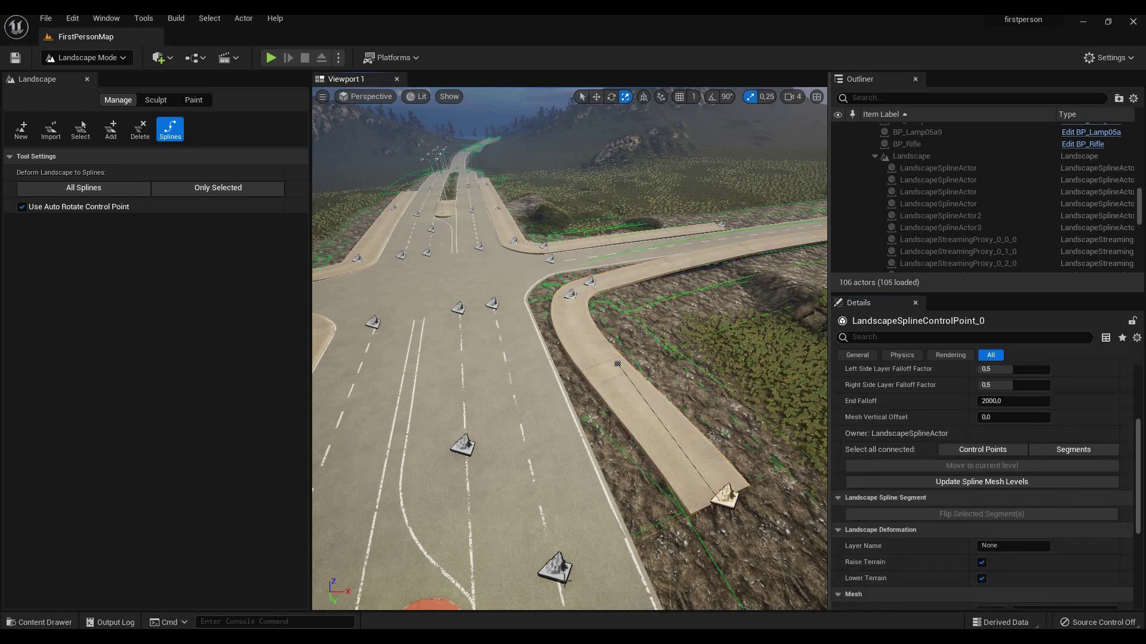
Step: Copy the far-end control point's rotation onto the sidewalk's starting control point
click(555, 569)
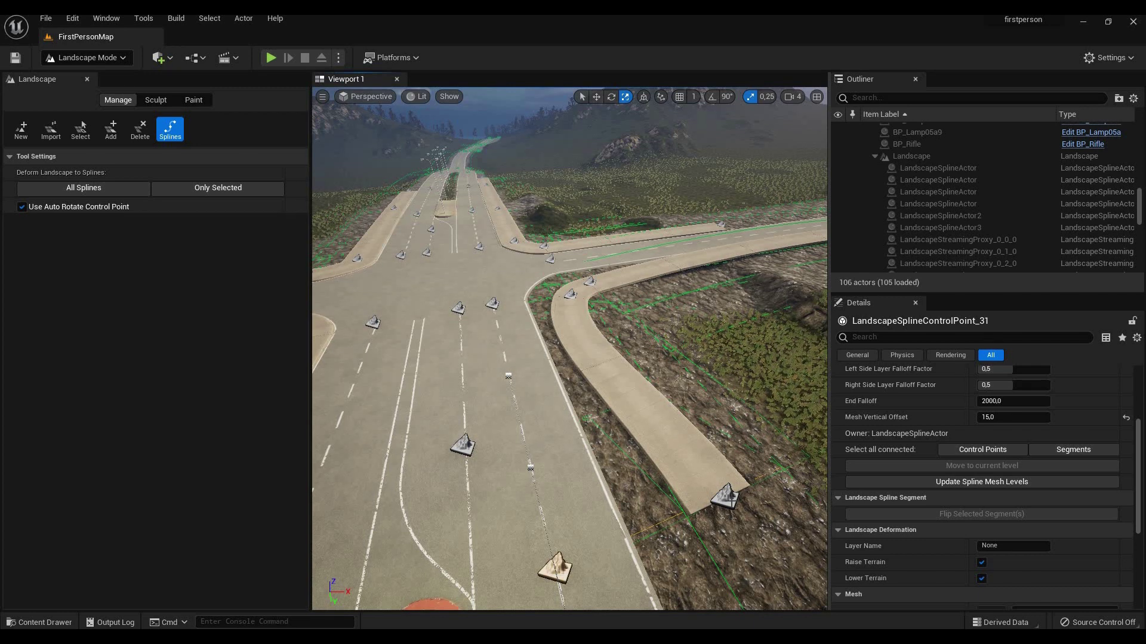
click(725, 497)
click(555, 569)
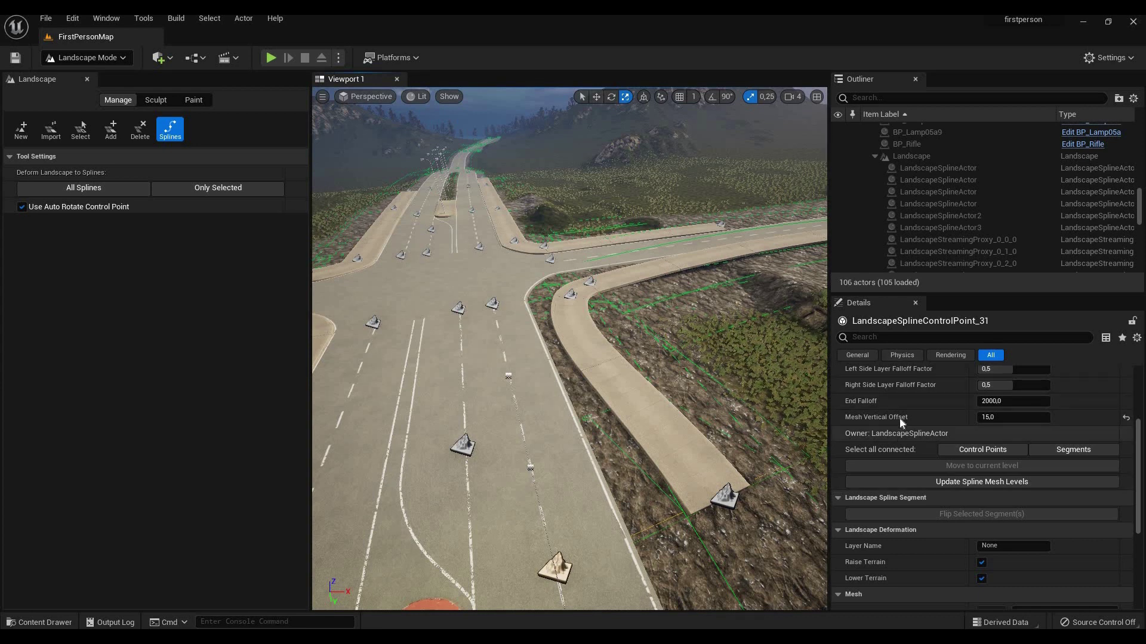
scroll(899, 417, up, 3)
scroll(942, 420, up, 1)
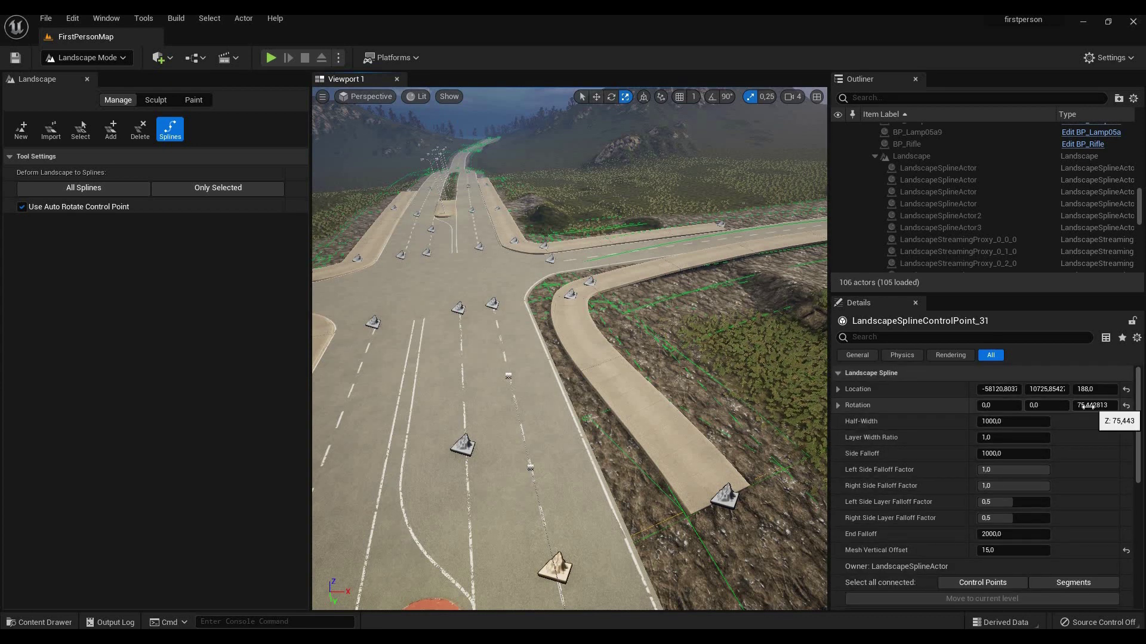
right_click(1076, 412)
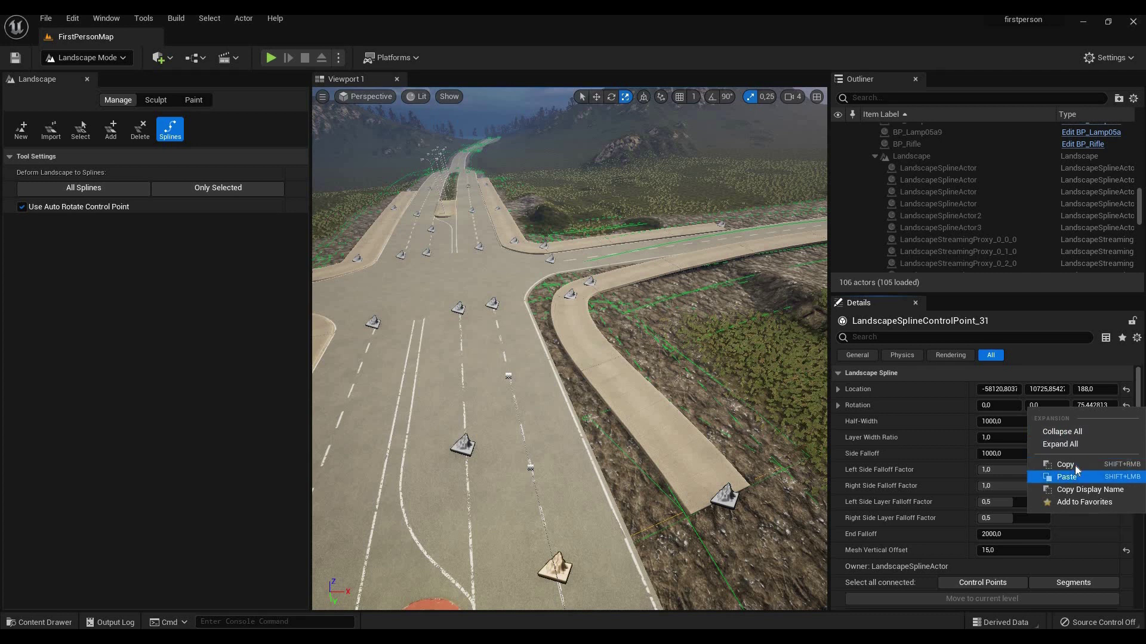
click(1065, 465)
click(617, 365)
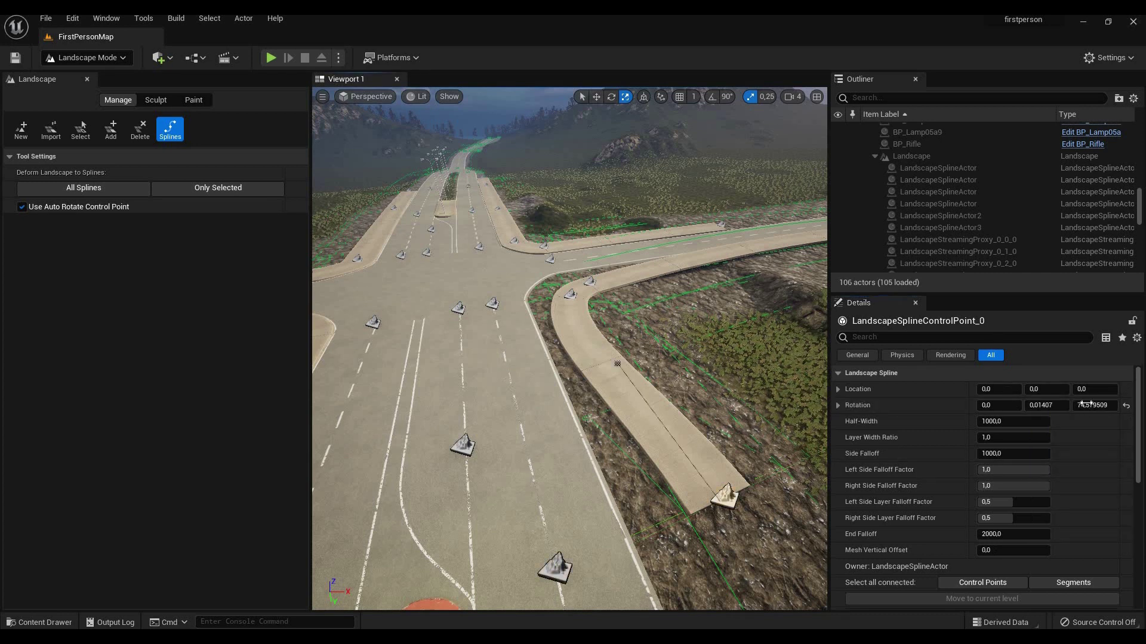
right_click(1090, 412)
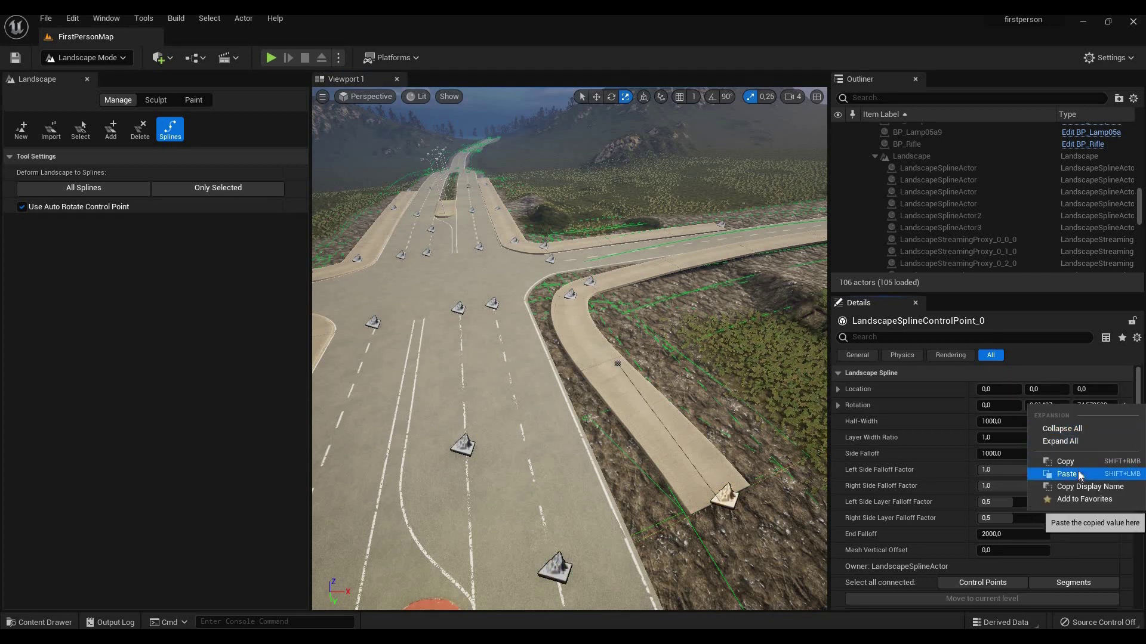
click(1079, 477)
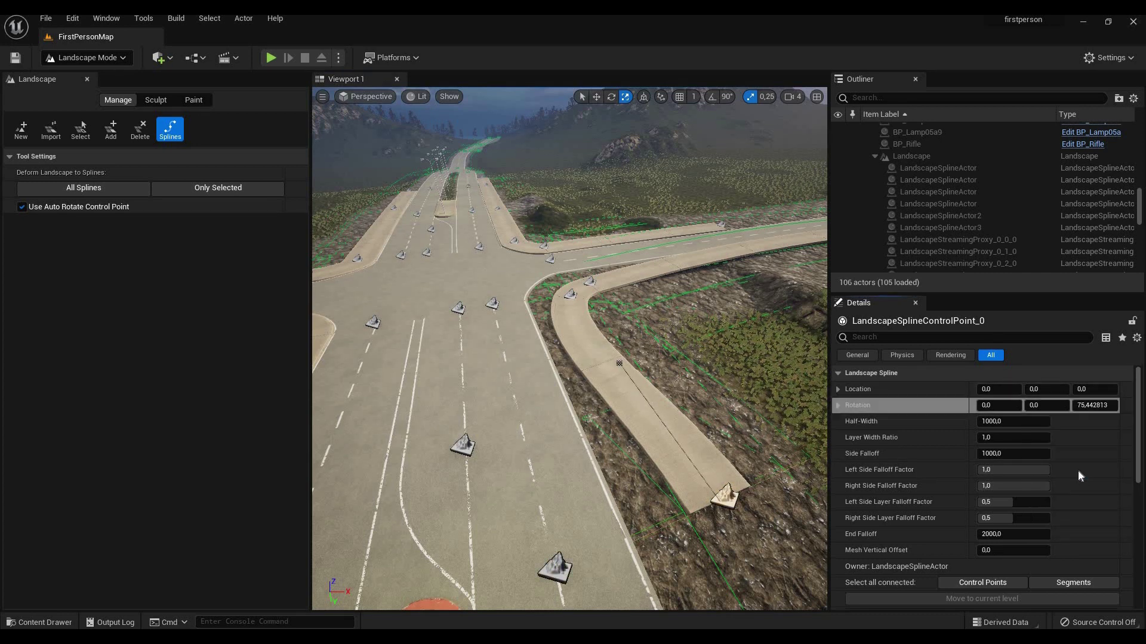
Step: Copy a control point's rotation near the intersection onto the sidewalk point by the road
click(491, 305)
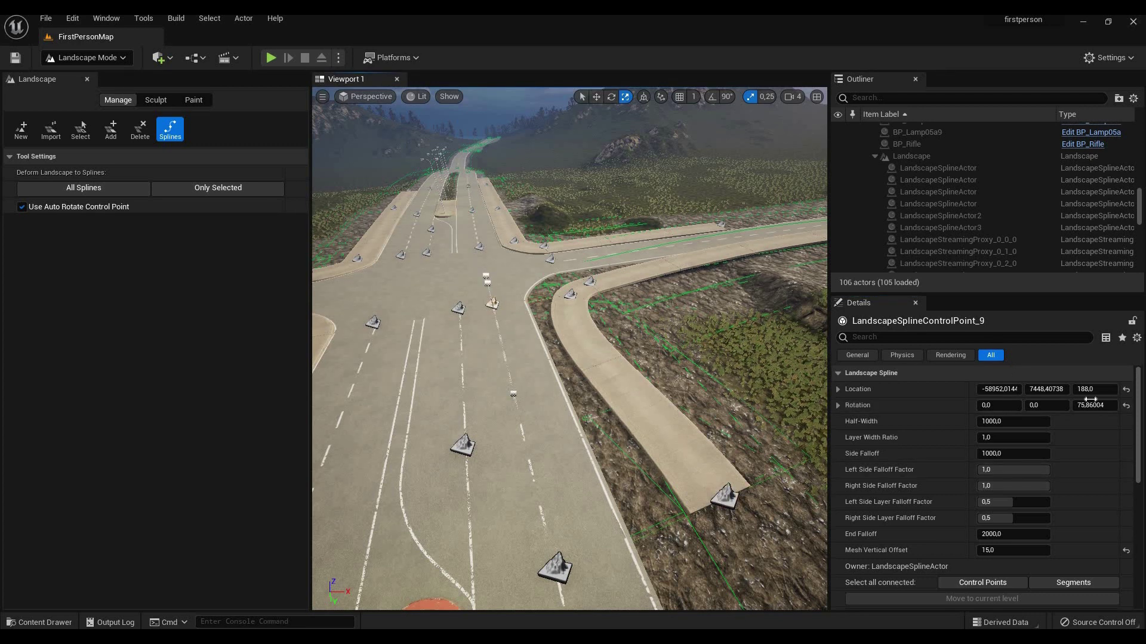
right_click(1029, 406)
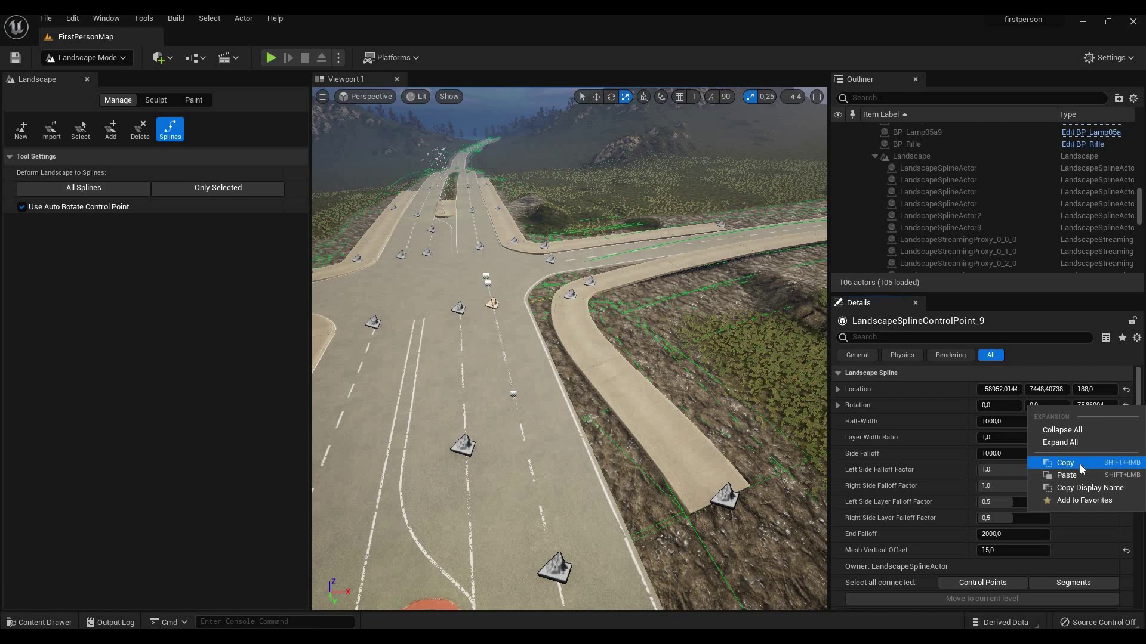
click(1080, 465)
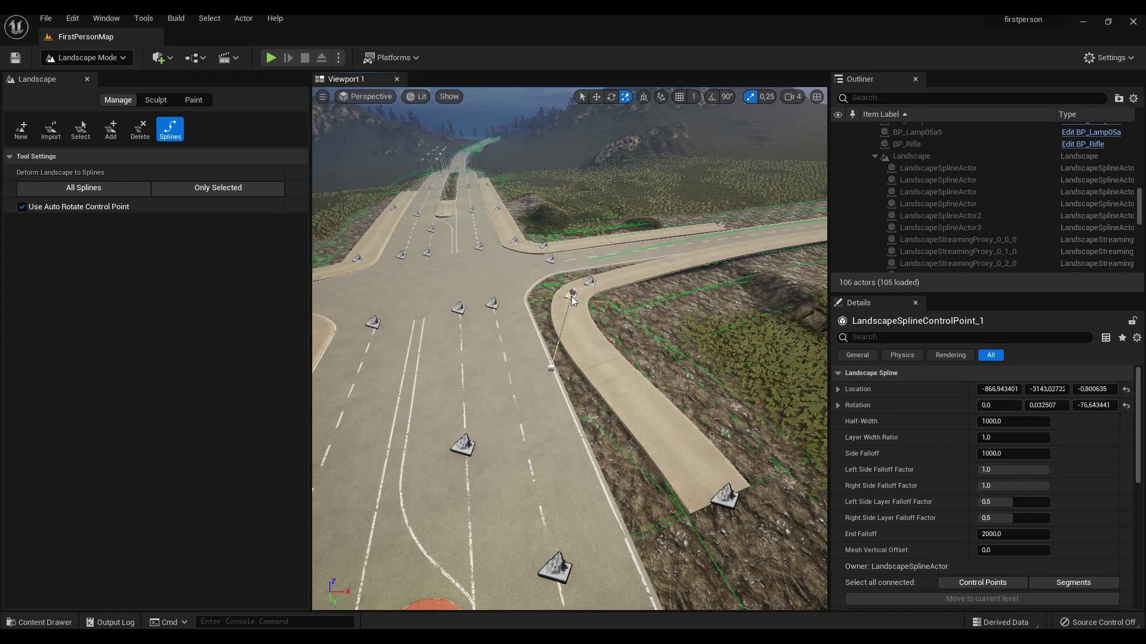
right_click(571, 298)
click(572, 296)
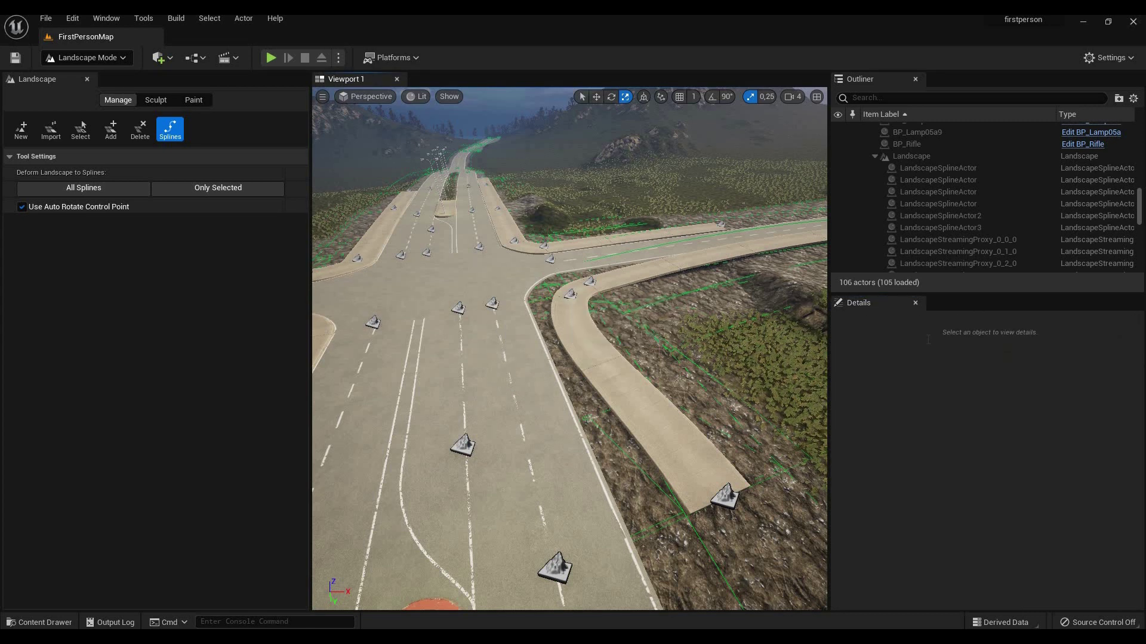
right_click(1029, 406)
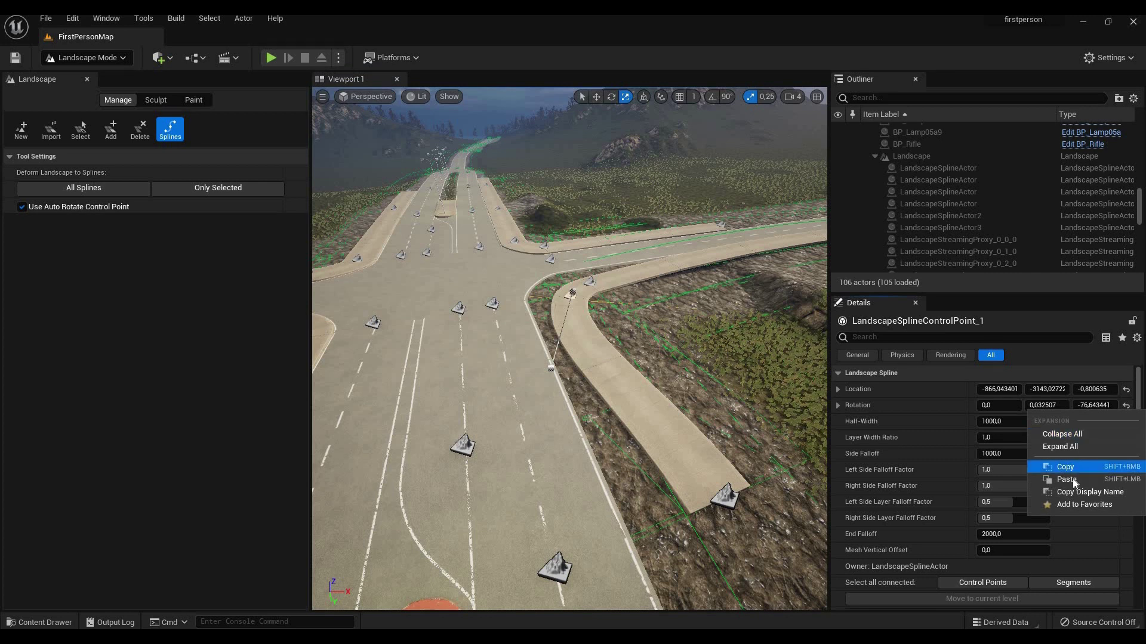
click(1067, 479)
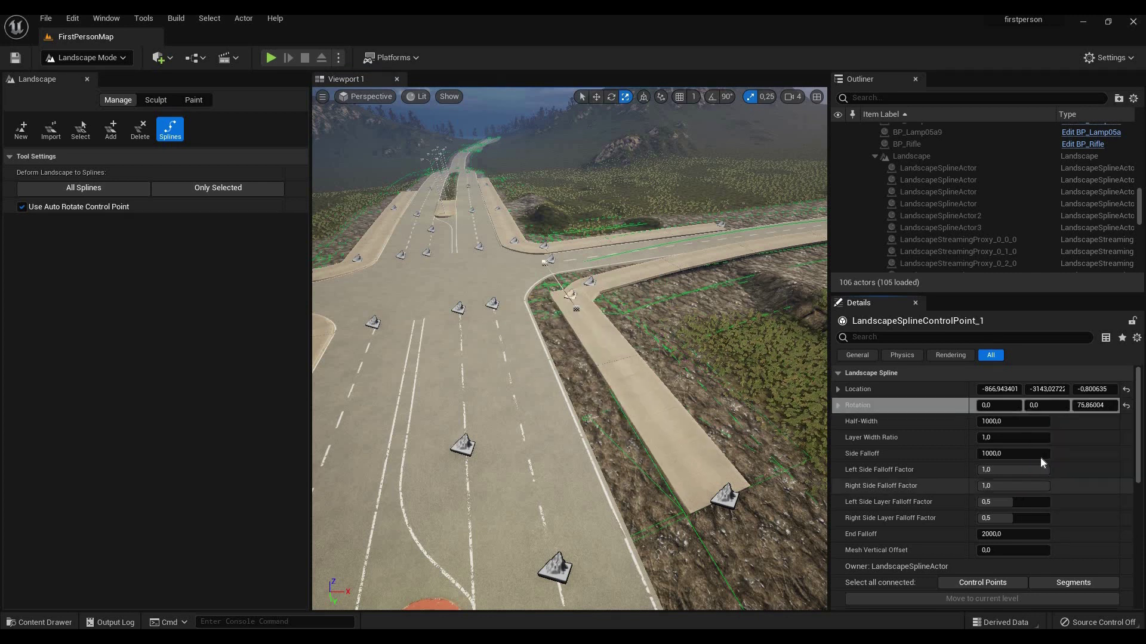
Step: Copy a corner control point's rotation onto the other corner point to square its end
click(588, 281)
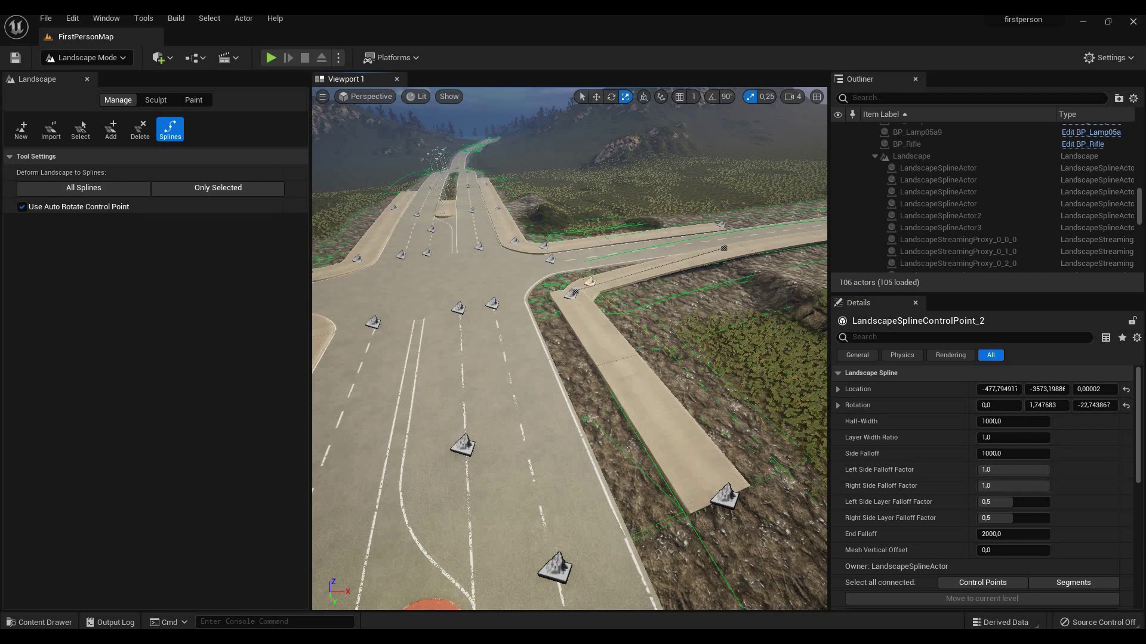
mouse_move(569, 349)
right_down()
mouse_move(502, 223)
mouse_move(511, 305)
right_up()
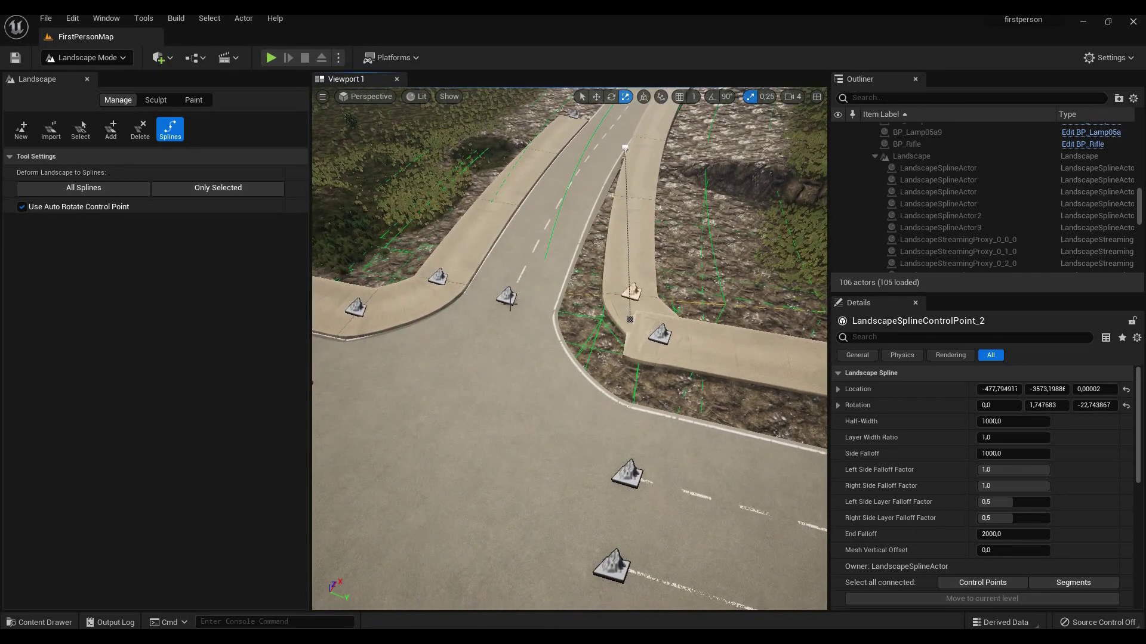
click(505, 298)
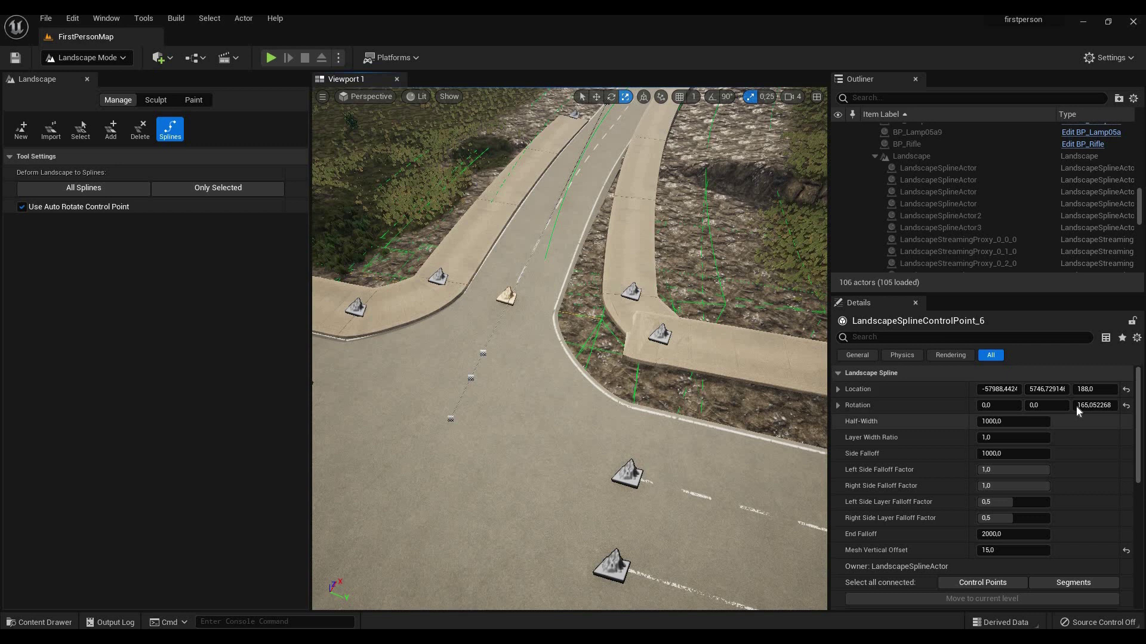
right_click(1039, 405)
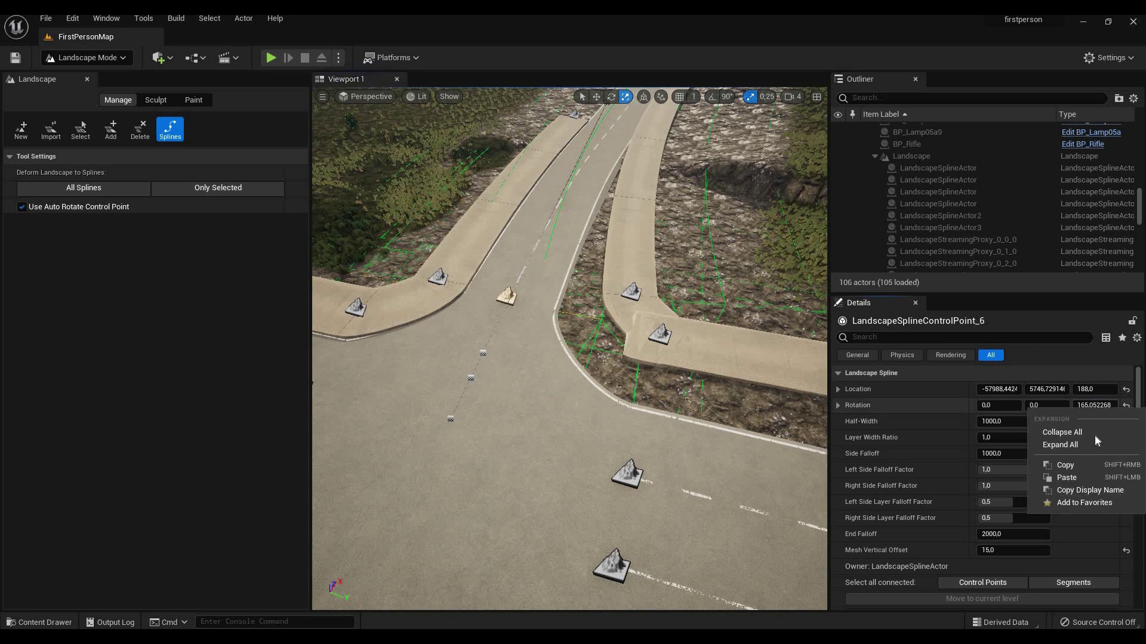
click(1076, 468)
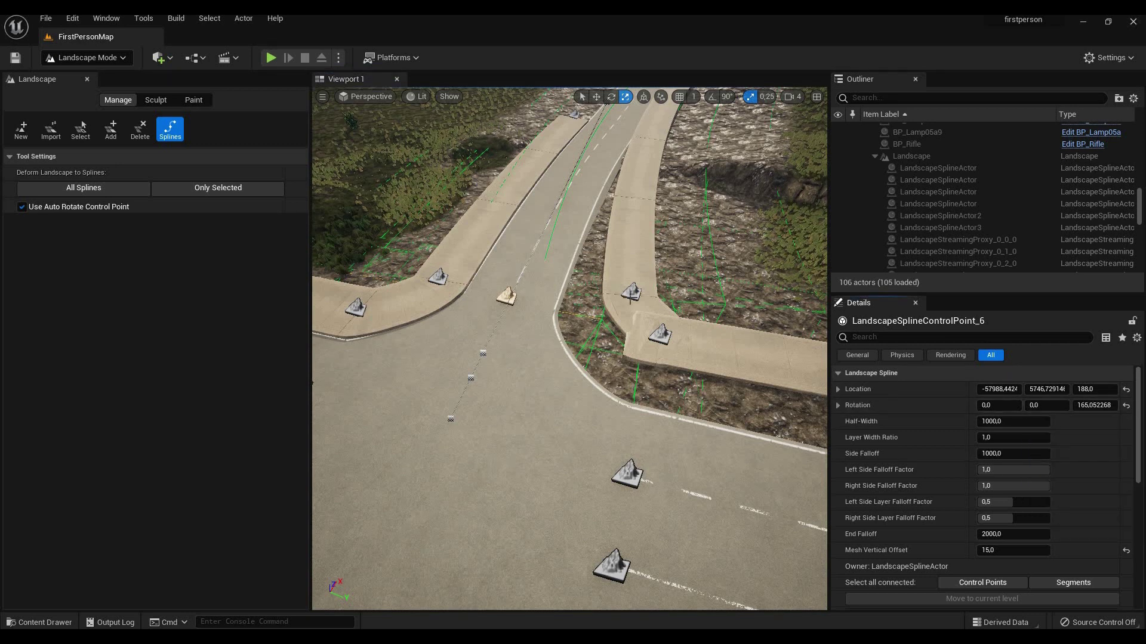
click(630, 294)
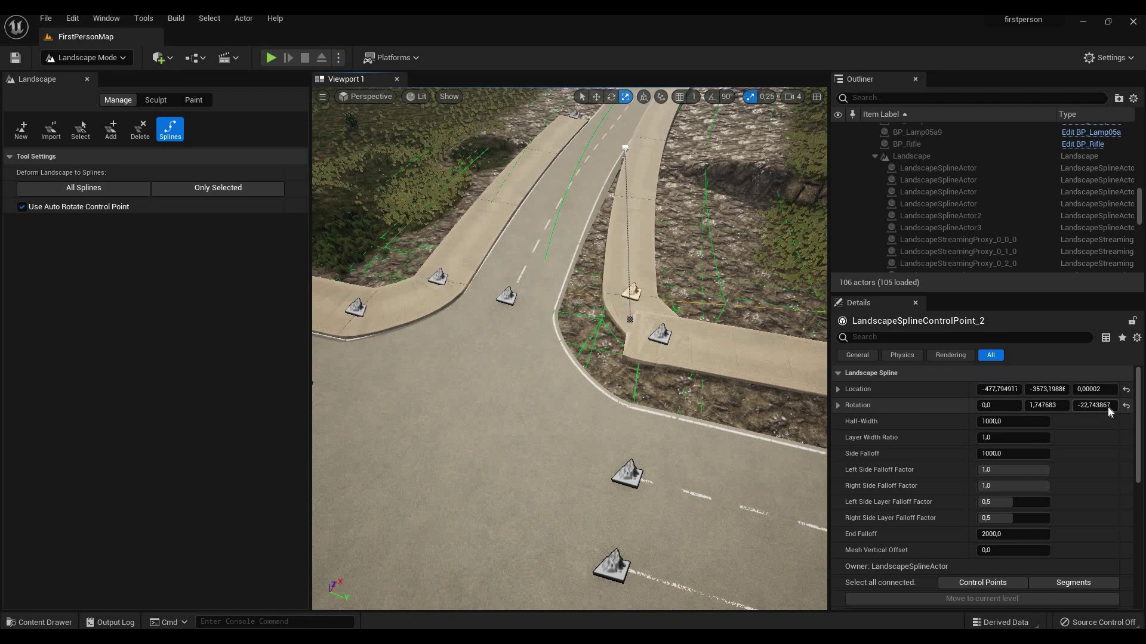
right_click(1074, 404)
click(1083, 474)
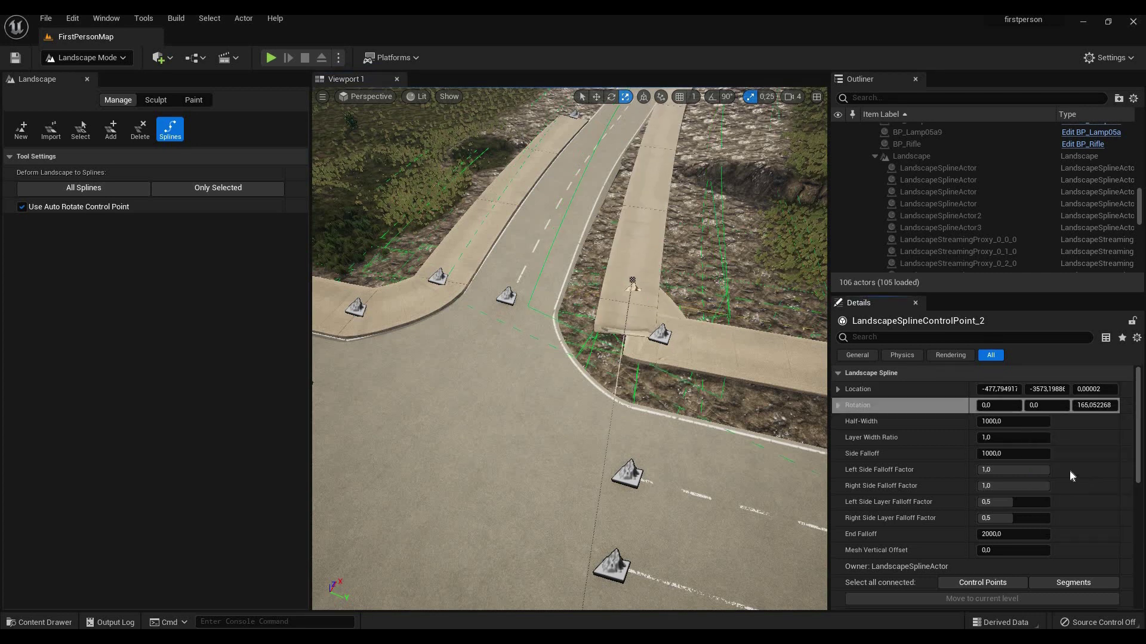
Step: With rotation snapping on, rotate the sidewalk corner control points about their vertical axis
click(712, 97)
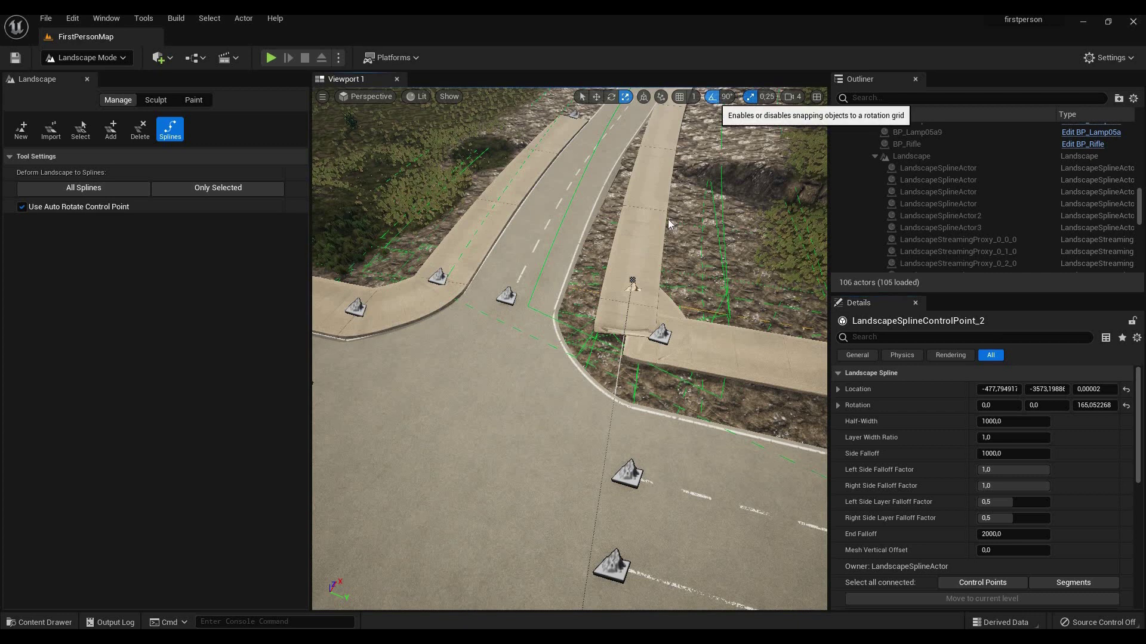
right_drag(569, 358, 569, 270)
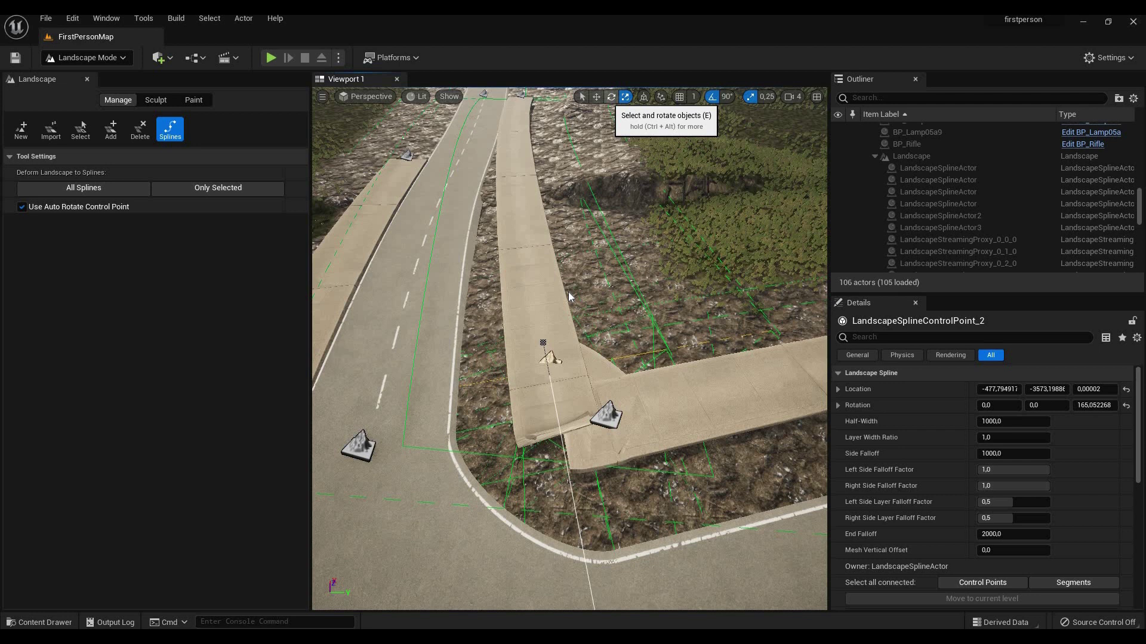
click(611, 97)
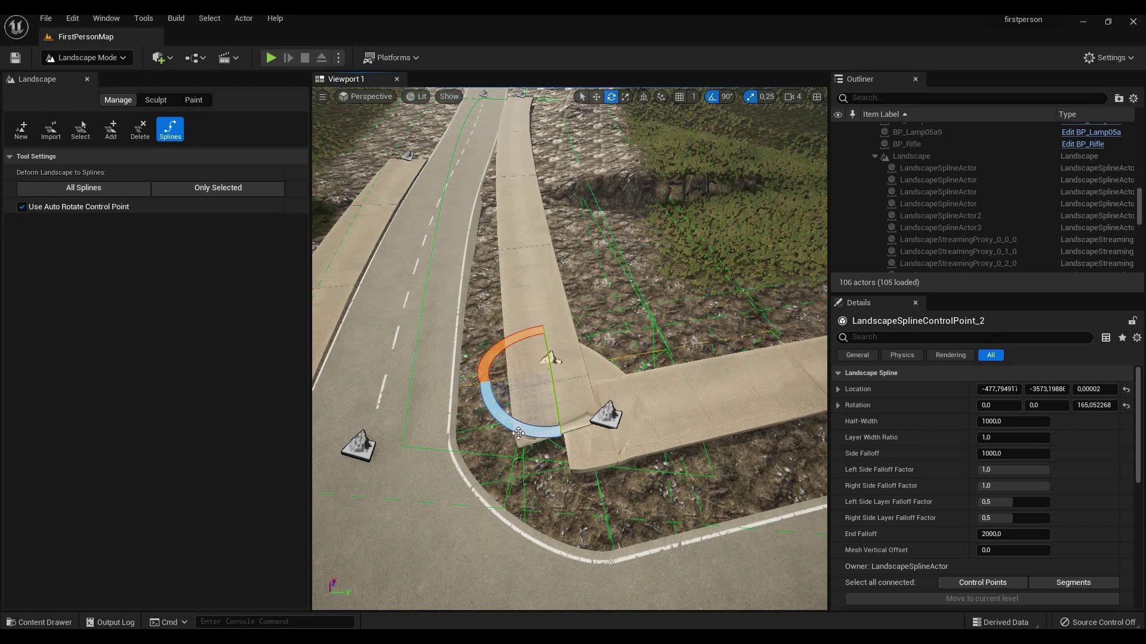
drag(538, 421, 560, 439)
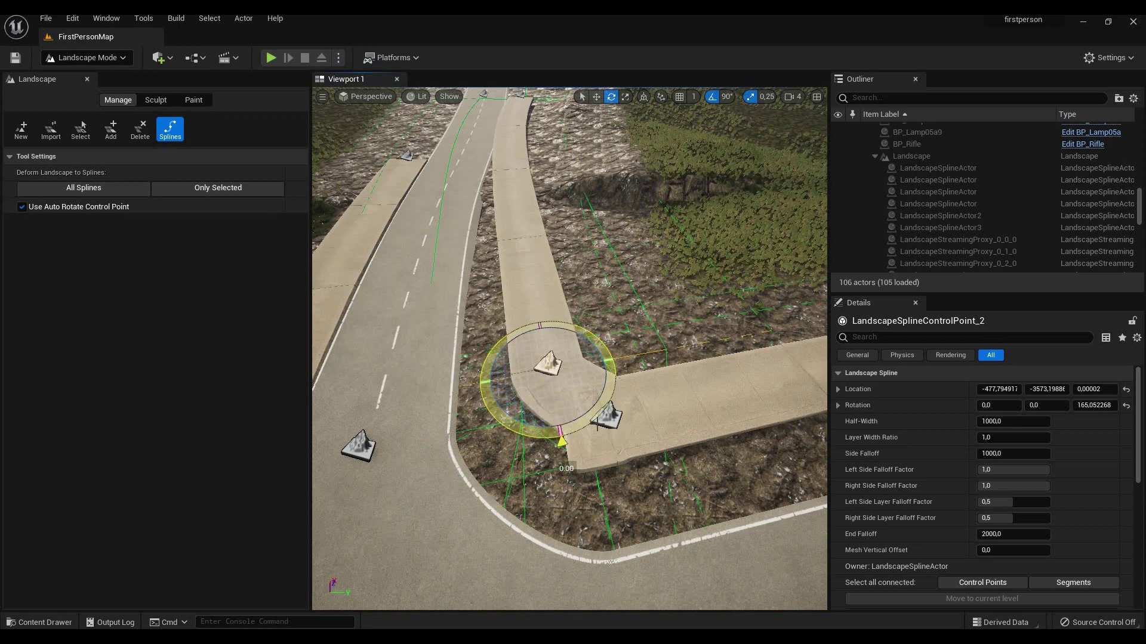
click(609, 417)
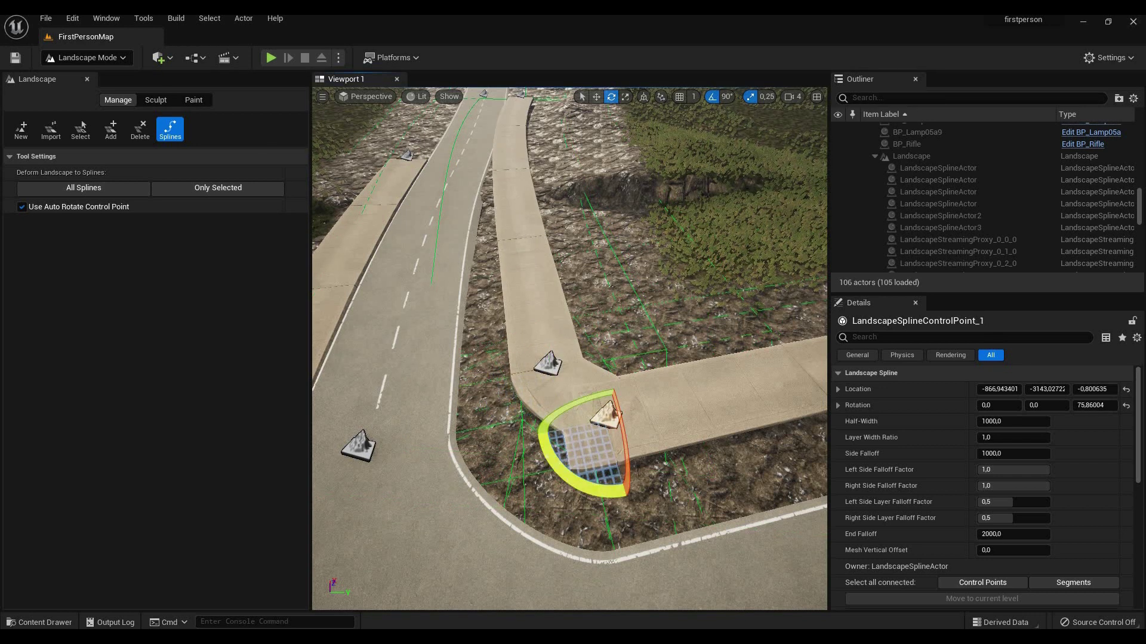
drag(573, 447, 611, 443)
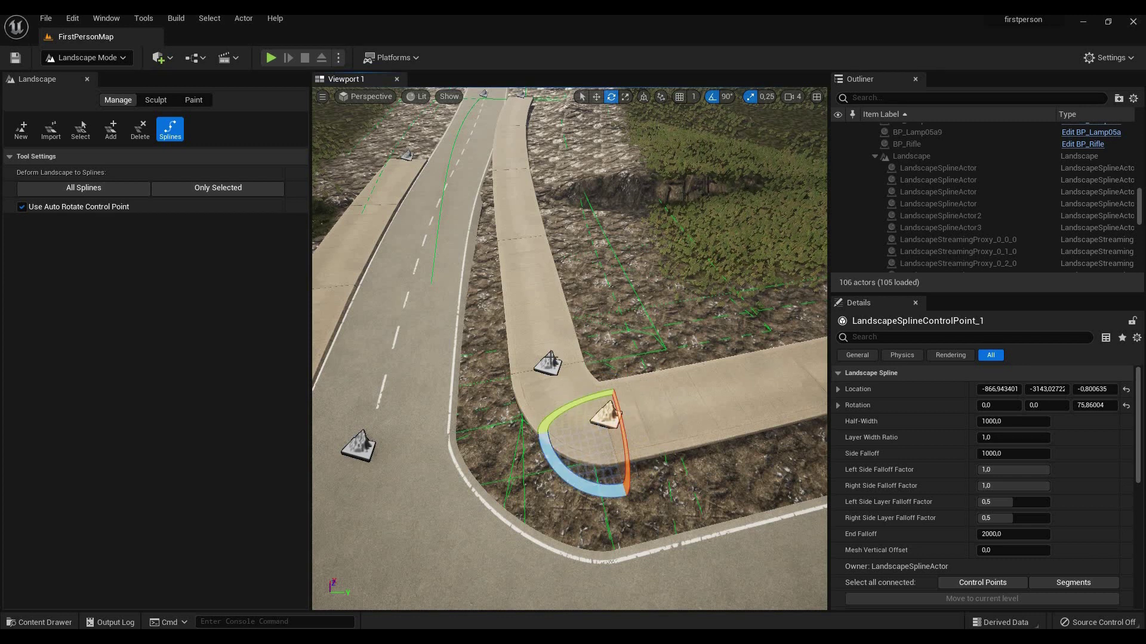
click(548, 363)
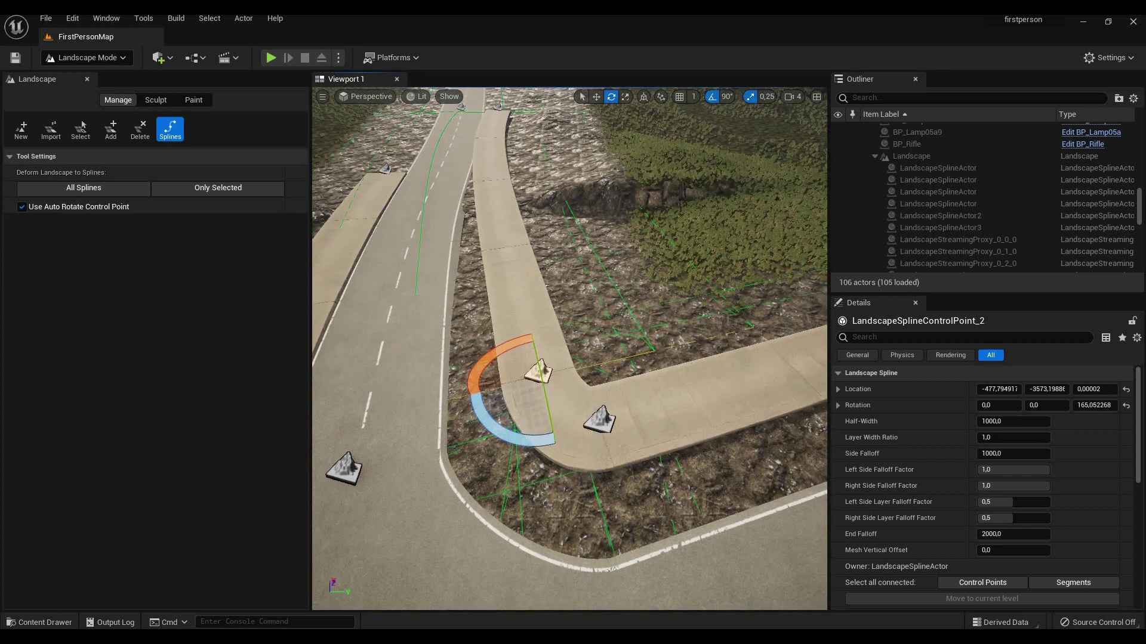
right_drag(537, 358, 484, 239)
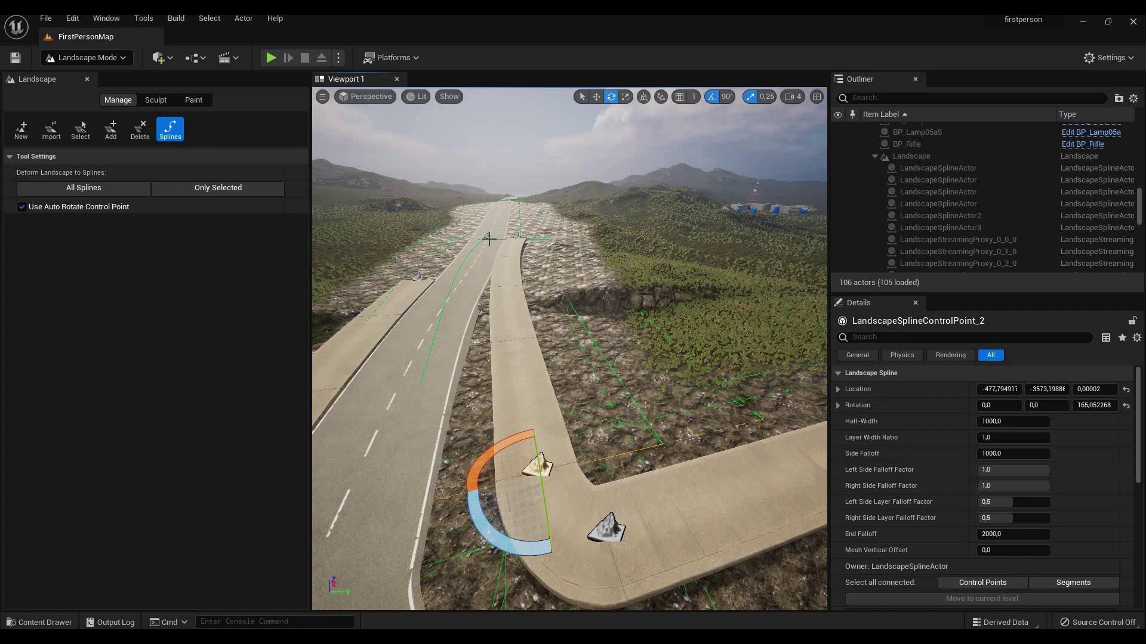
Step: Copy the road end point's rotation onto the sidewalk's far end point
click(488, 240)
click(487, 239)
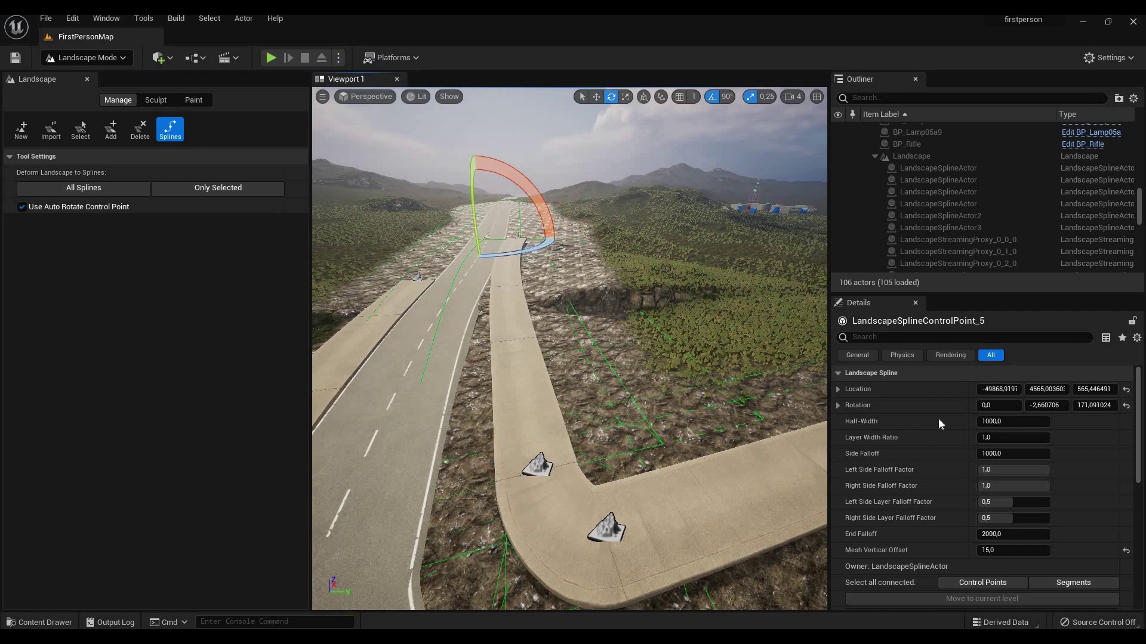
right_click(1096, 407)
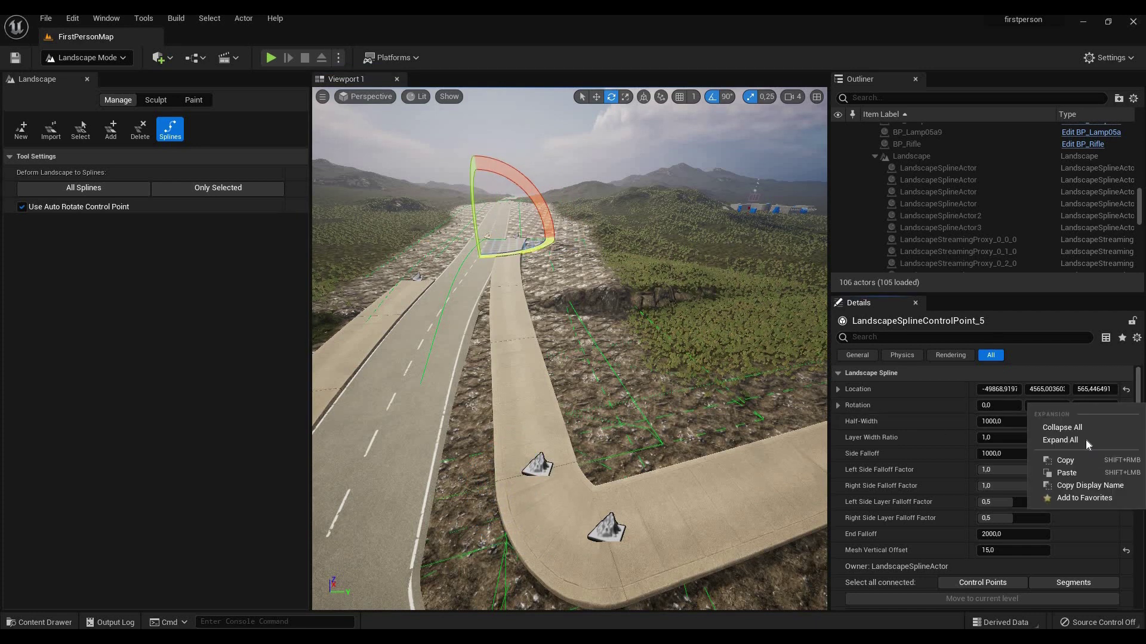
click(1078, 471)
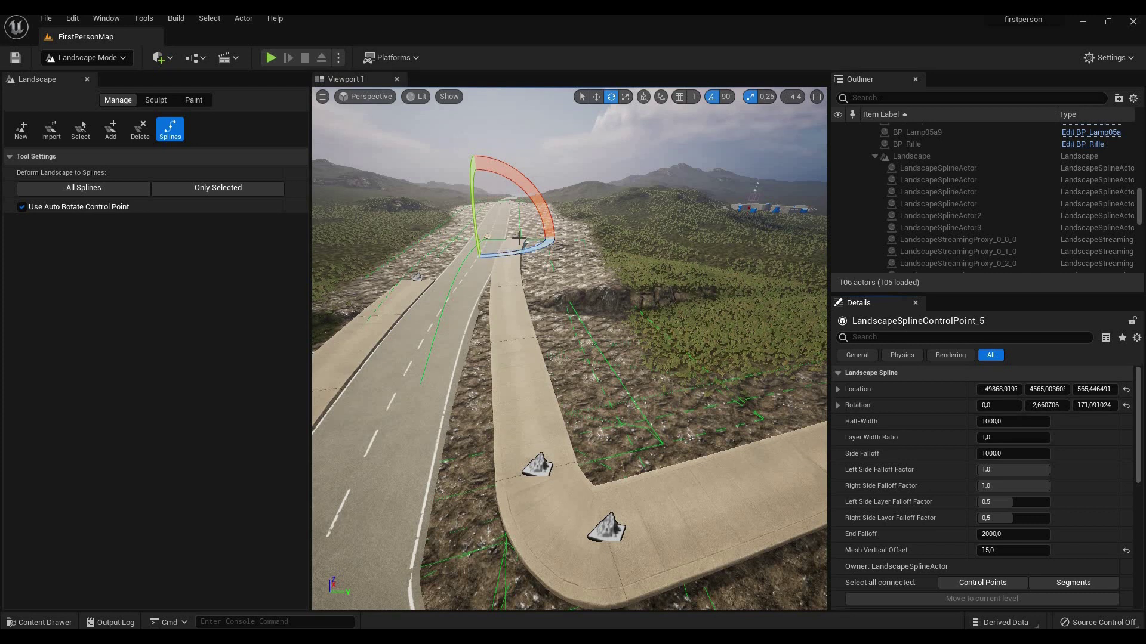
click(520, 238)
right_click(1030, 408)
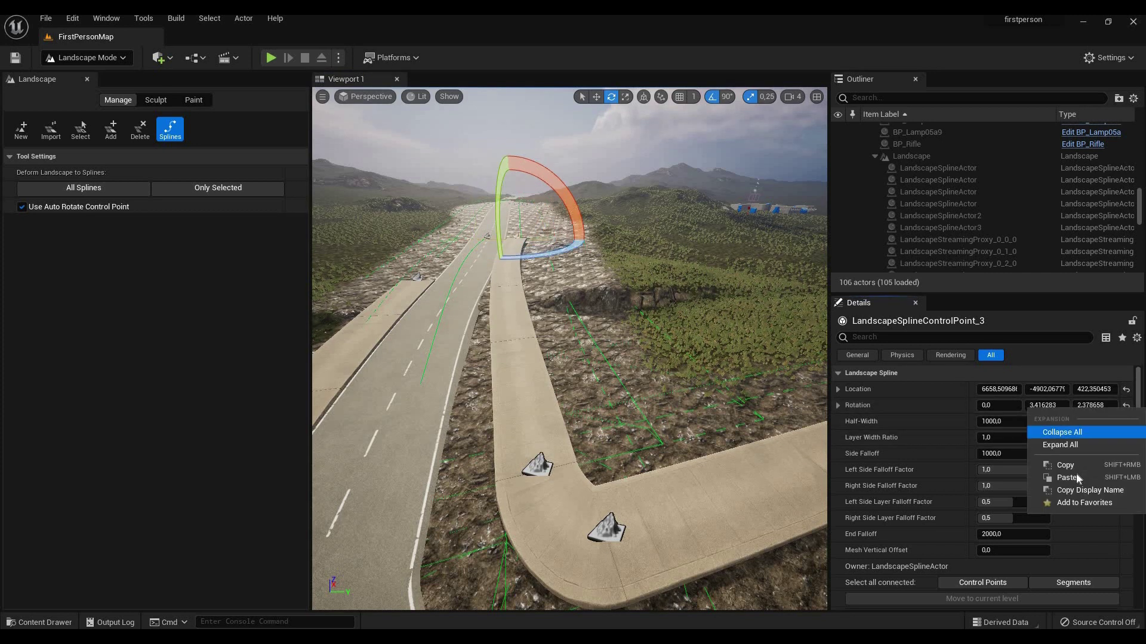
click(1053, 479)
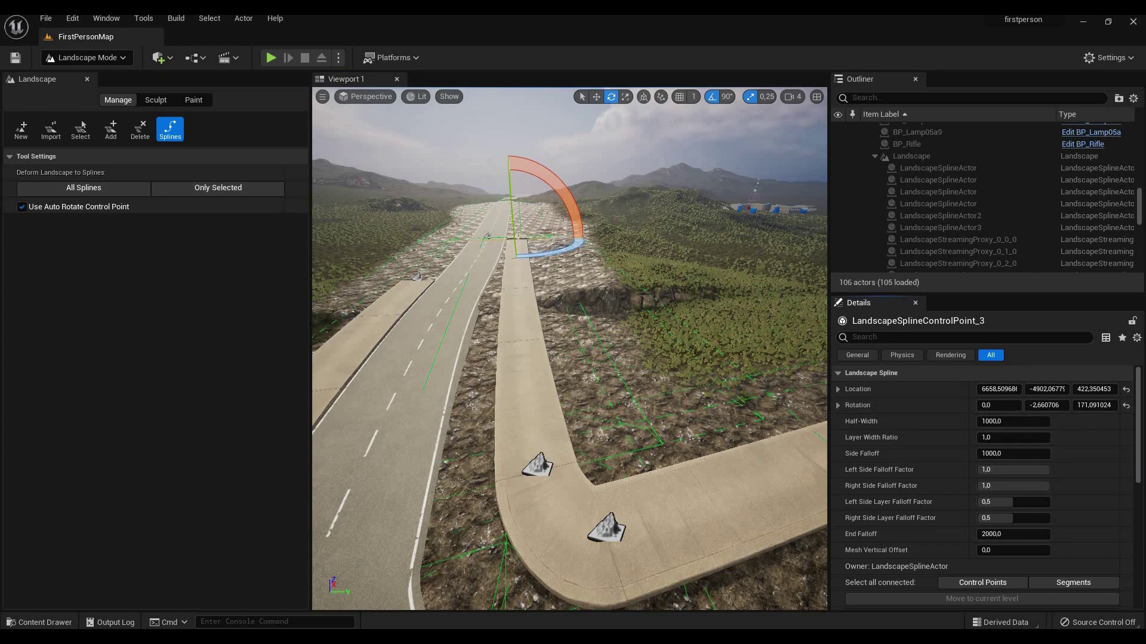
Step: Fine-tune the sidewalk end point's rotation while inspecting it up close
right_drag(570, 358, 570, 224)
right_drag(569, 358, 569, 403)
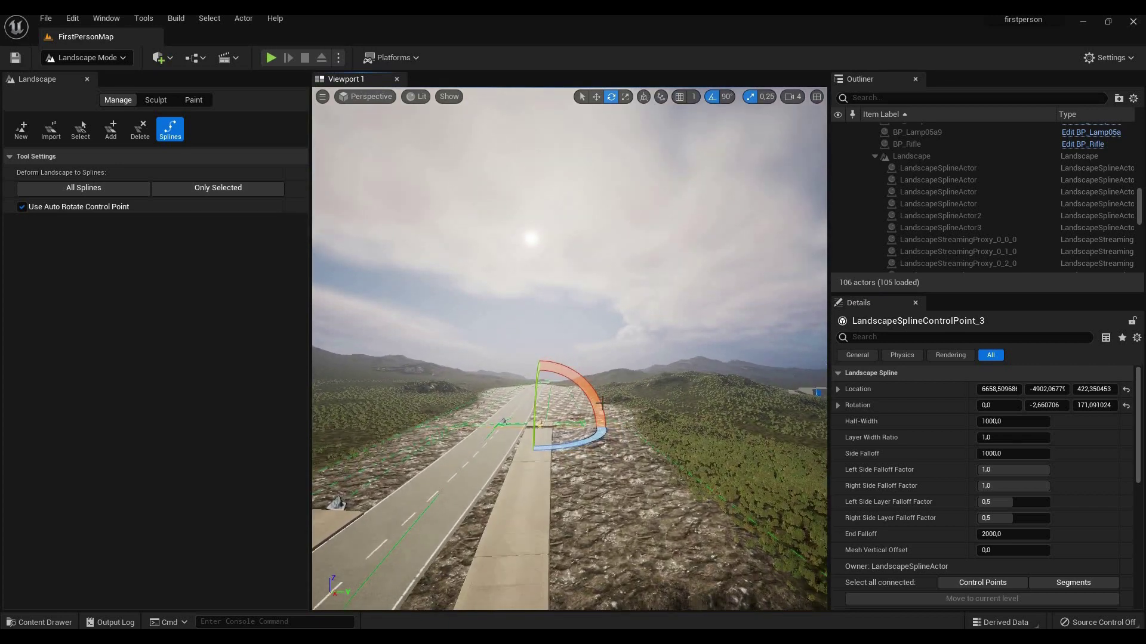
drag(538, 444, 538, 447)
mouse_move(570, 358)
right_down()
mouse_move(570, 269)
mouse_move(570, 448)
mouse_move(591, 431)
right_up()
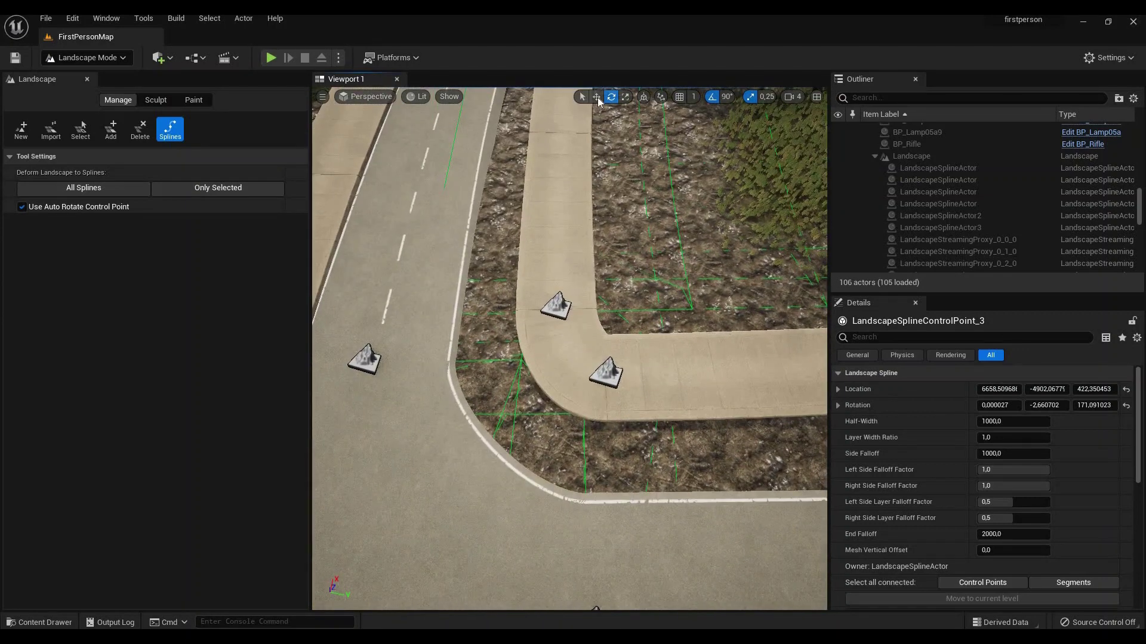
Step: Move the sidewalk corner control point left and along the road edge with the translate gizmo
click(596, 97)
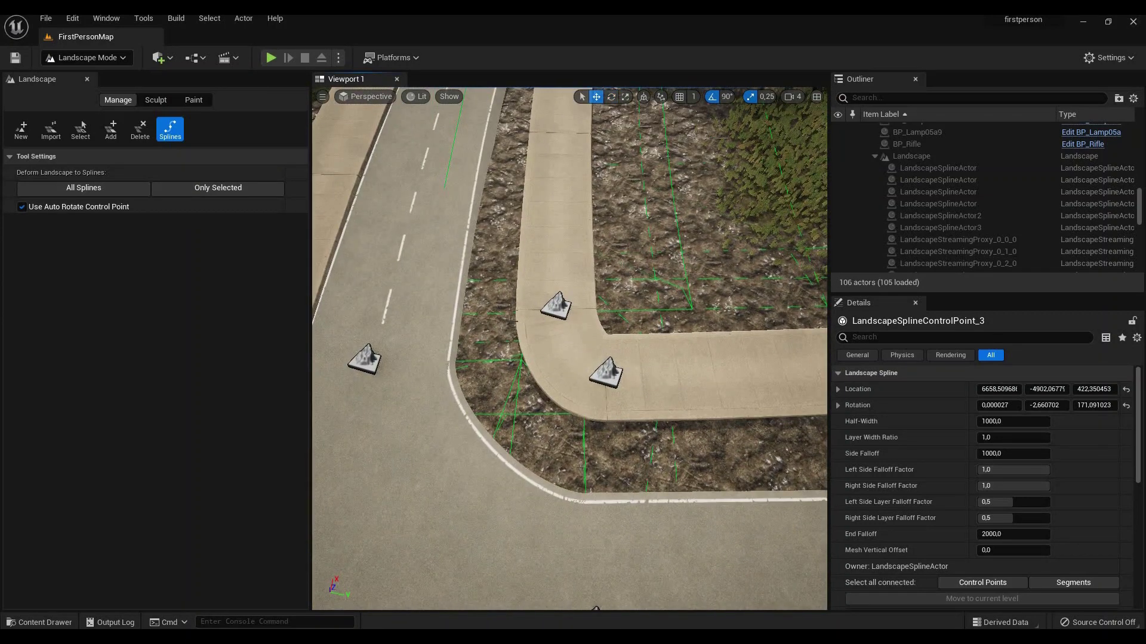
click(554, 307)
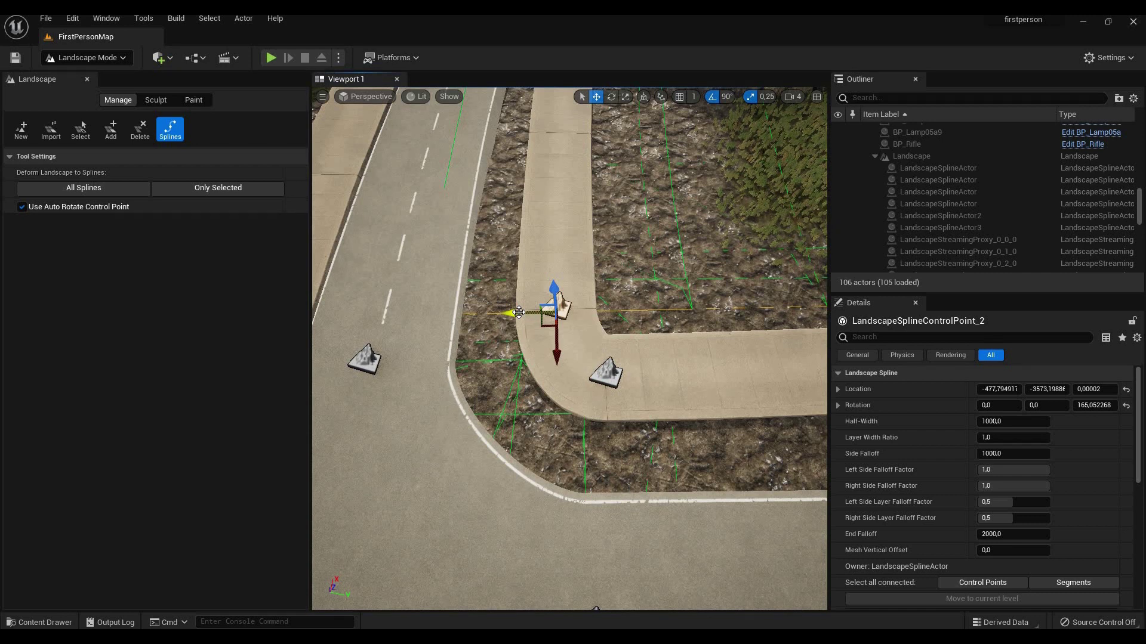
drag(511, 314, 446, 321)
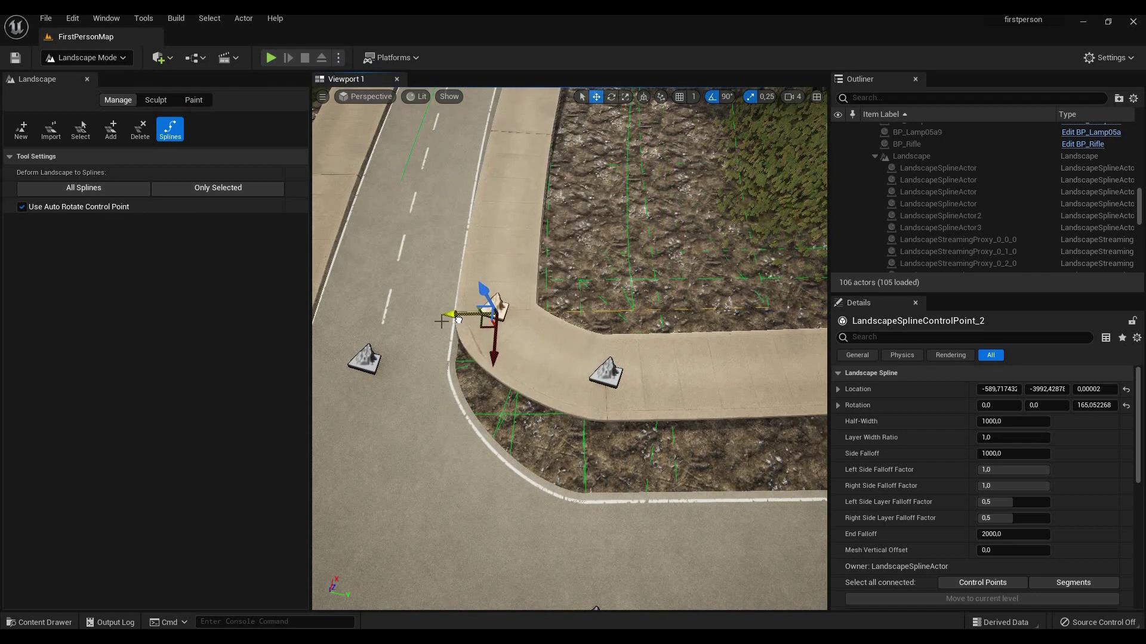
mouse_move(501, 269)
right_down()
mouse_move(472, 377)
mouse_move(483, 394)
right_up()
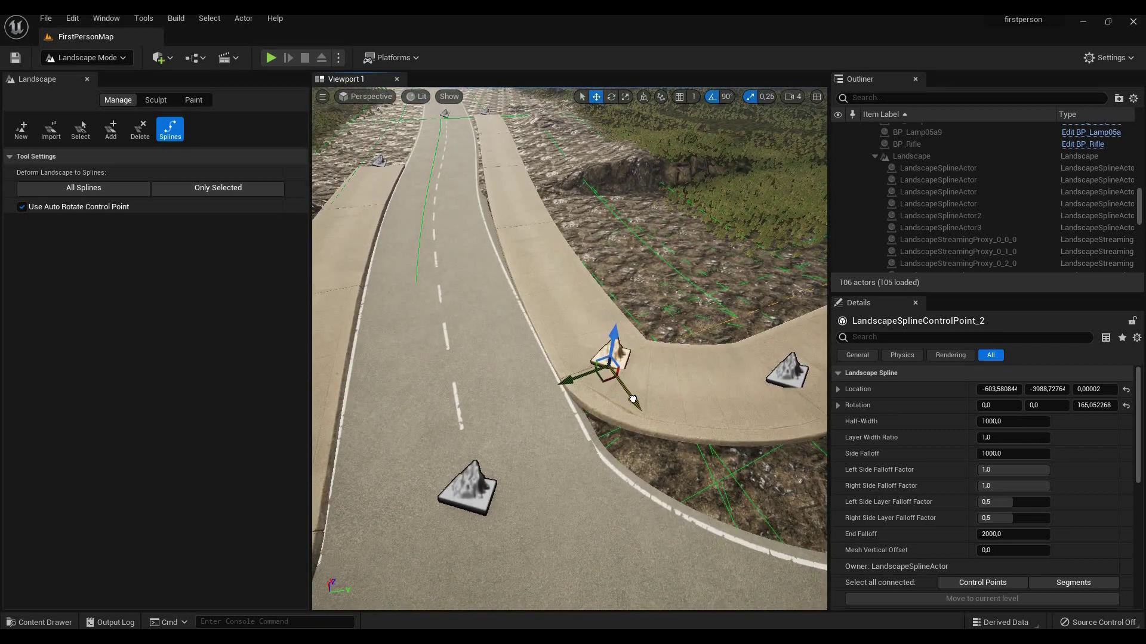
drag(631, 402, 678, 460)
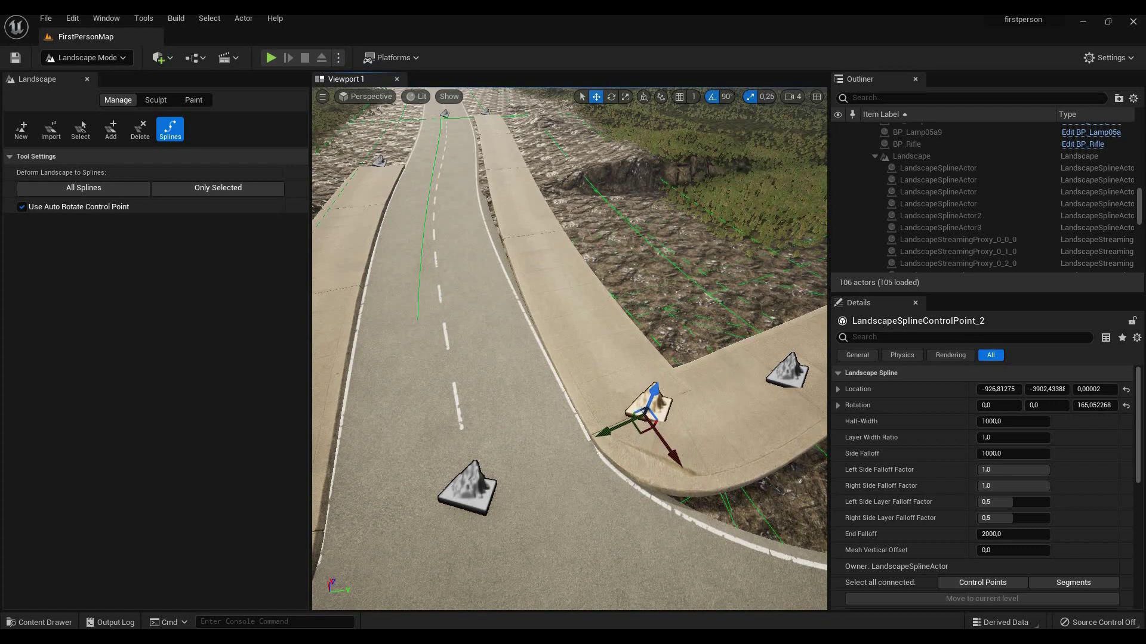
right_drag(573, 358, 501, 322)
Step: Move the neighbouring point outward to round the corner and slide the start point along the road
click(618, 360)
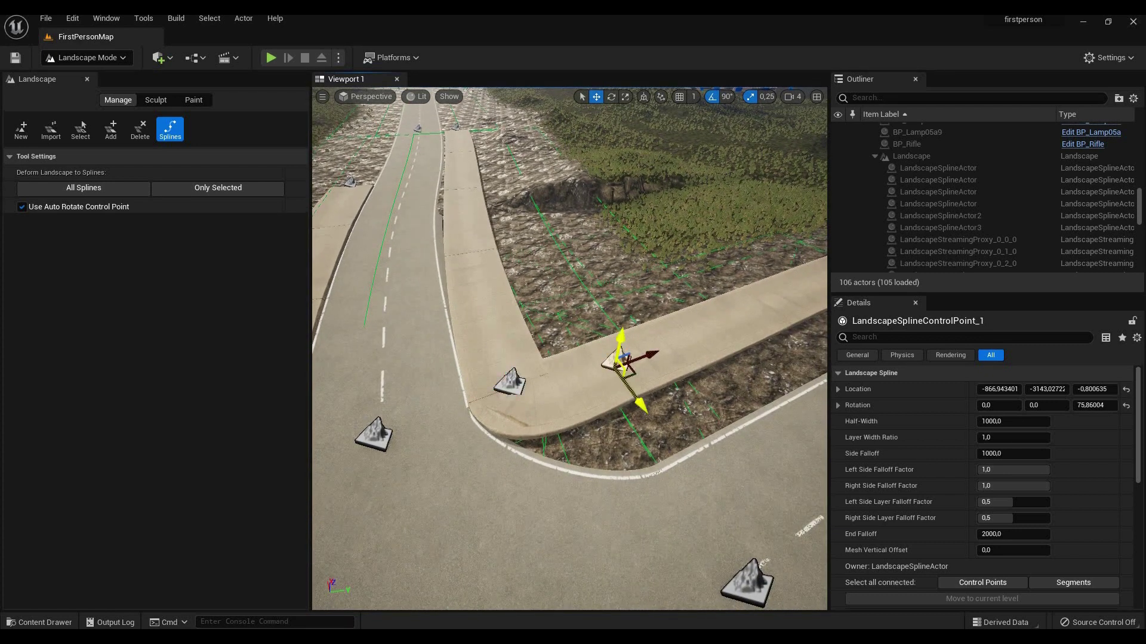
drag(640, 406, 698, 468)
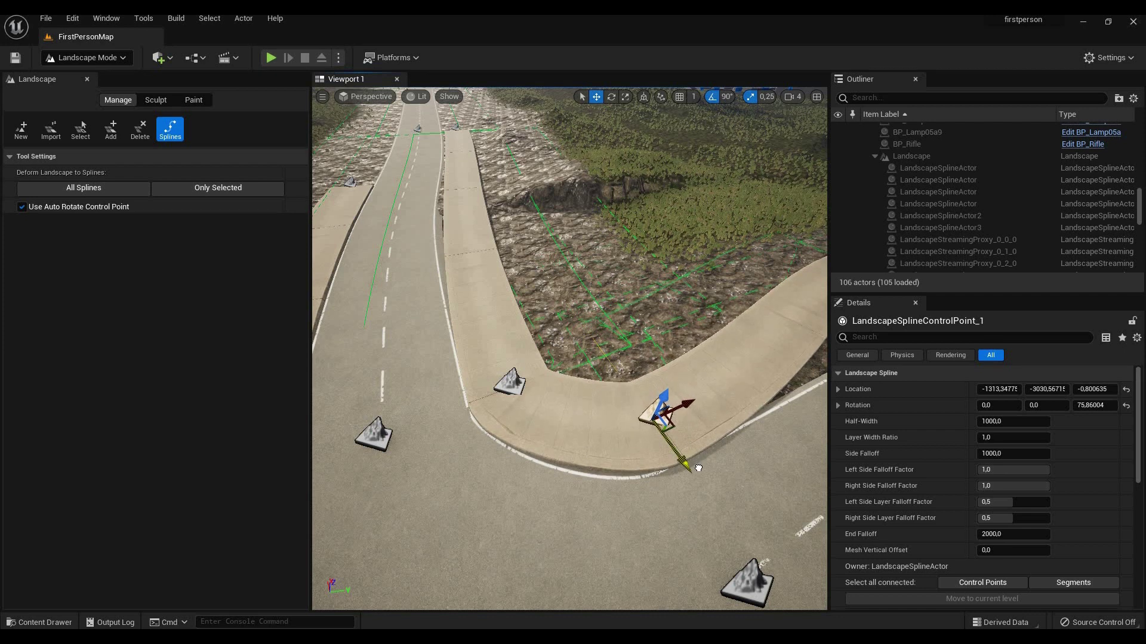
right_drag(696, 465, 573, 358)
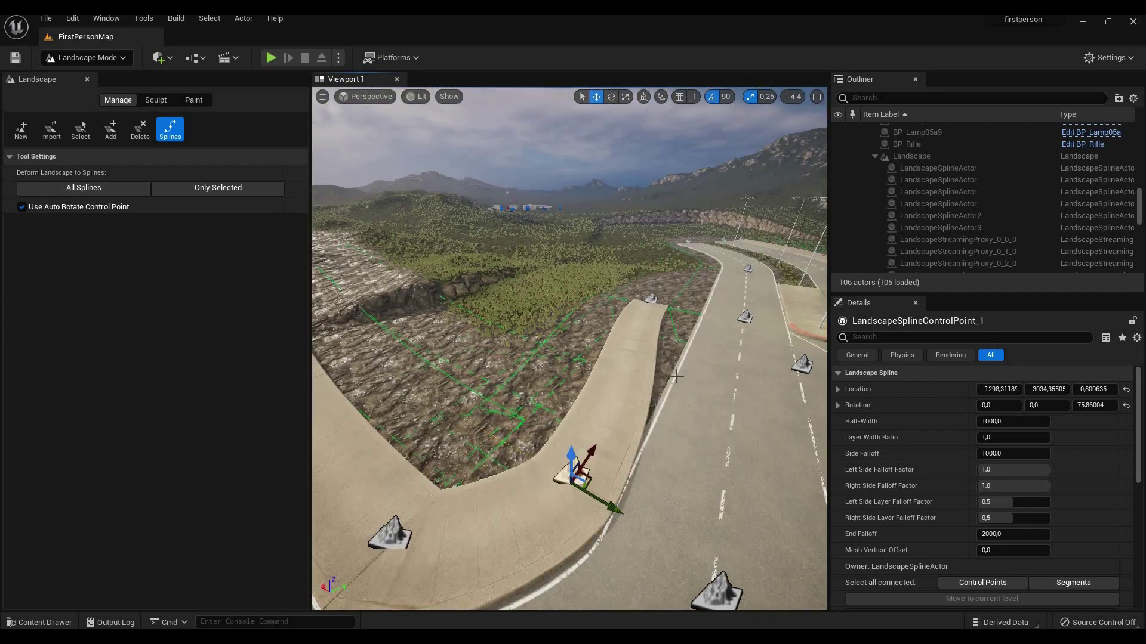
click(637, 301)
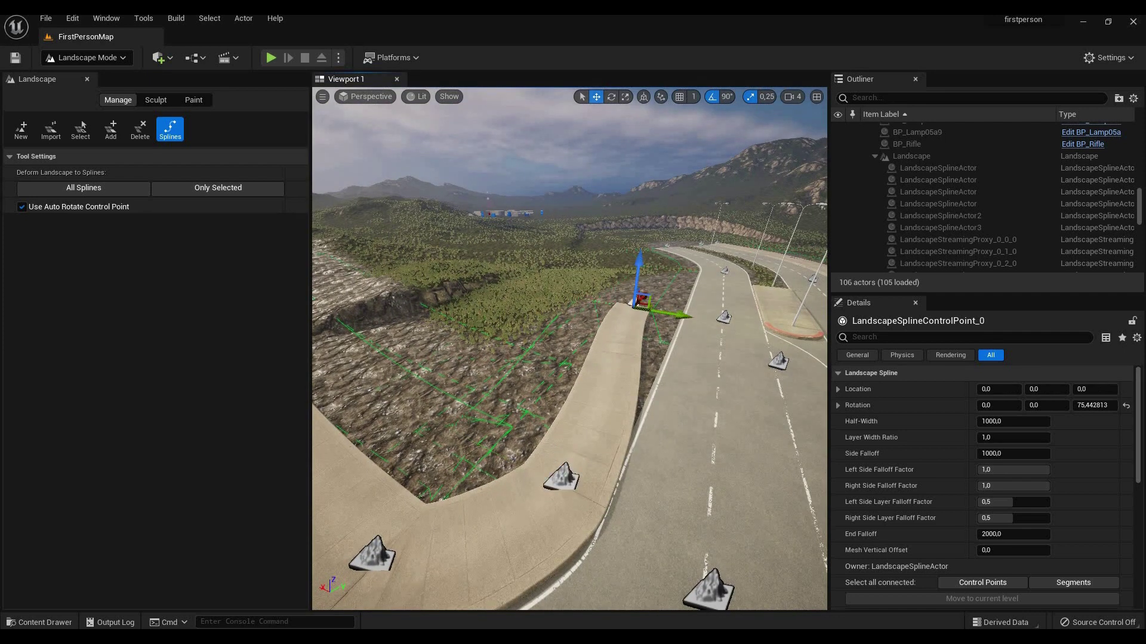
drag(690, 316, 727, 321)
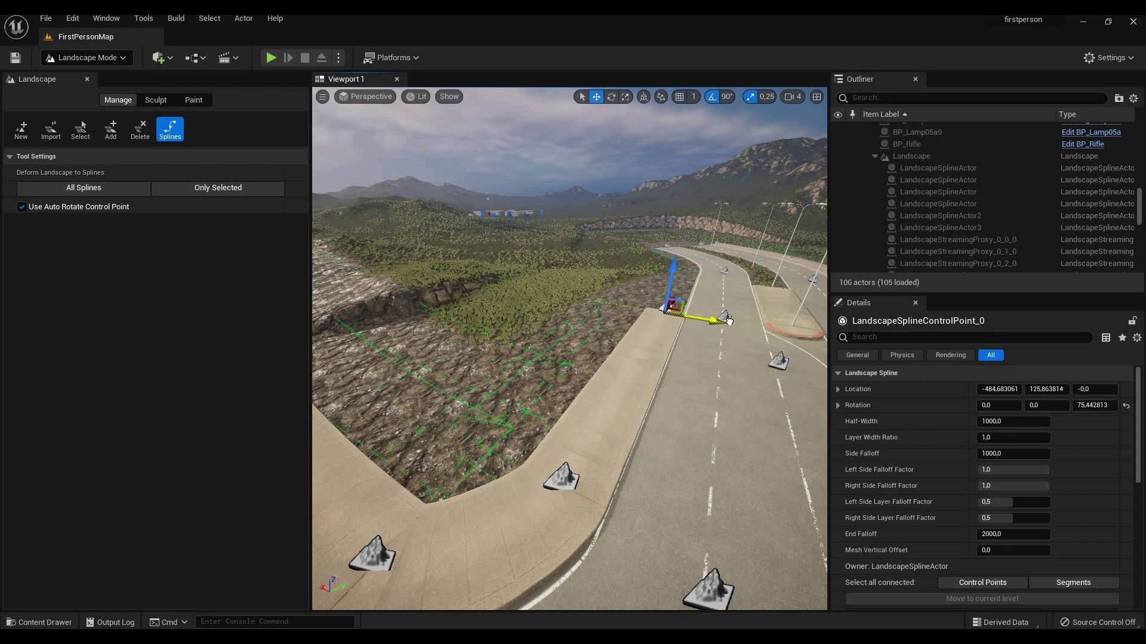
Step: Fly the view down the road to inspect the sidewalk end up close
right_drag(681, 376, 609, 441)
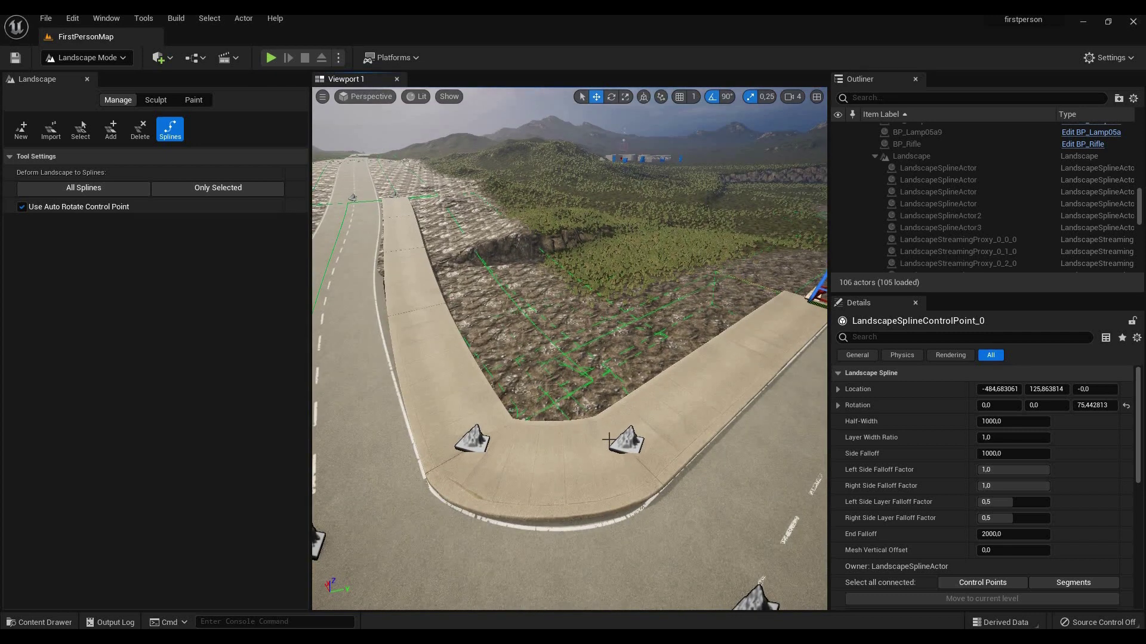
right_drag(573, 358, 573, 448)
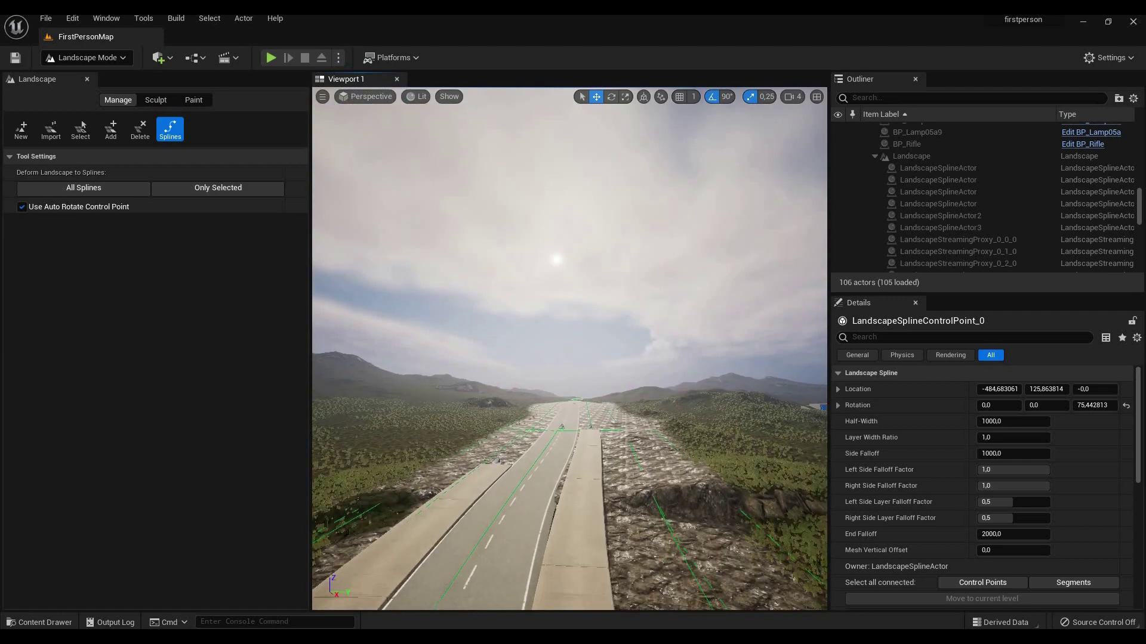
right_drag(573, 404, 573, 448)
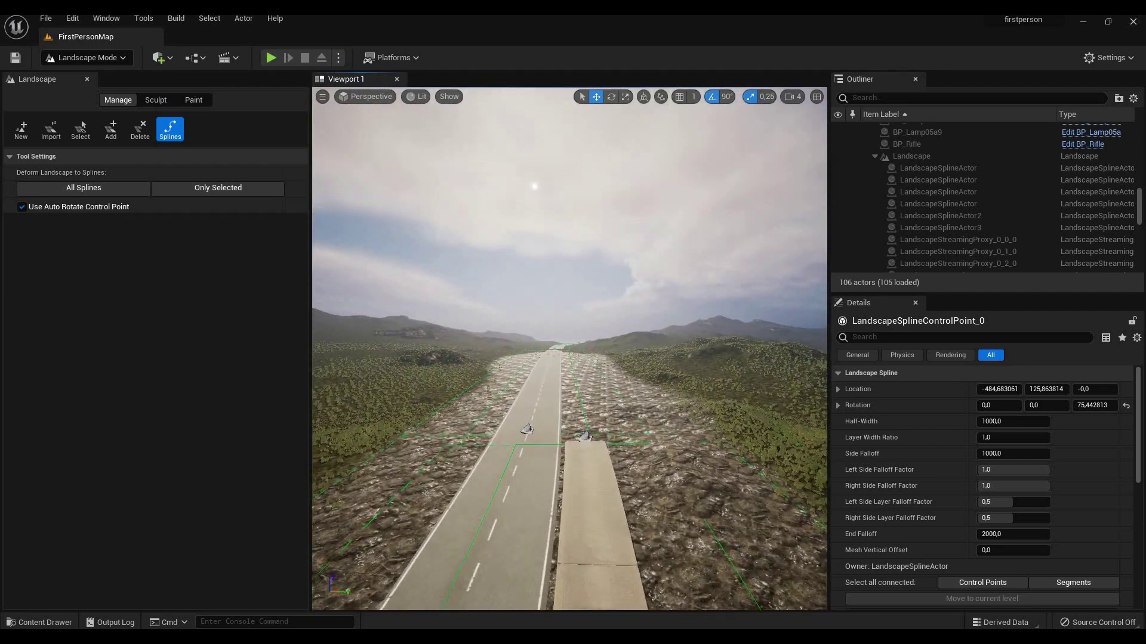
right_drag(574, 358, 573, 448)
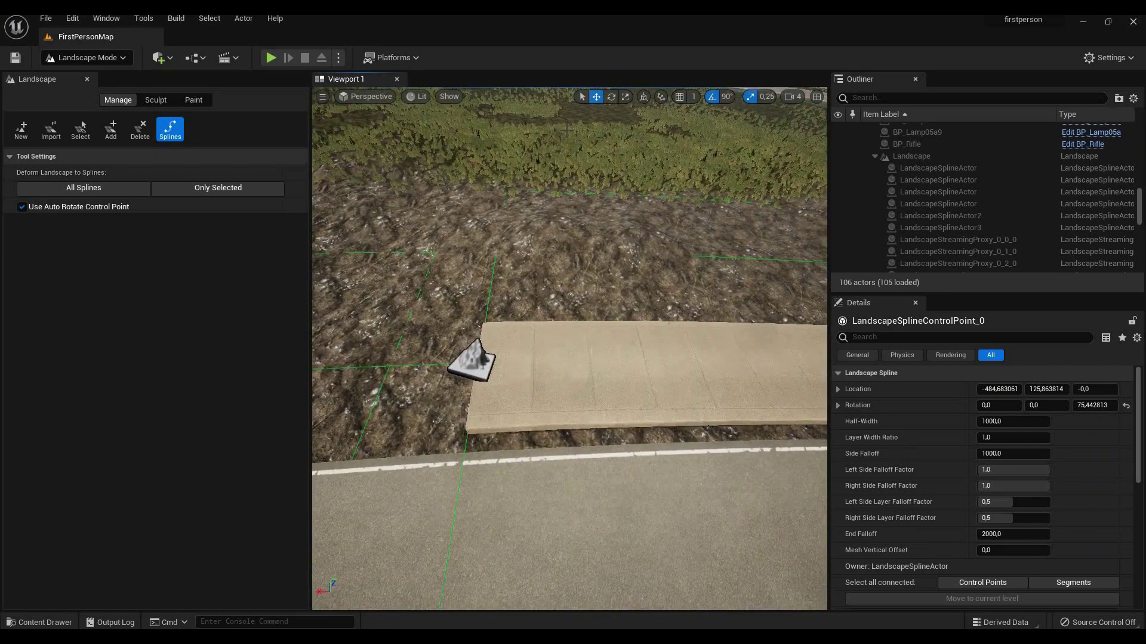
click(569, 358)
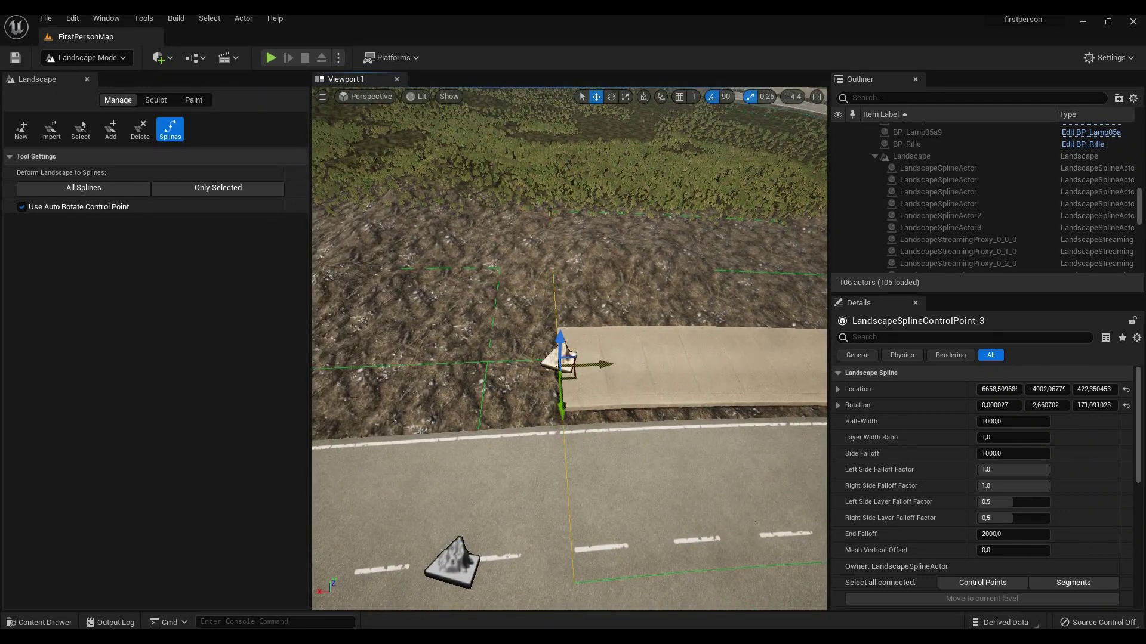
mouse_move(590, 368)
mouse_down()
mouse_move(482, 398)
mouse_move(473, 431)
mouse_up()
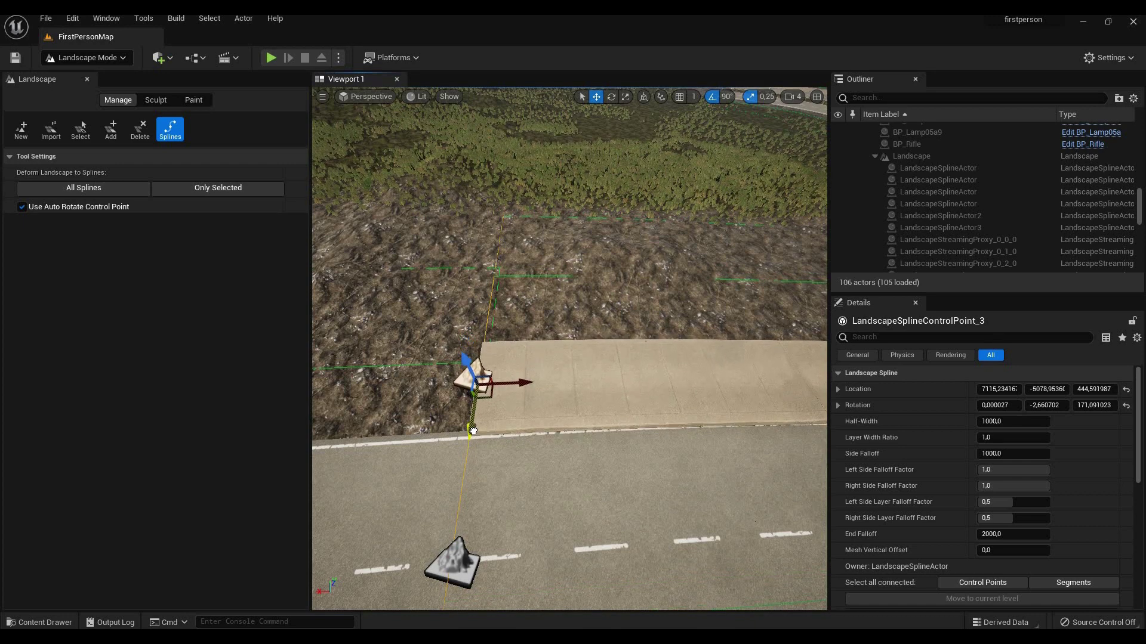
right_drag(473, 429, 627, 313)
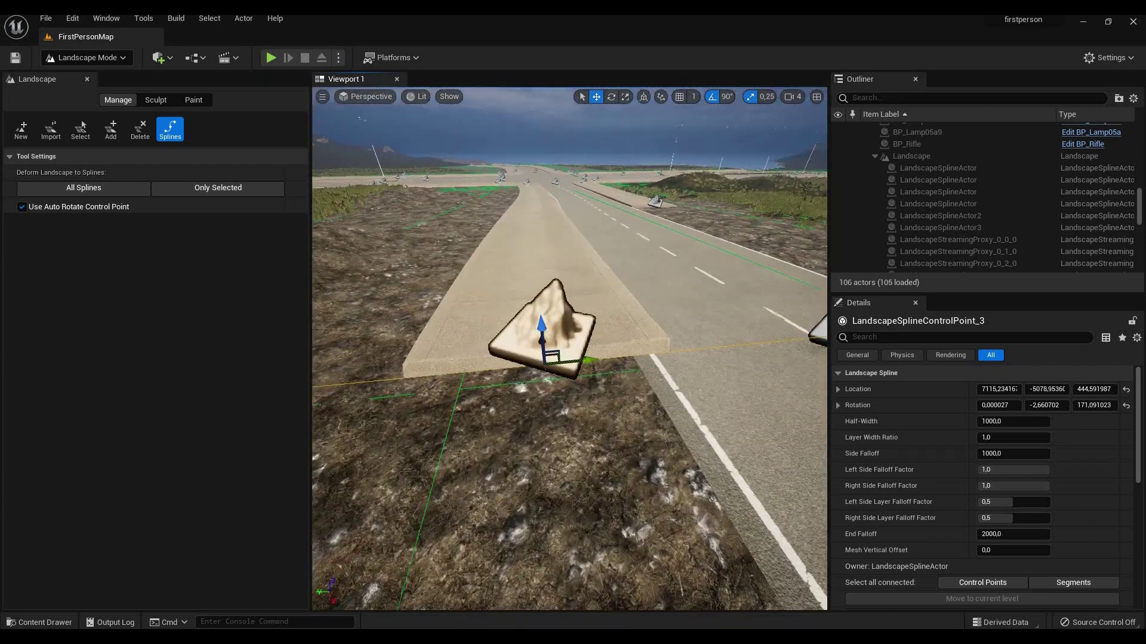
right_drag(573, 359, 465, 296)
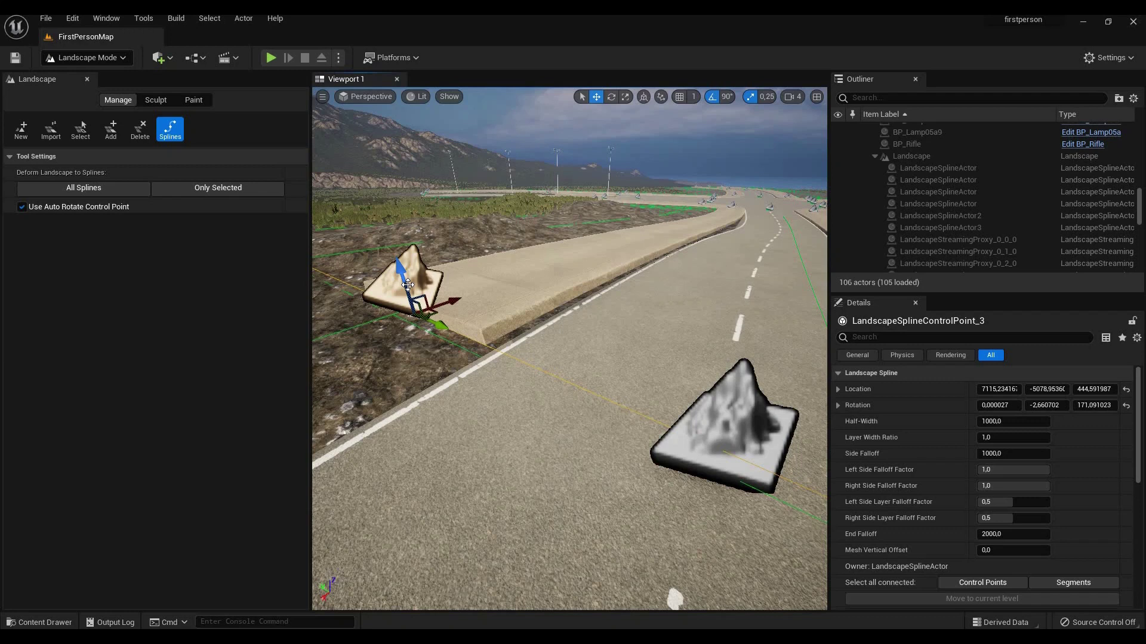
drag(407, 296, 410, 306)
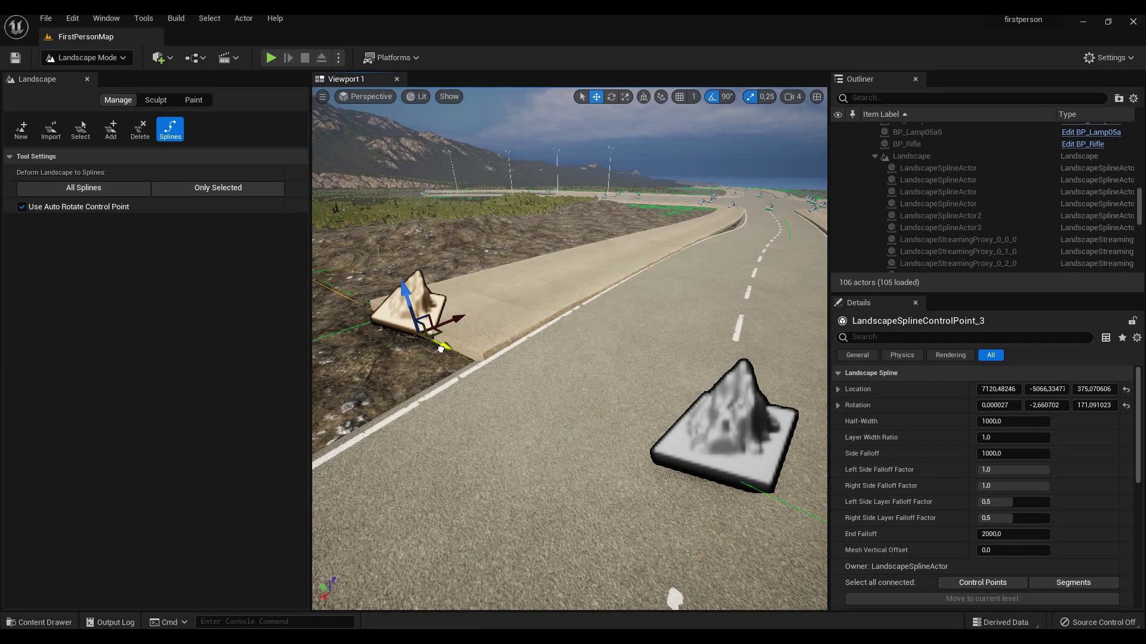
right_drag(438, 349, 594, 317)
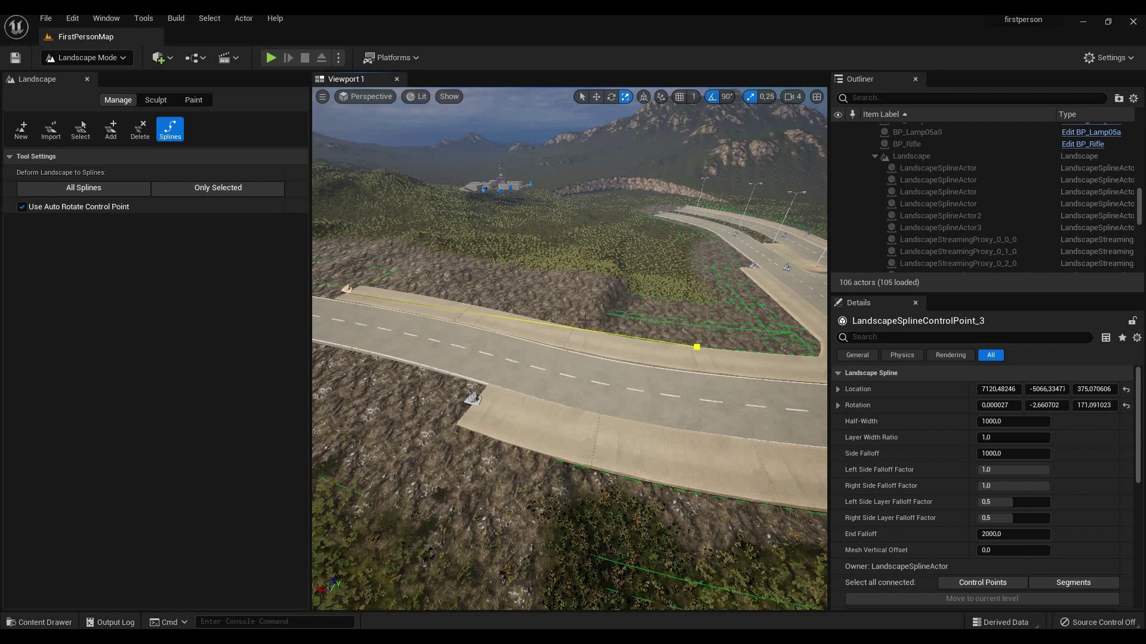
mouse_move(573, 358)
right_down()
mouse_move(448, 304)
mouse_move(538, 358)
mouse_move(430, 384)
mouse_move(564, 358)
mouse_move(537, 367)
mouse_move(573, 349)
mouse_move(576, 313)
mouse_move(596, 336)
right_up()
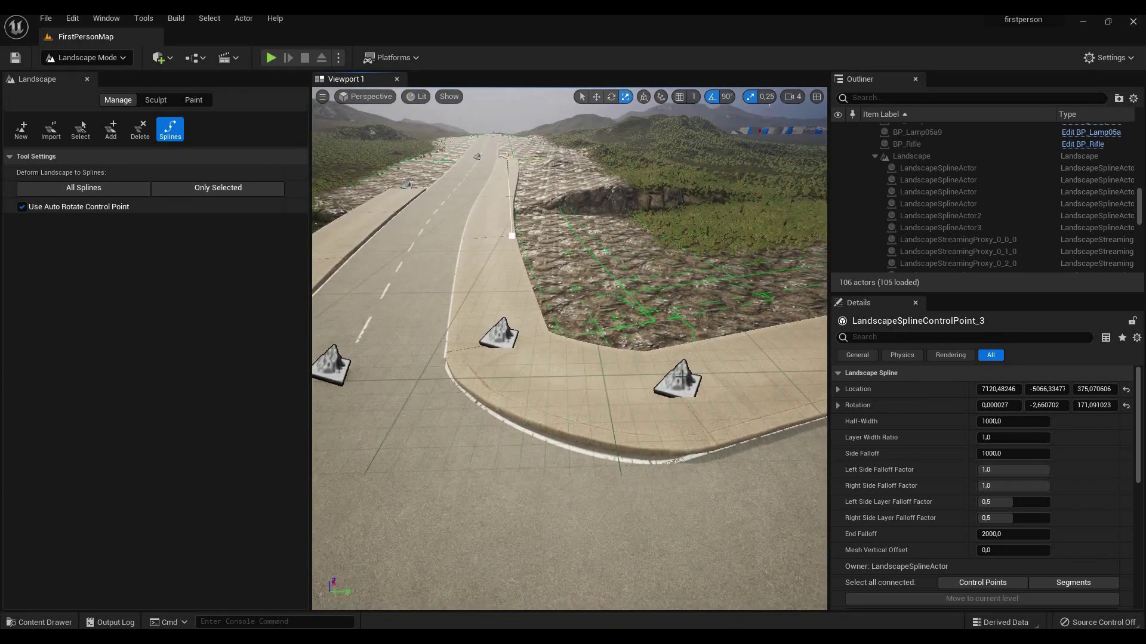
click(626, 408)
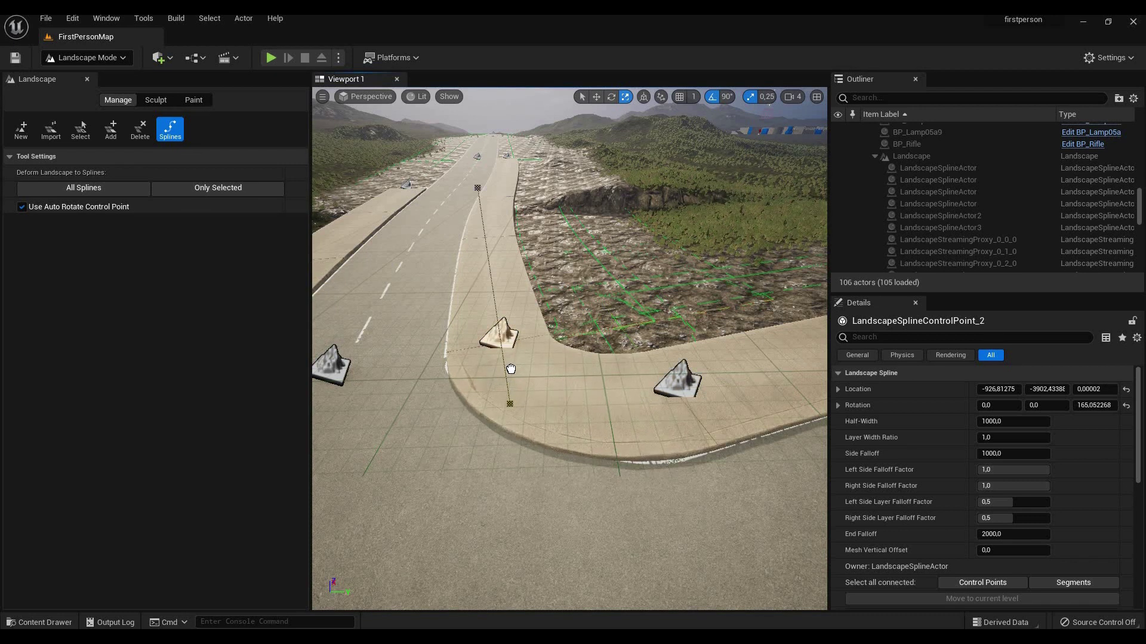
right_drag(570, 350, 583, 313)
mouse_move(516, 349)
right_down()
mouse_move(530, 331)
mouse_move(517, 344)
mouse_move(538, 377)
right_up()
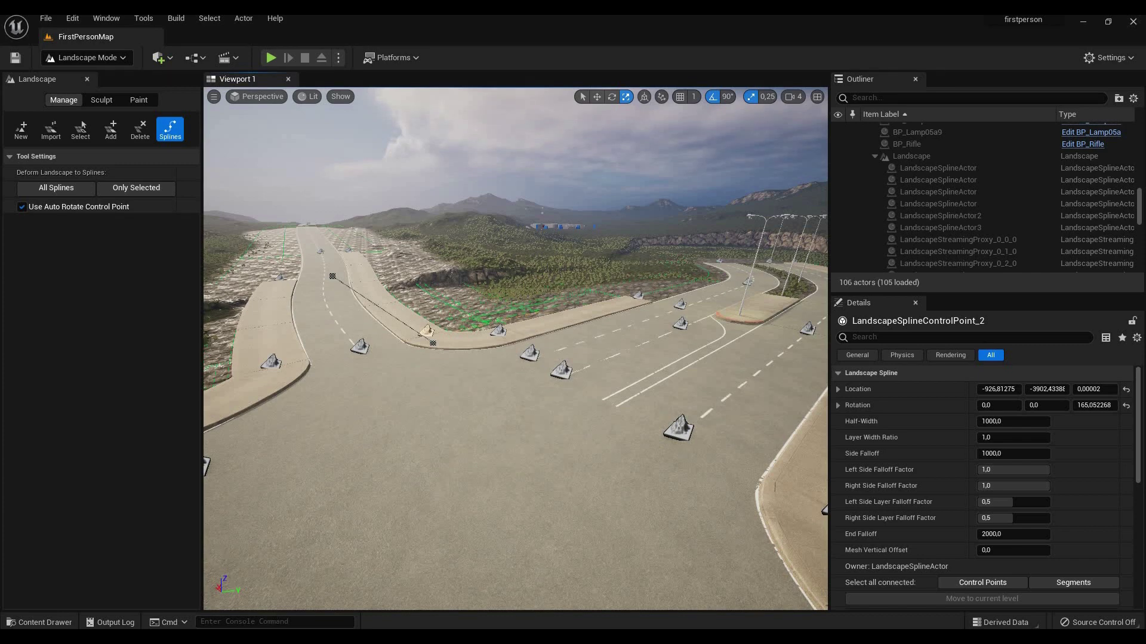
mouse_move(516, 350)
right_down()
mouse_move(529, 335)
mouse_move(520, 349)
right_up()
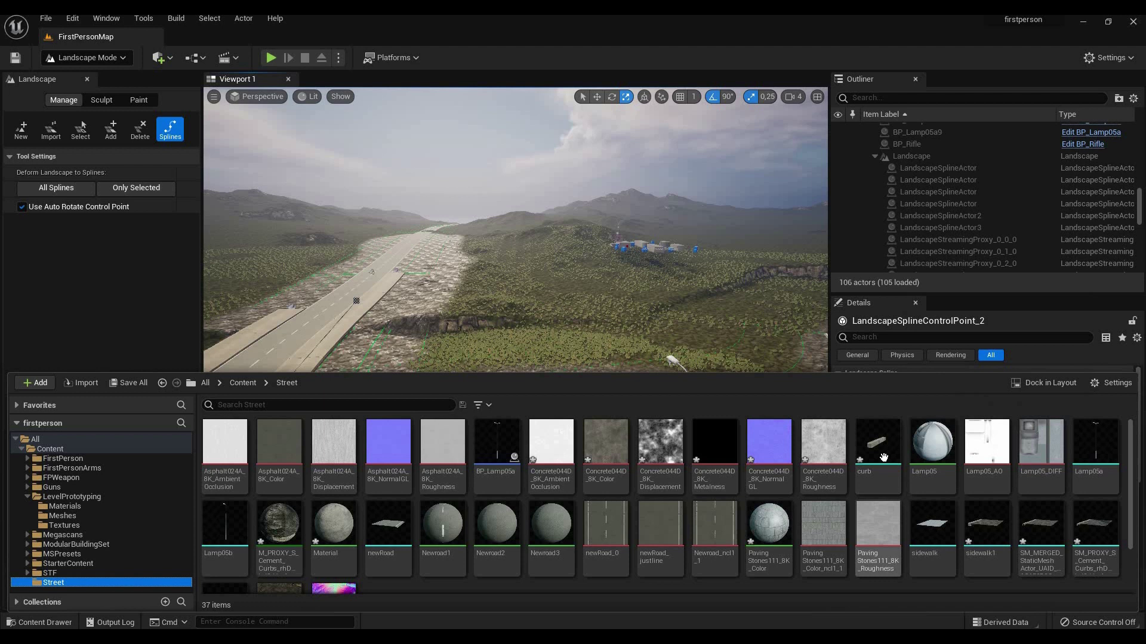
Step: Check the curb mesh, Concrete044D roughness texture and subdivideplane mesh, then open the Material asset
click(878, 447)
click(823, 447)
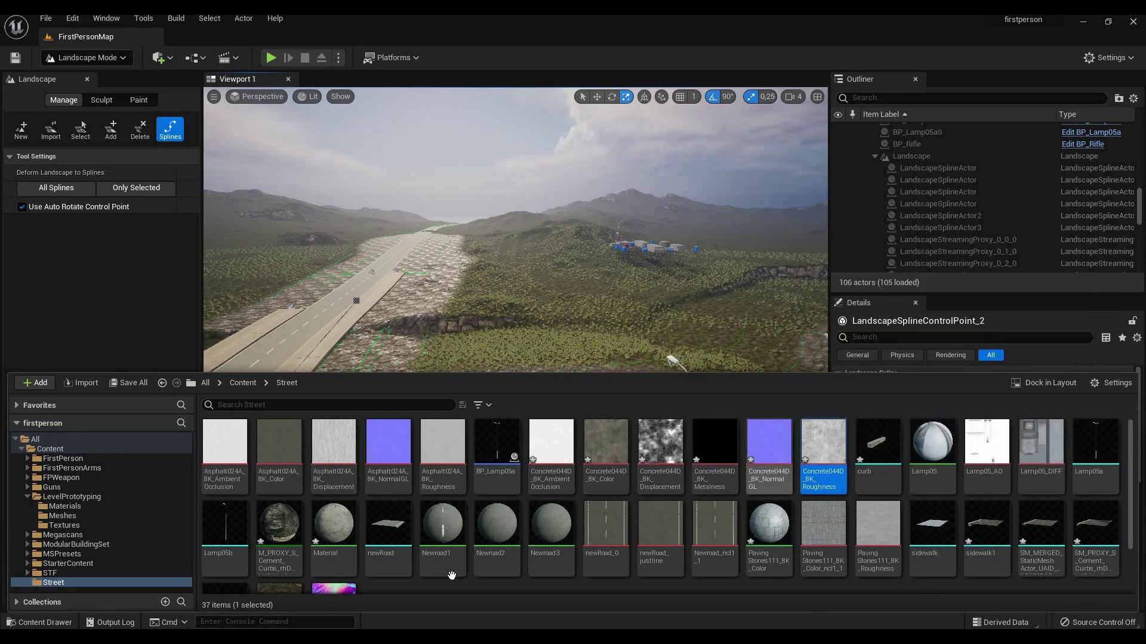
scroll(810, 569, down, 1)
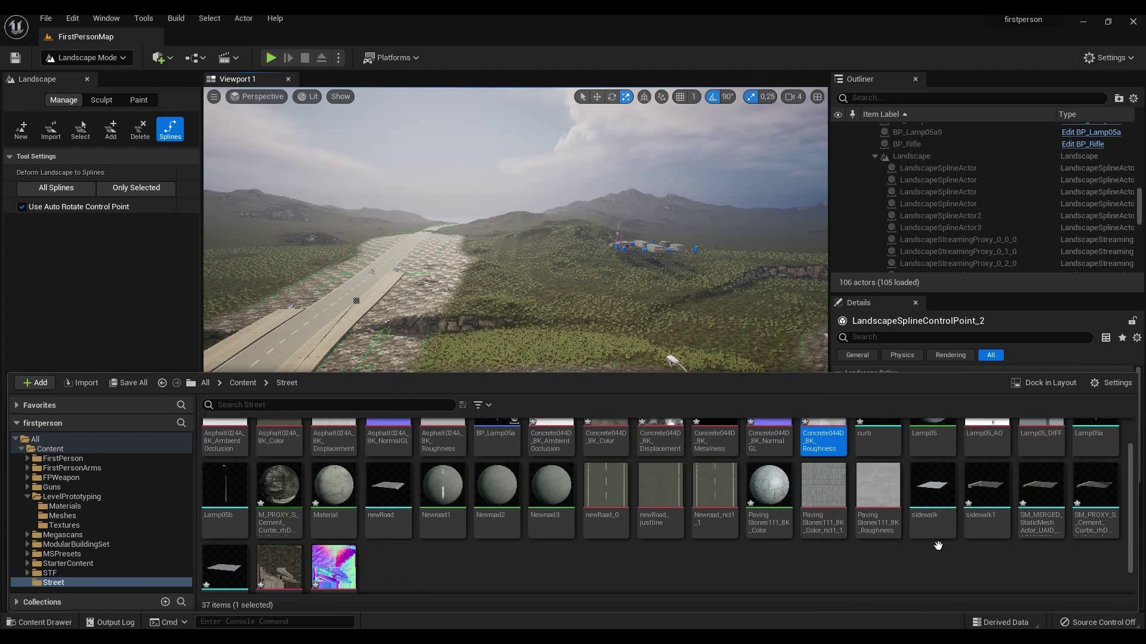
scroll(224, 565, down, 1)
click(224, 566)
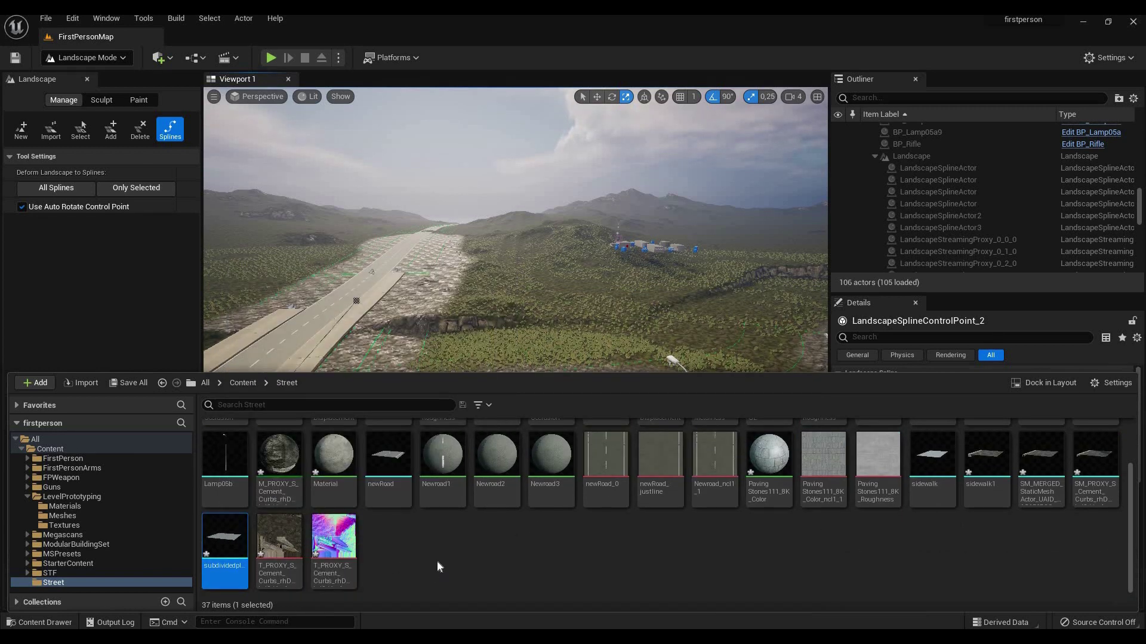
scroll(436, 566, up, 1)
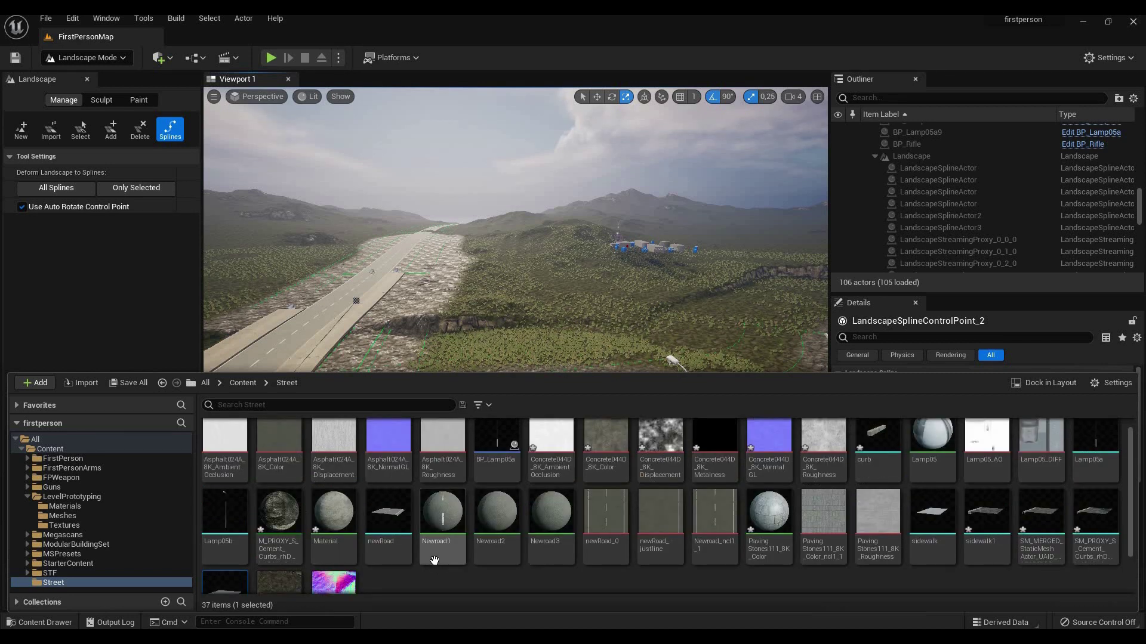
scroll(446, 581, down, 1)
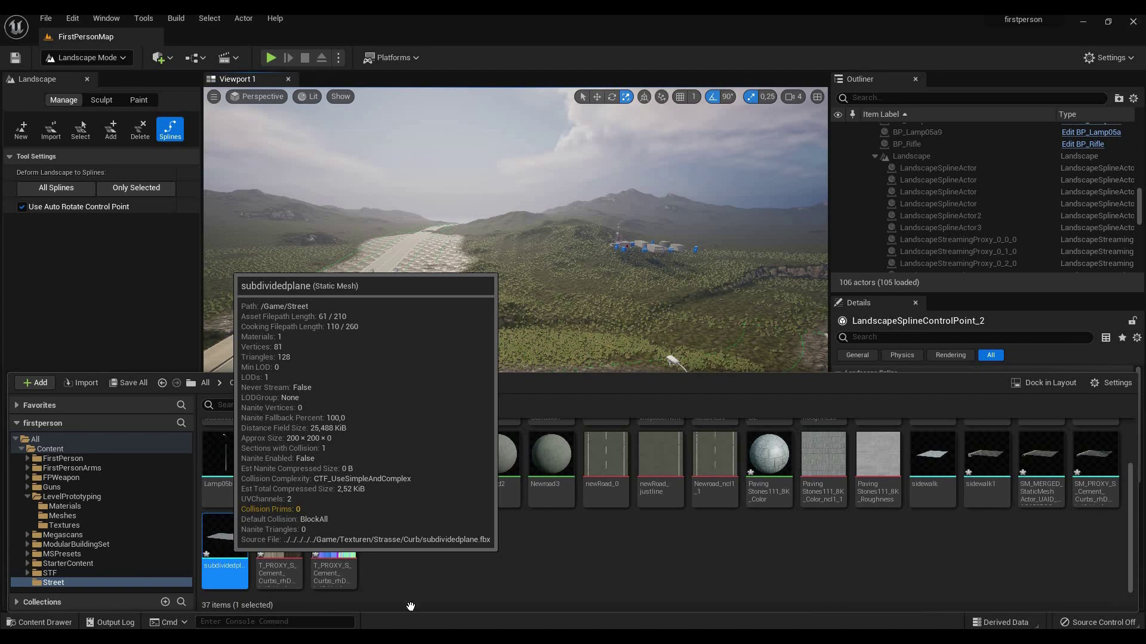
scroll(417, 538, up, 2)
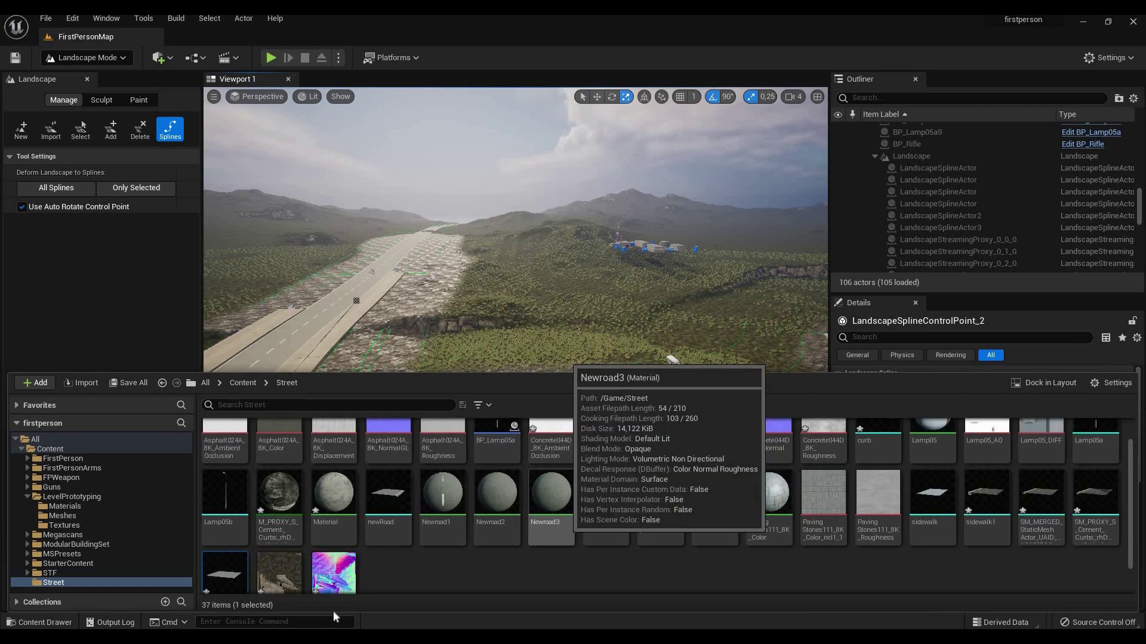
double_click(330, 537)
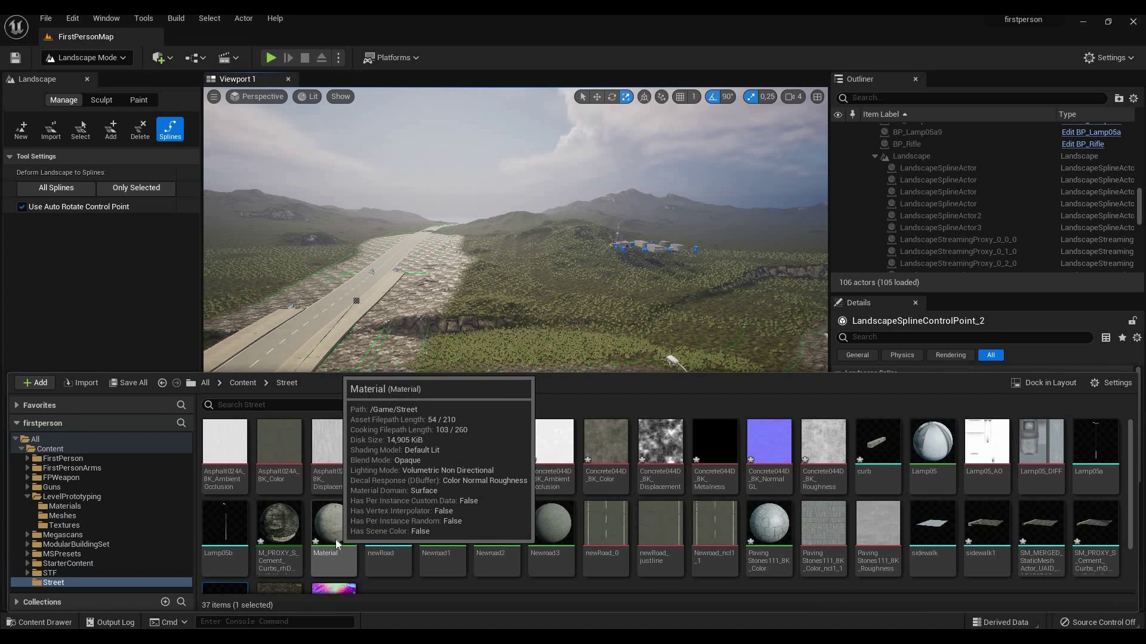
scroll(639, 206, down, 3)
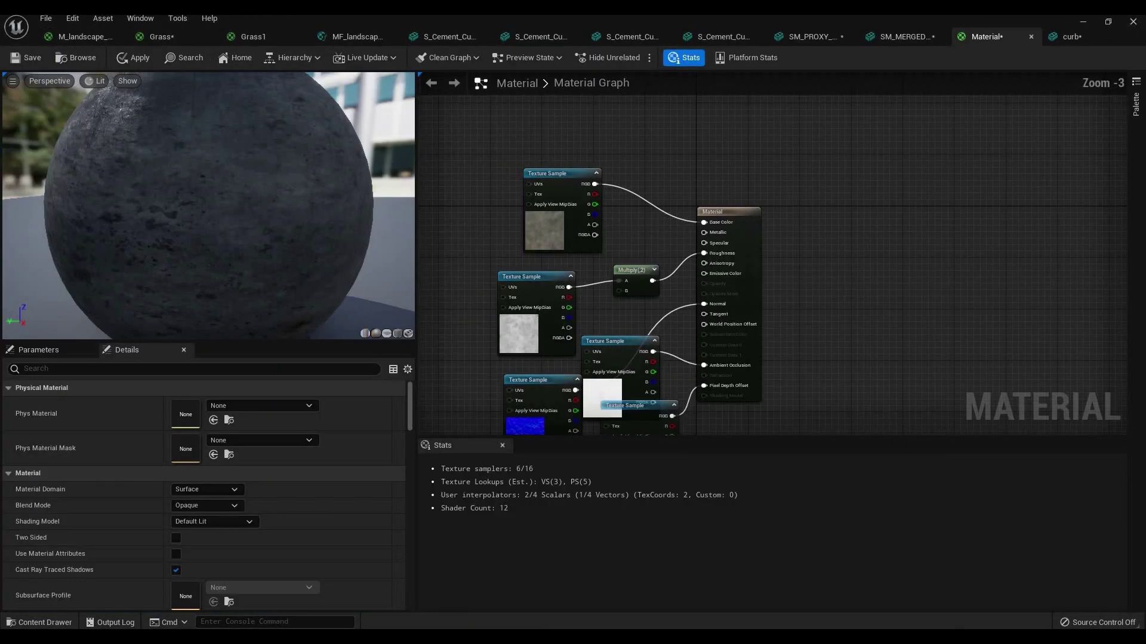
Step: Rearrange the color, normal, ambient occlusion and roughness texture sample nodes into a tidy layout
right_drag(647, 179, 668, 119)
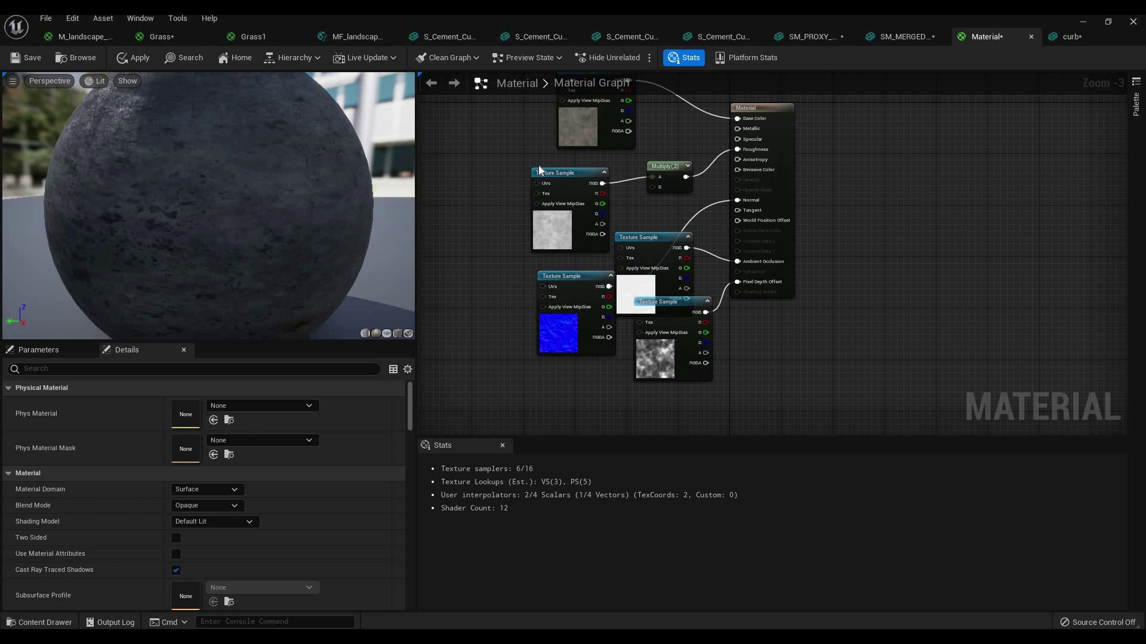
drag(538, 168, 454, 149)
right_drag(569, 122, 544, 183)
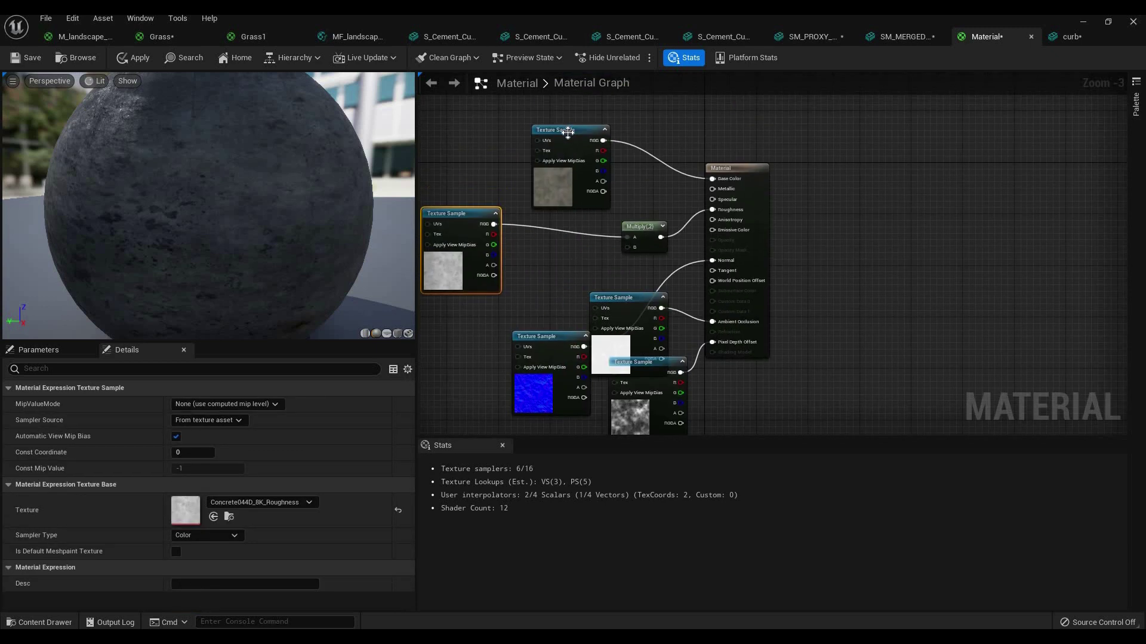
click(570, 170)
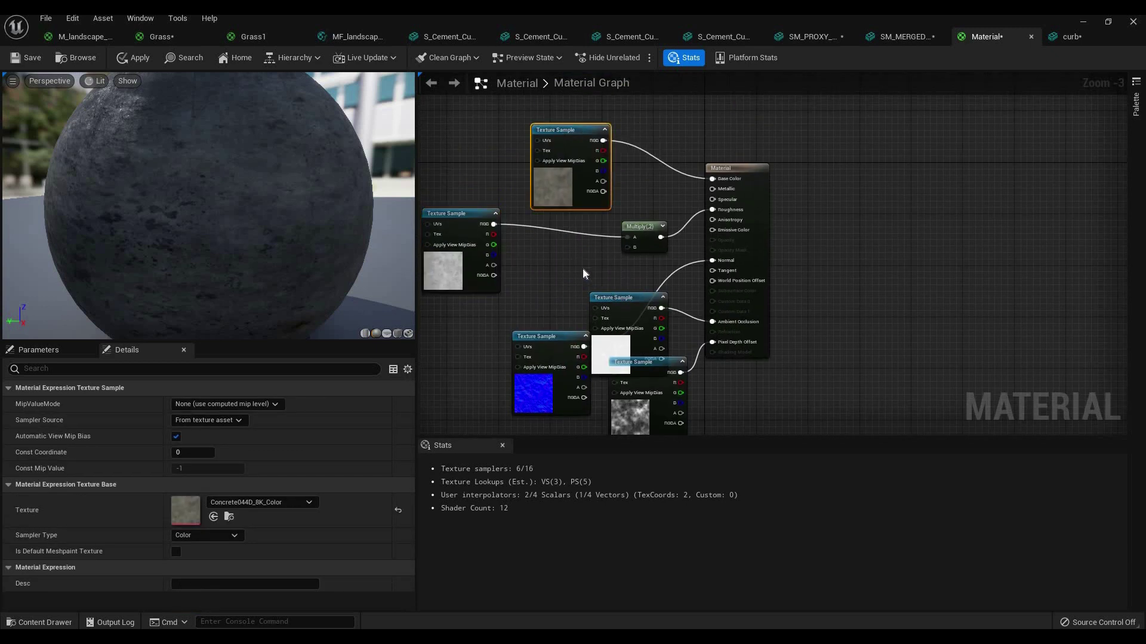
drag(626, 297, 671, 290)
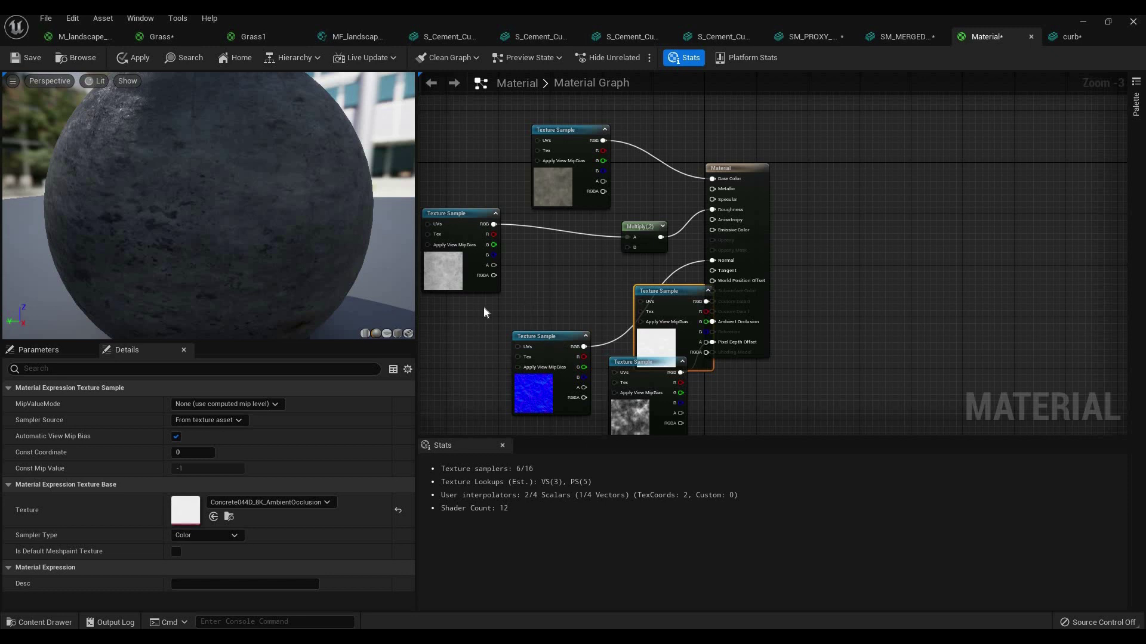
drag(537, 337, 472, 305)
drag(658, 292, 549, 305)
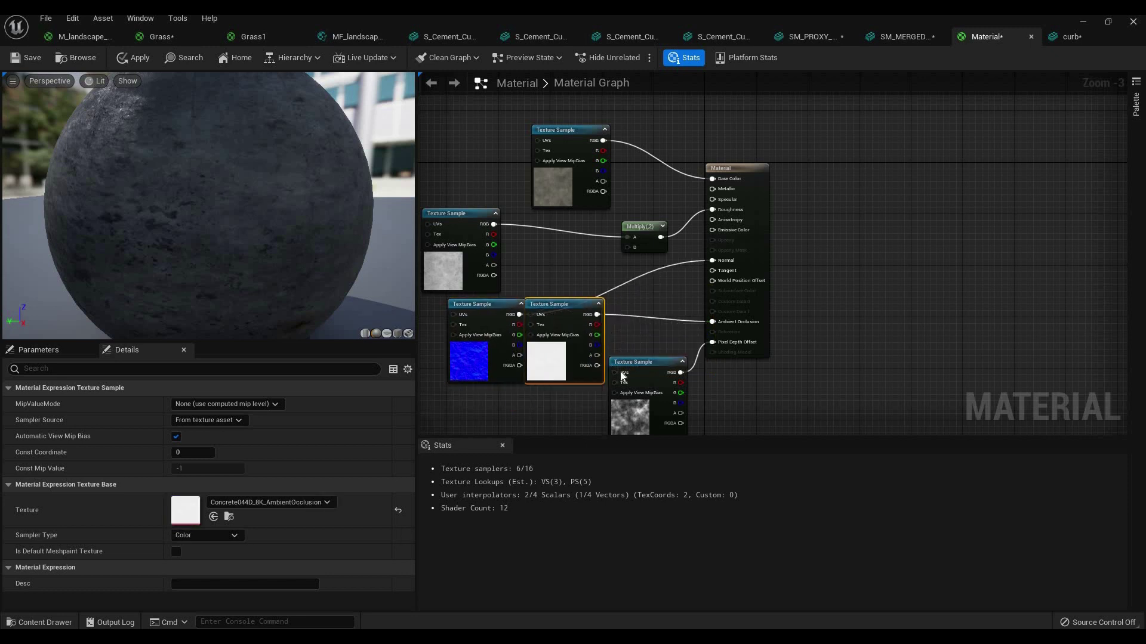
drag(644, 362, 618, 388)
mouse_move(565, 305)
mouse_down()
mouse_move(615, 316)
mouse_move(602, 310)
mouse_up()
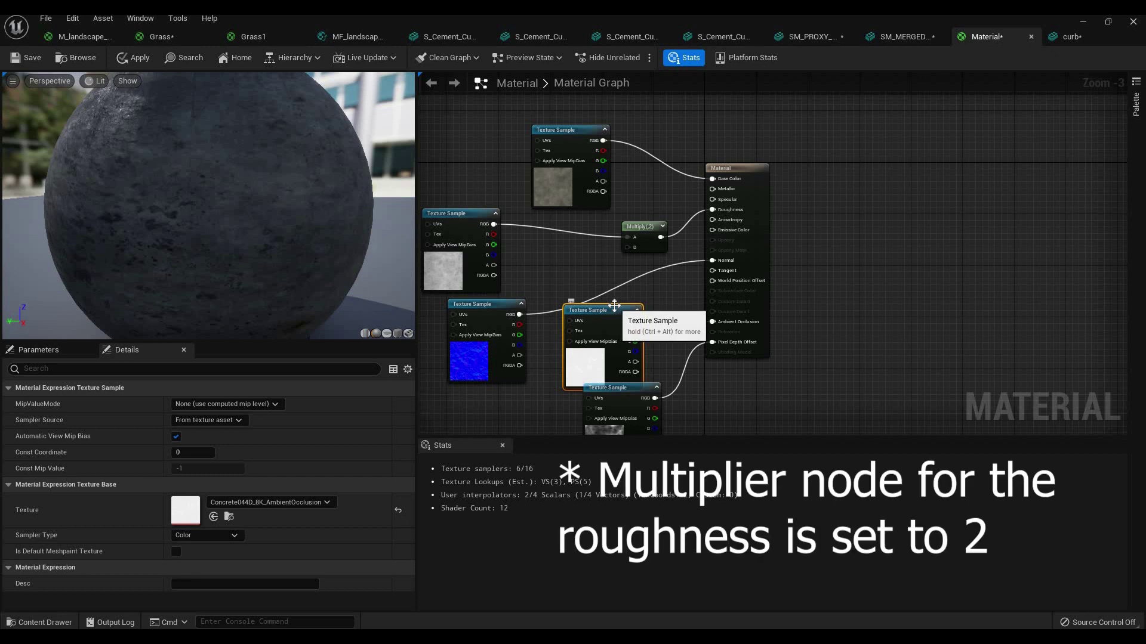
scroll(735, 339, down, 1)
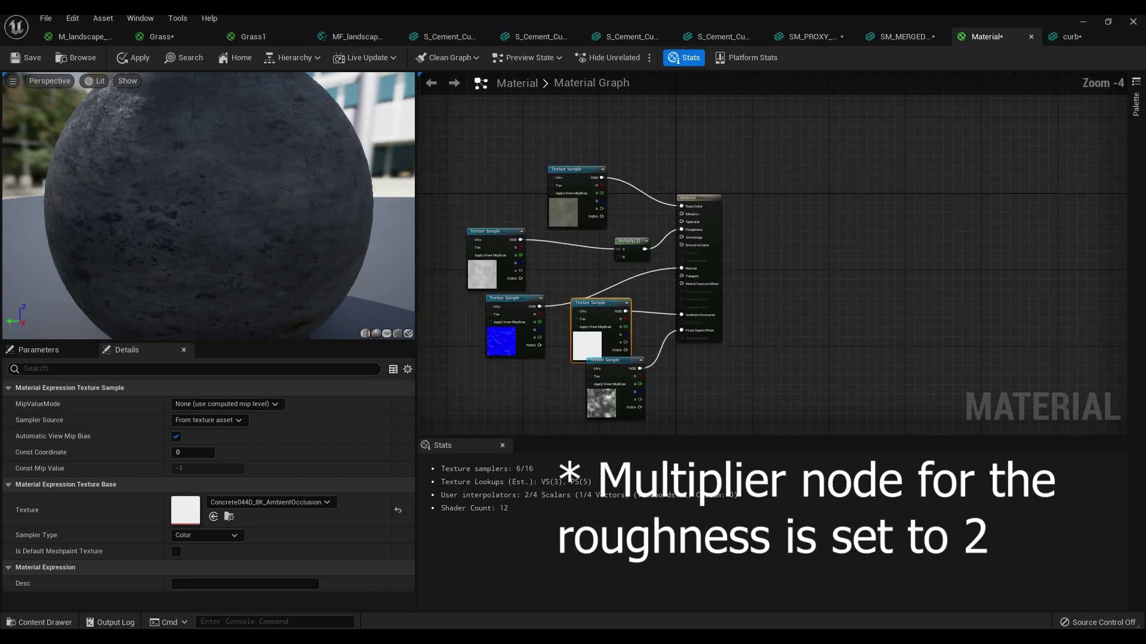
mouse_move(736, 322)
right_down()
mouse_move(711, 240)
mouse_move(706, 318)
right_up()
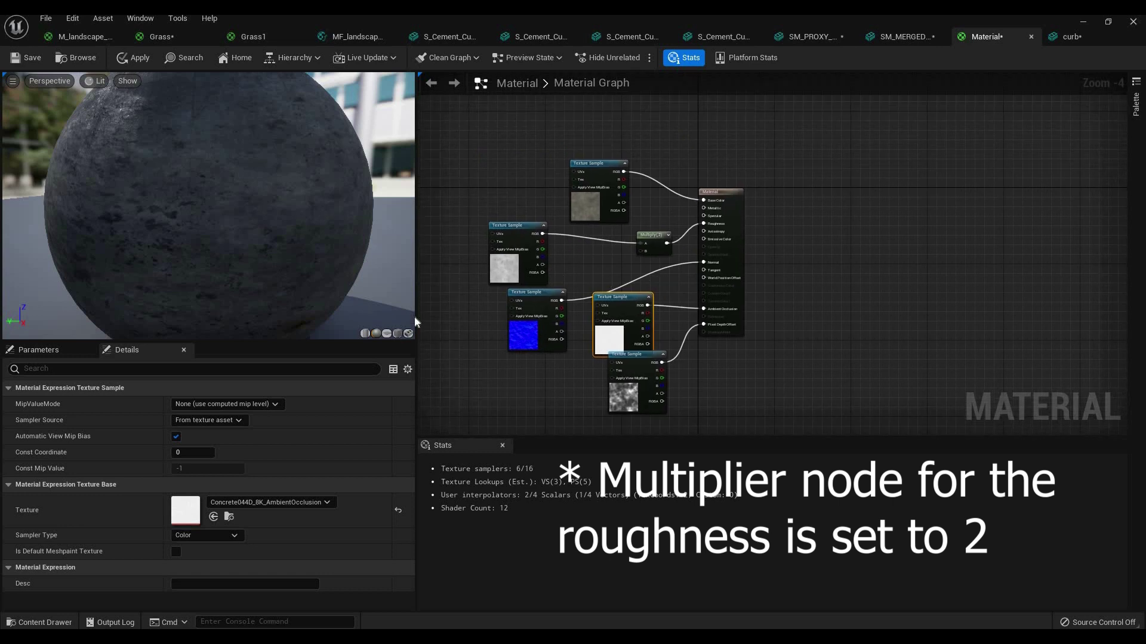
Step: Save the material and return to the level view over the grassy slope
click(27, 60)
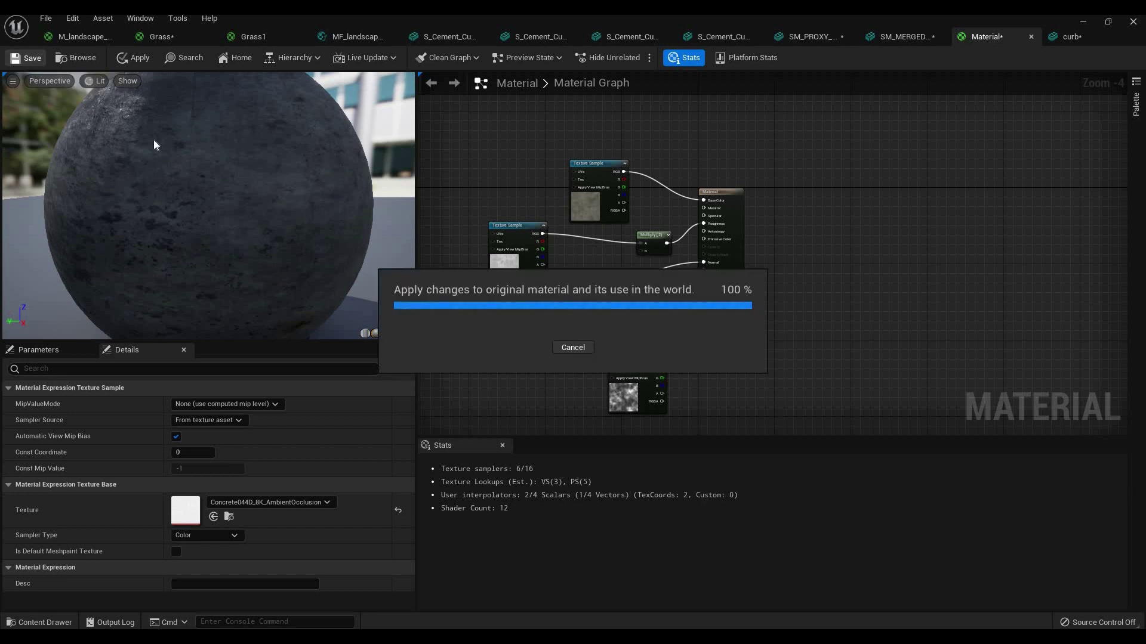
click(1087, 23)
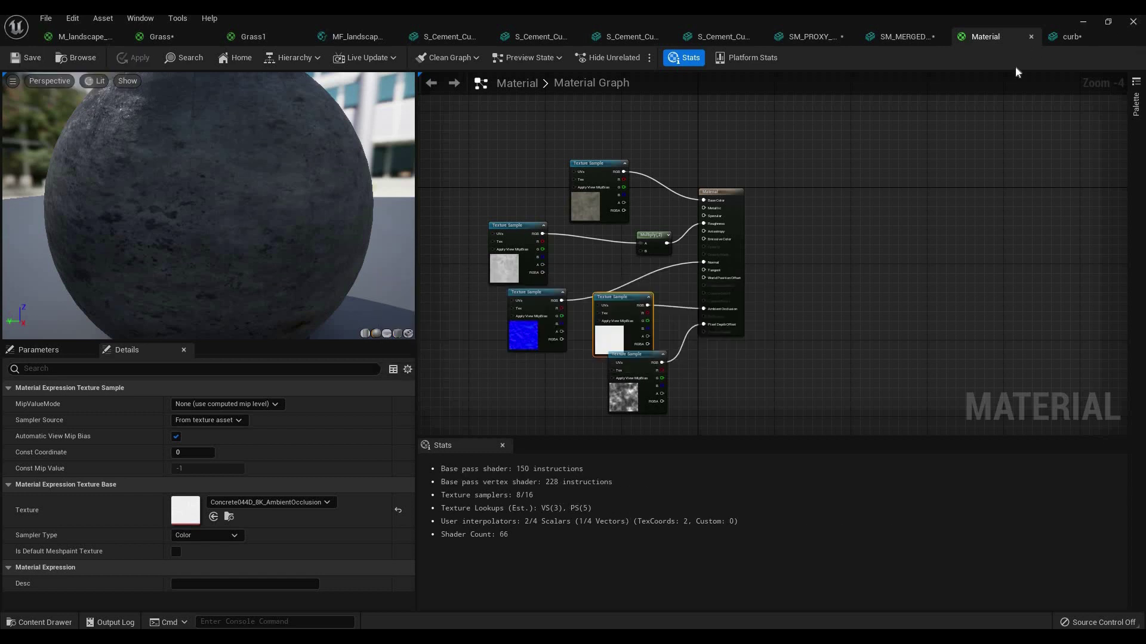
right_drag(515, 358, 515, 350)
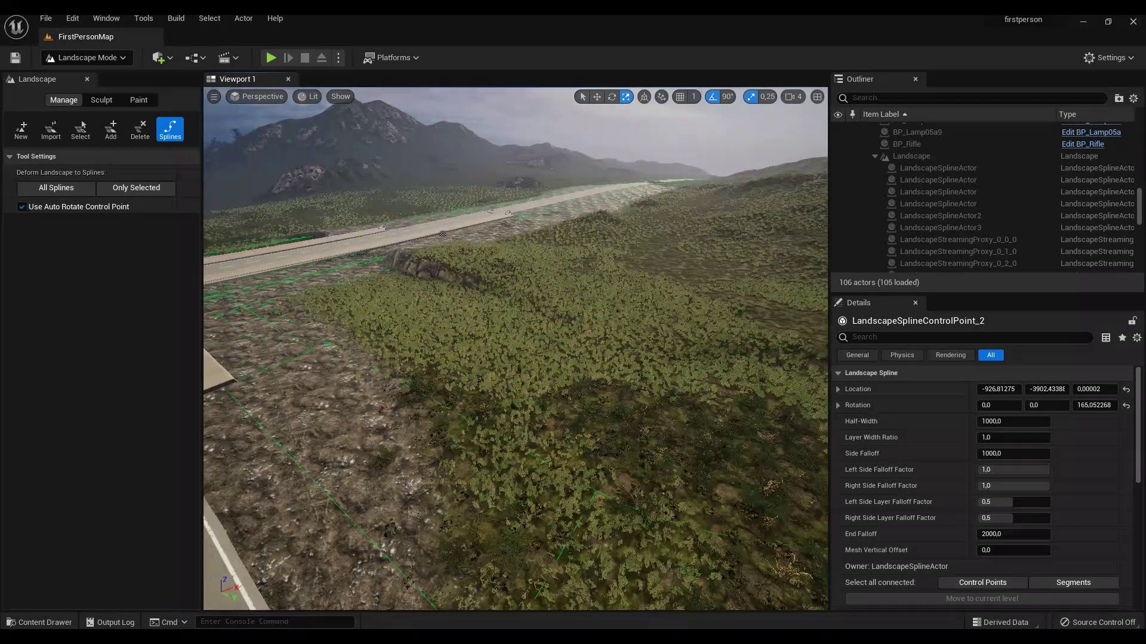
Step: Place the curb mesh on the grassy slope and raise it above the ground in Select Mode
click(46, 623)
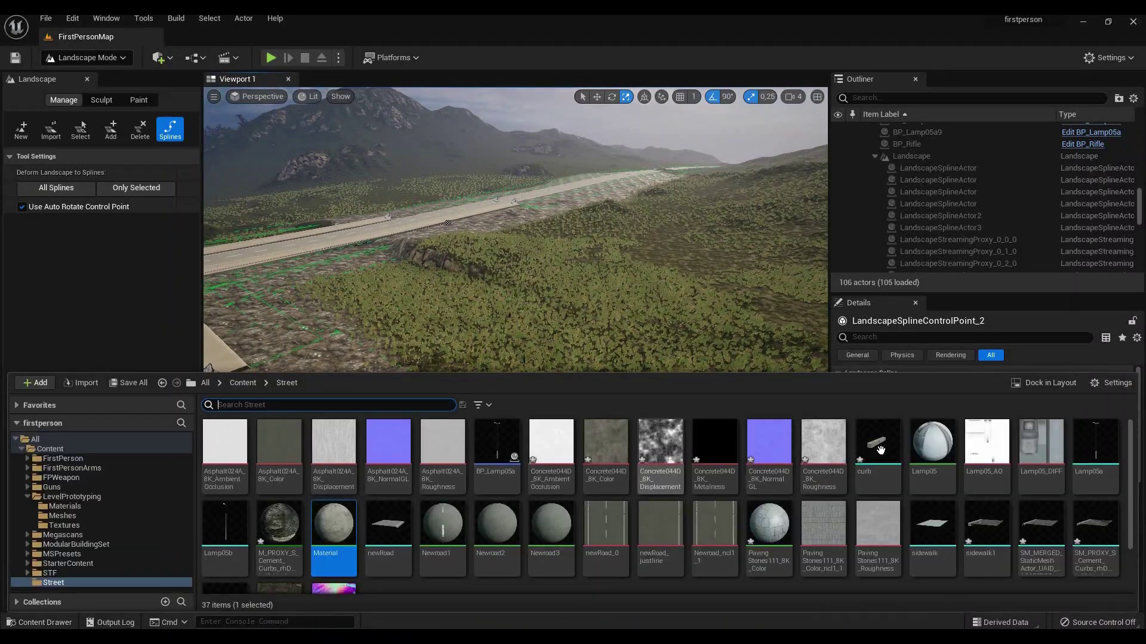
drag(878, 443, 499, 353)
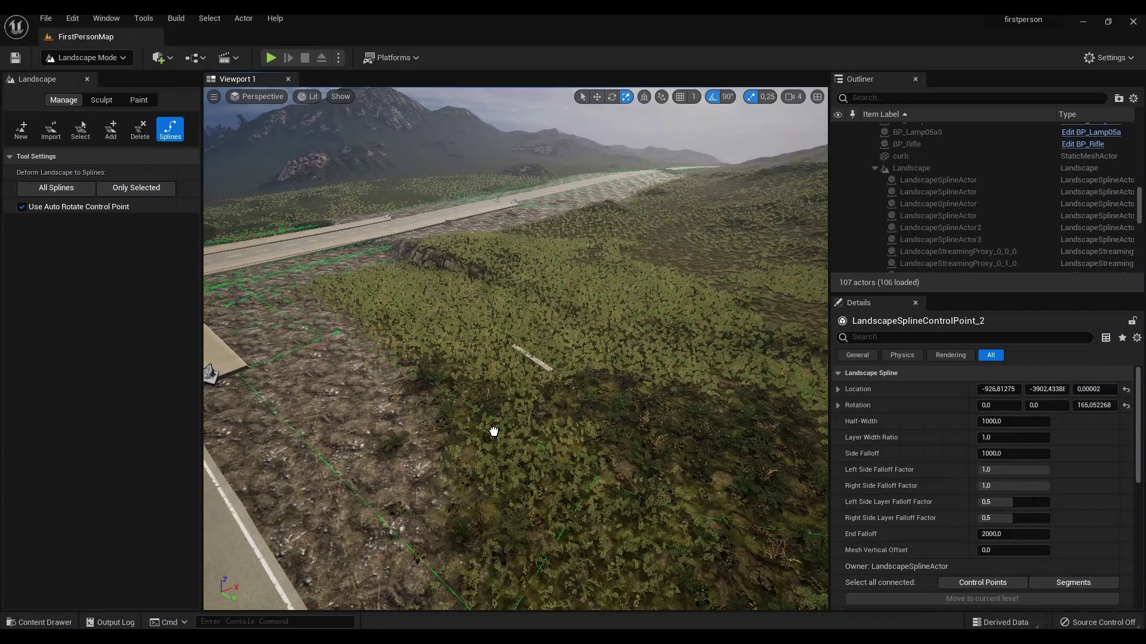
key(Escape)
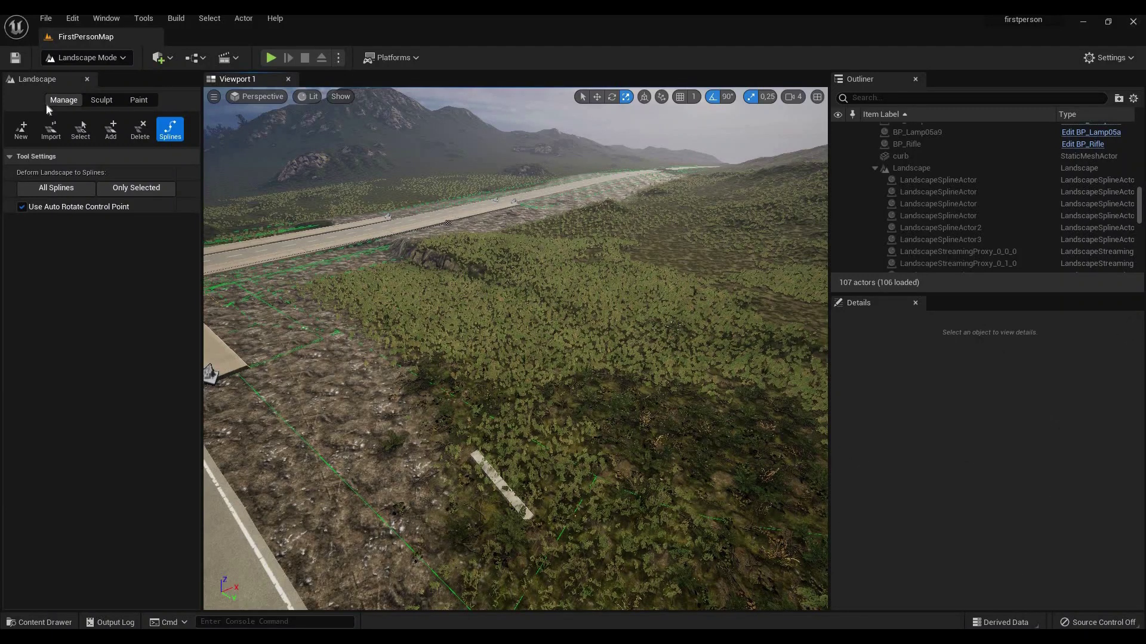
click(84, 57)
click(86, 77)
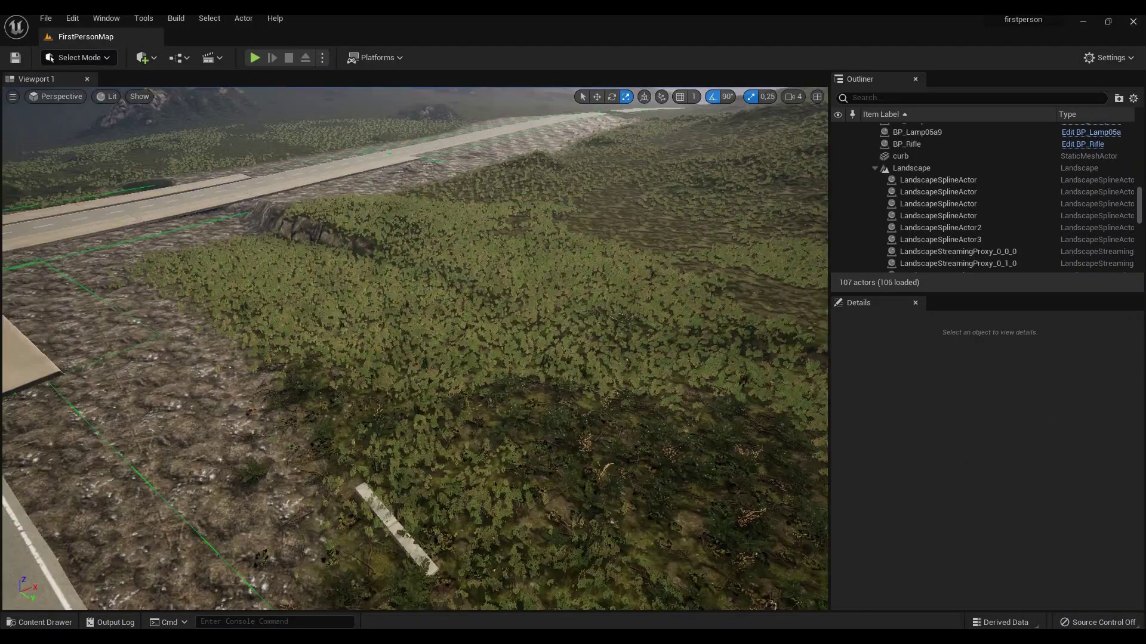
click(393, 528)
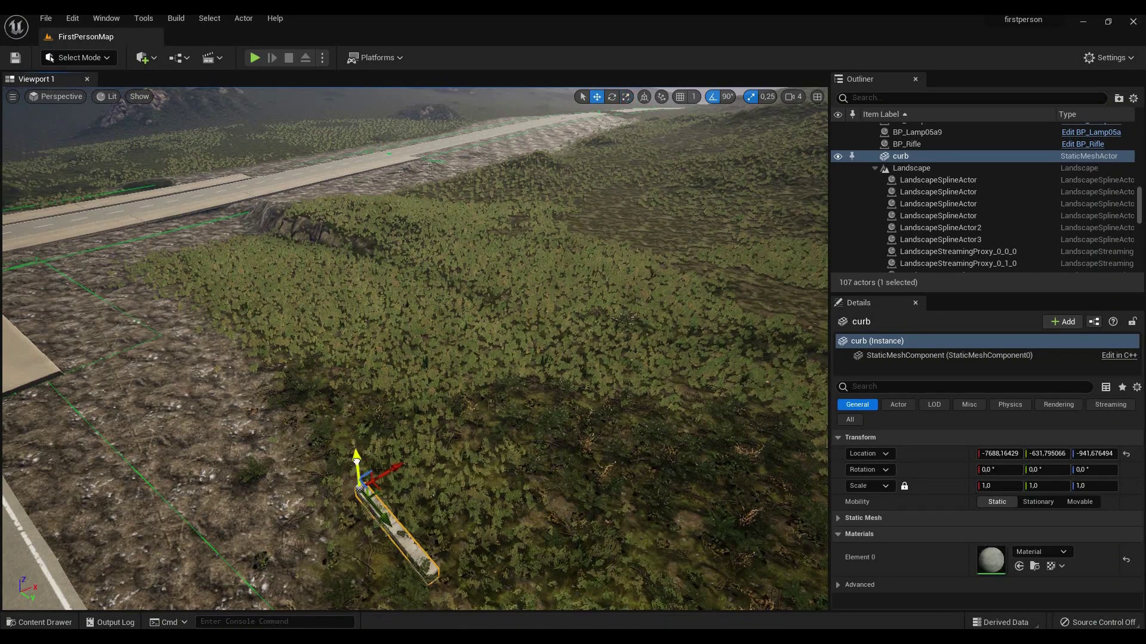
drag(356, 458, 356, 407)
scroll(411, 447, up, 3)
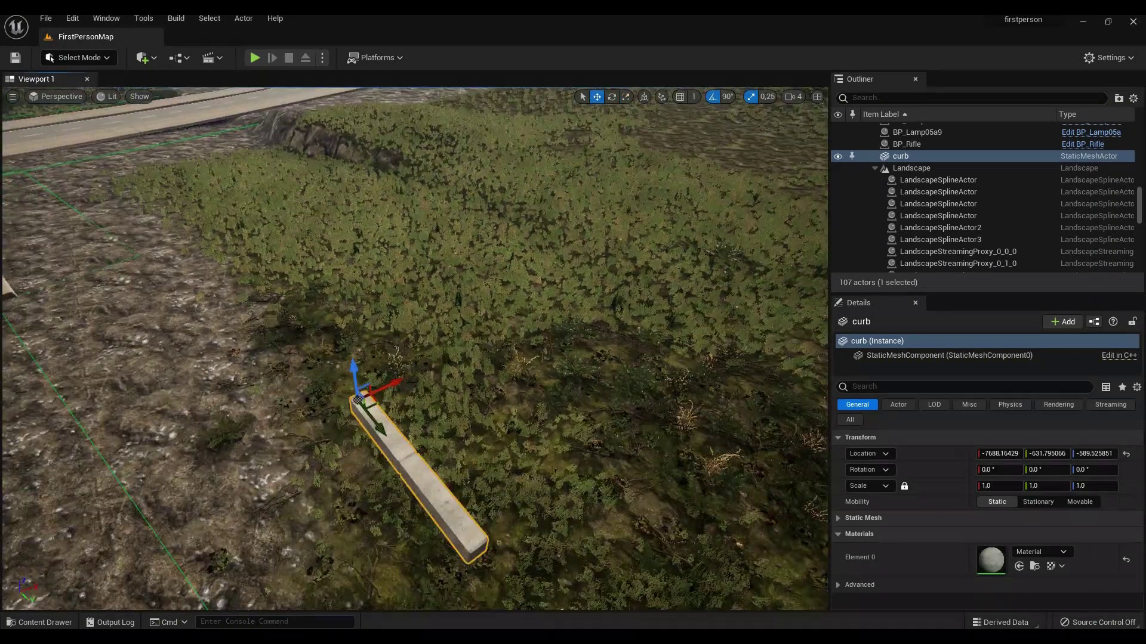
right_drag(413, 358, 502, 340)
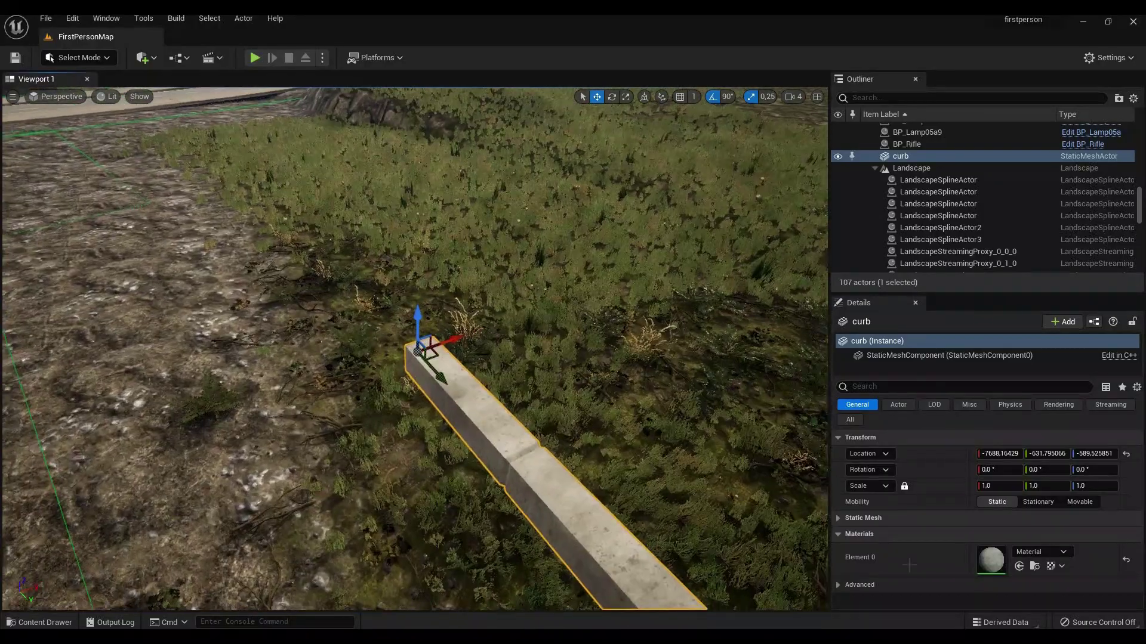
Step: Scale the curb to 2 on every axis with scale lock on
click(987, 485)
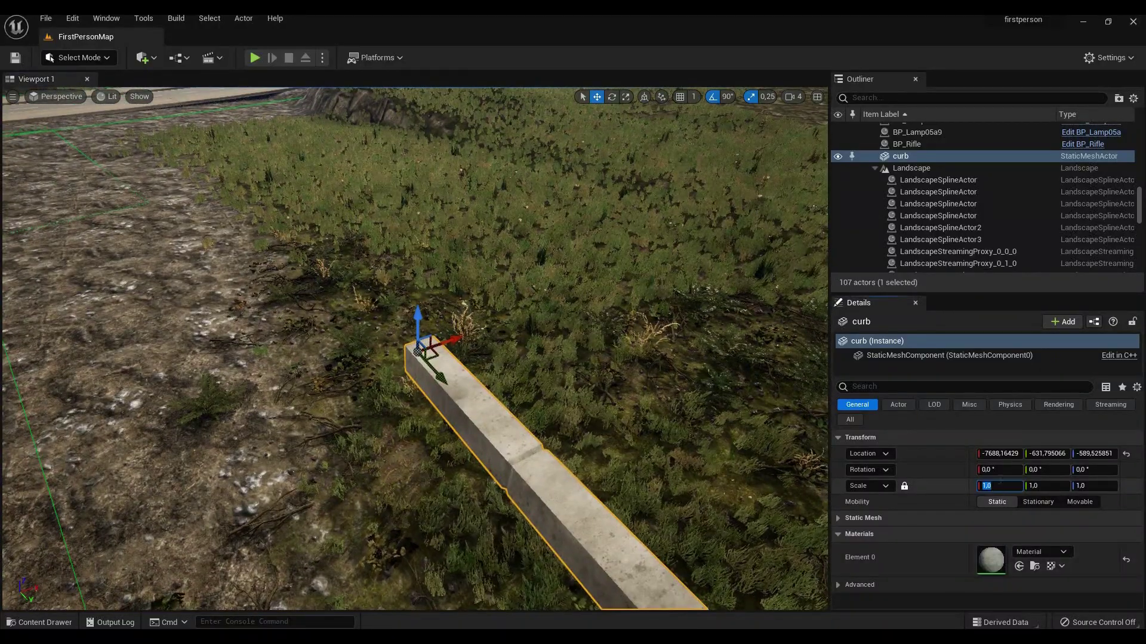
text(2)
key(Return)
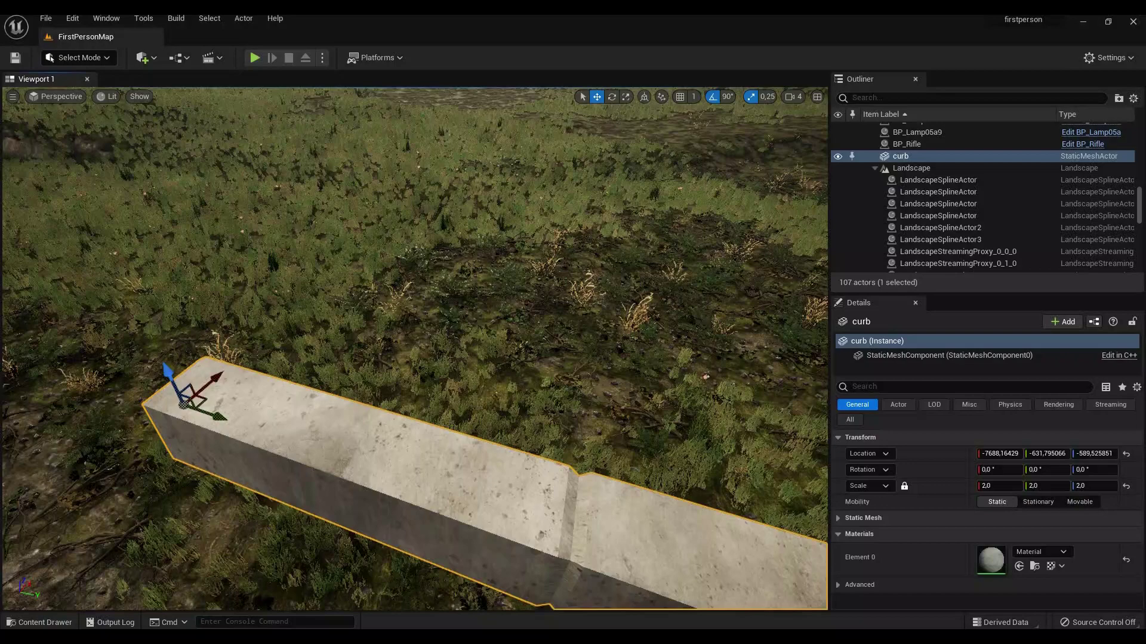
right_drag(412, 359, 465, 376)
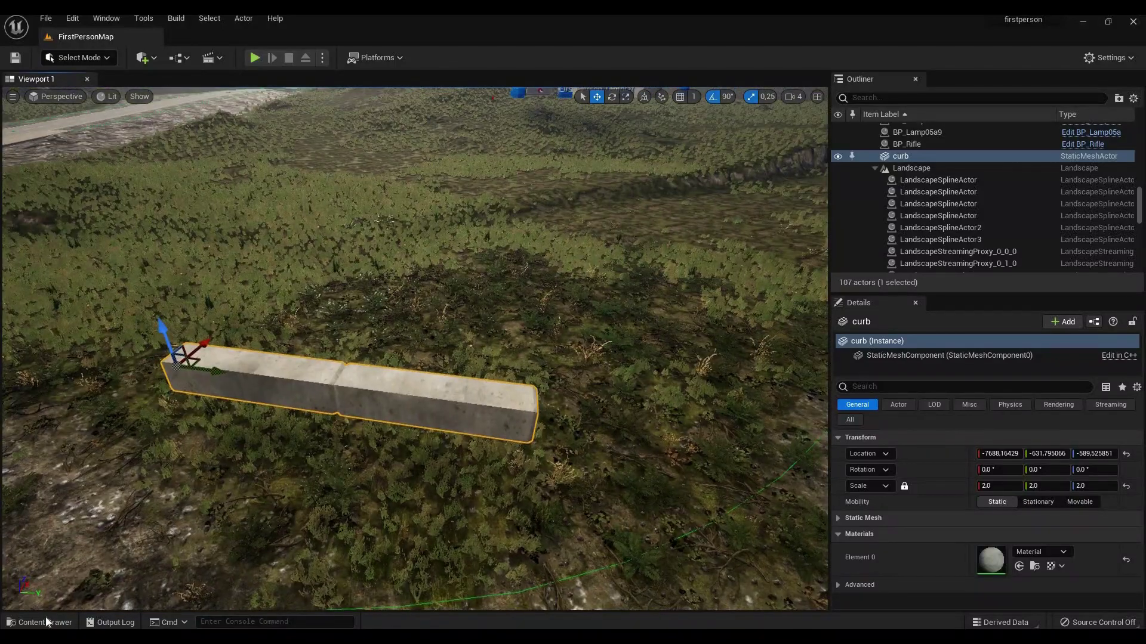
Step: Place a subdivided plane from the Street folder onto the curb and select it
click(46, 622)
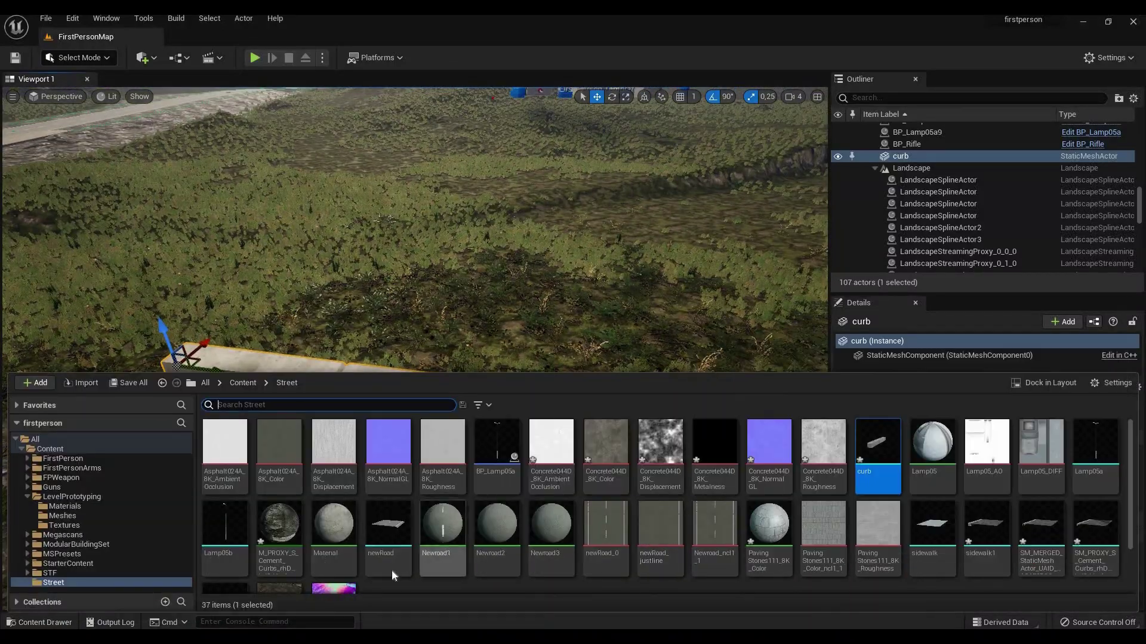
scroll(391, 575, down, 1)
drag(246, 495, 422, 370)
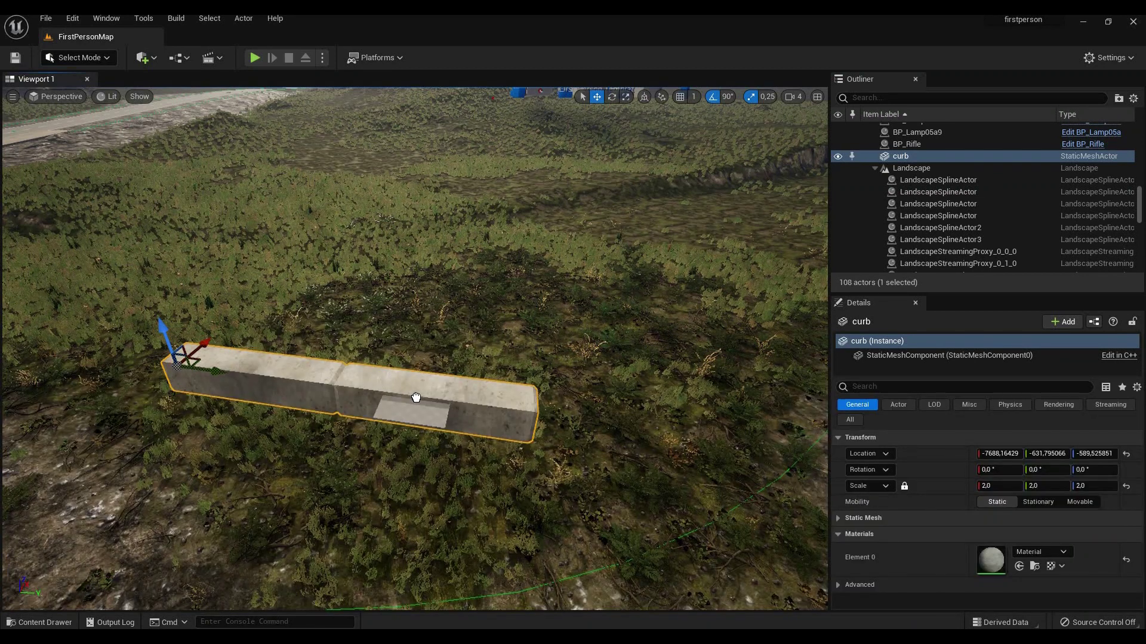
click(434, 389)
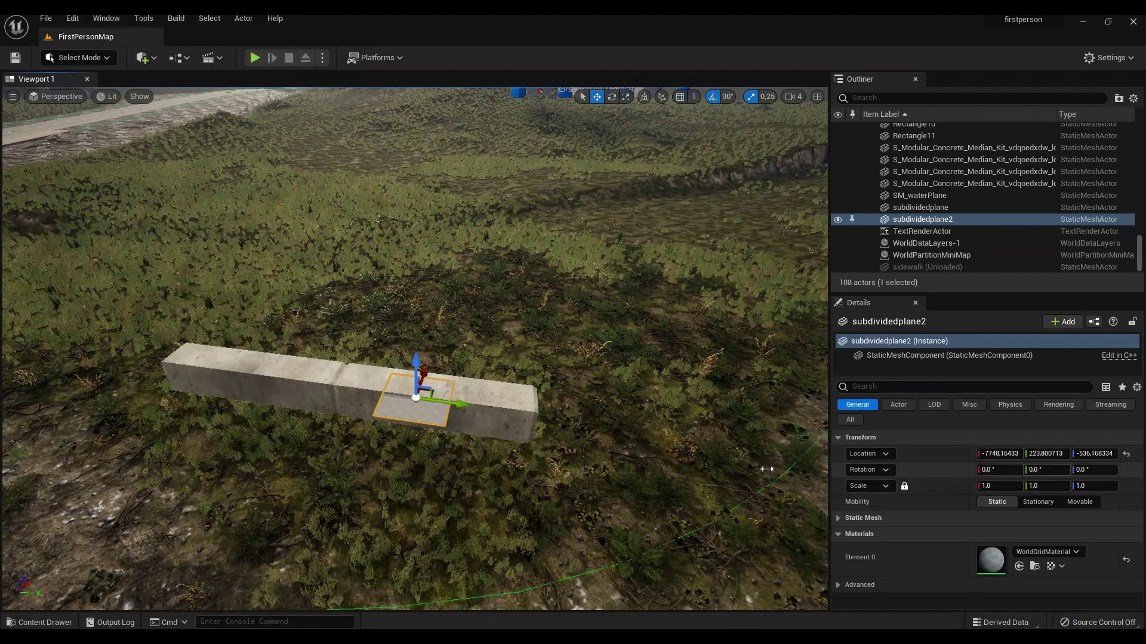
Step: Set the plane's locked Scale to 3, then to 6 on all axes
click(391, 404)
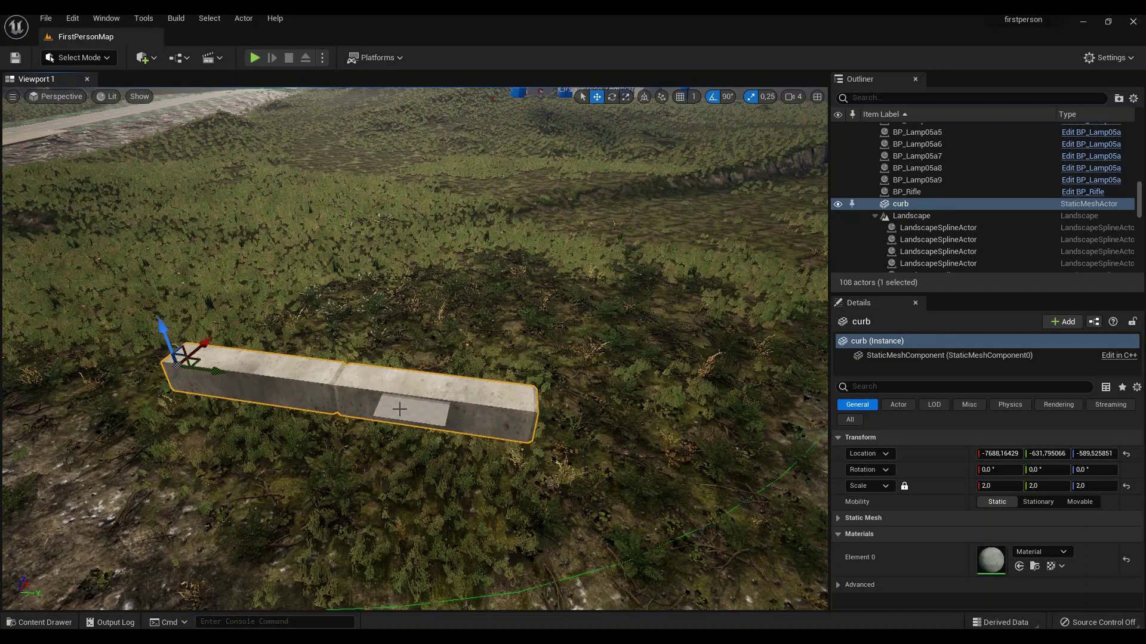
click(398, 409)
click(998, 486)
text(3)
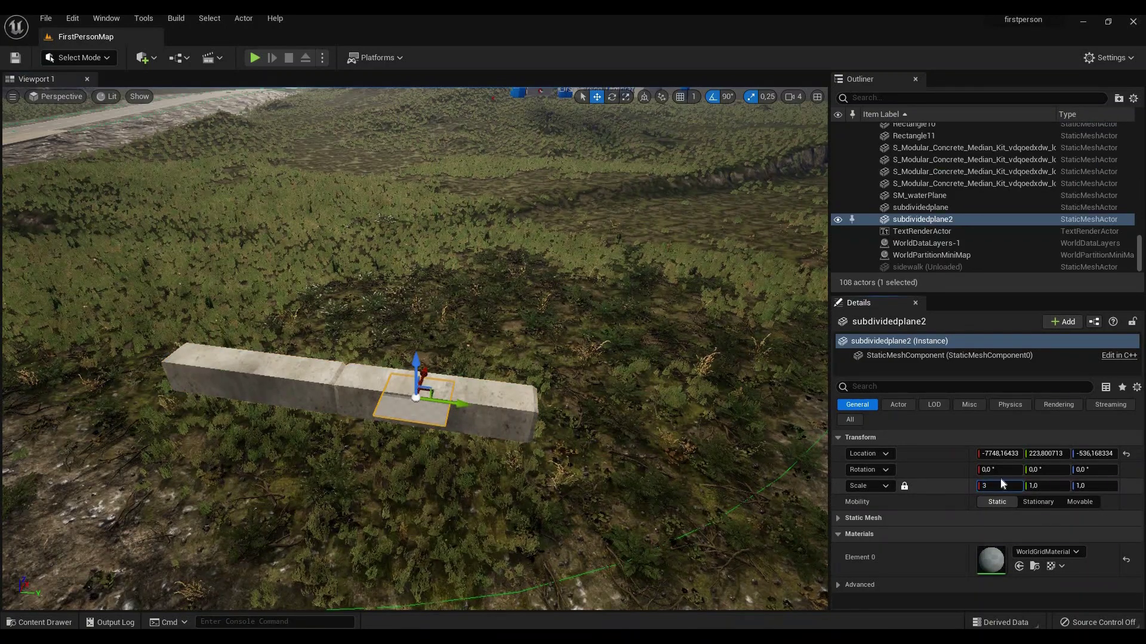
key(Return)
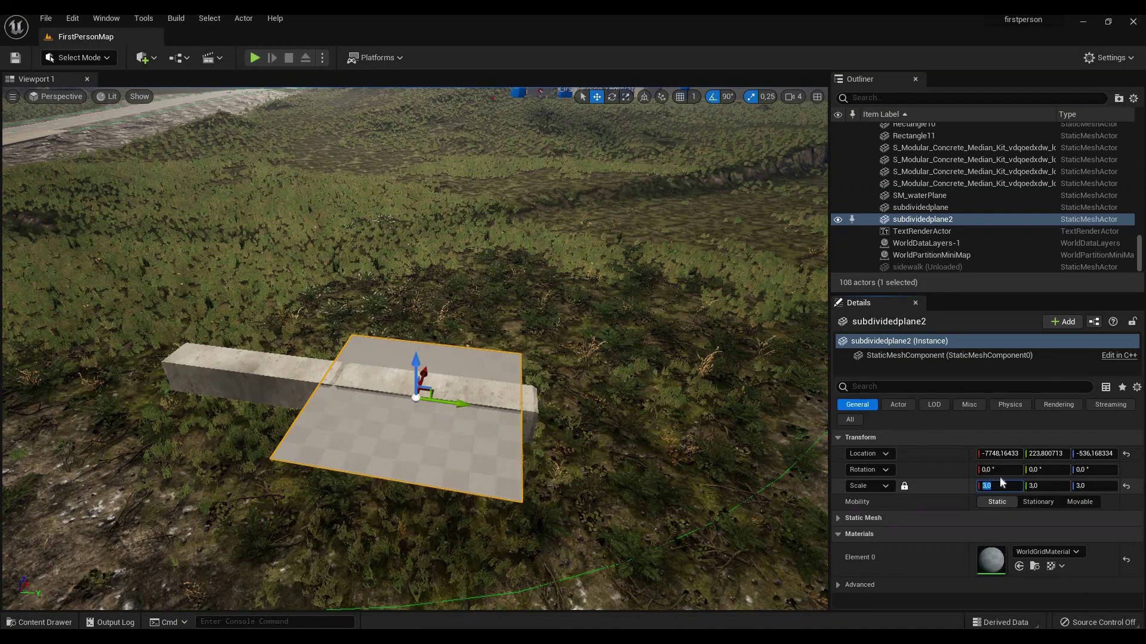
text(6)
key(Return)
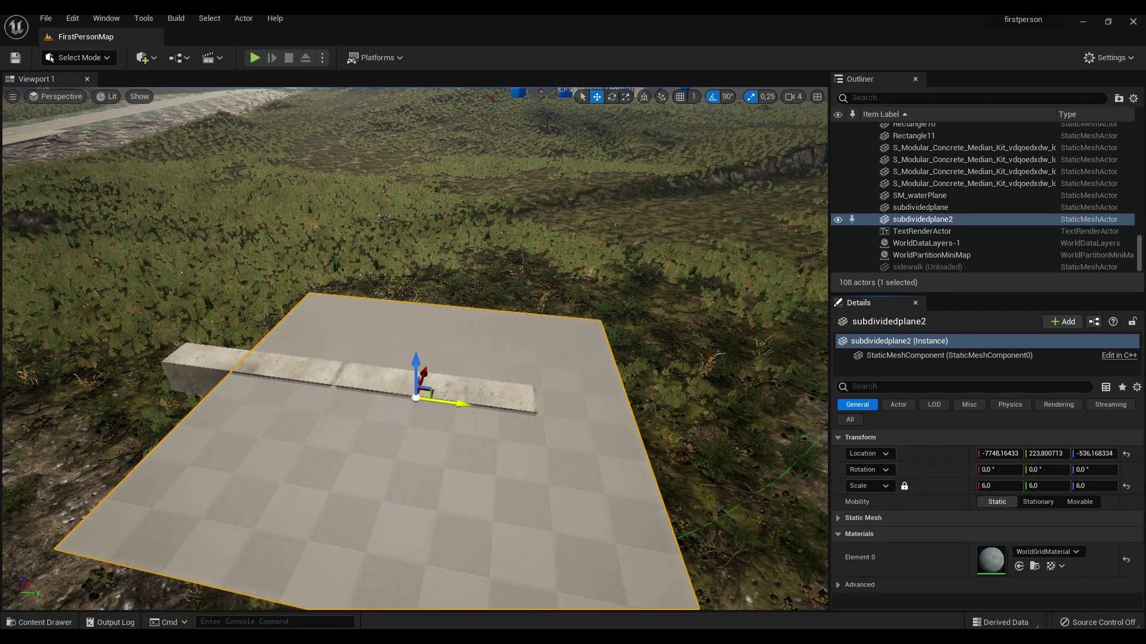
Step: Slide the plane sideways over the curb and inspect its edge against the curb from below
drag(452, 402, 357, 392)
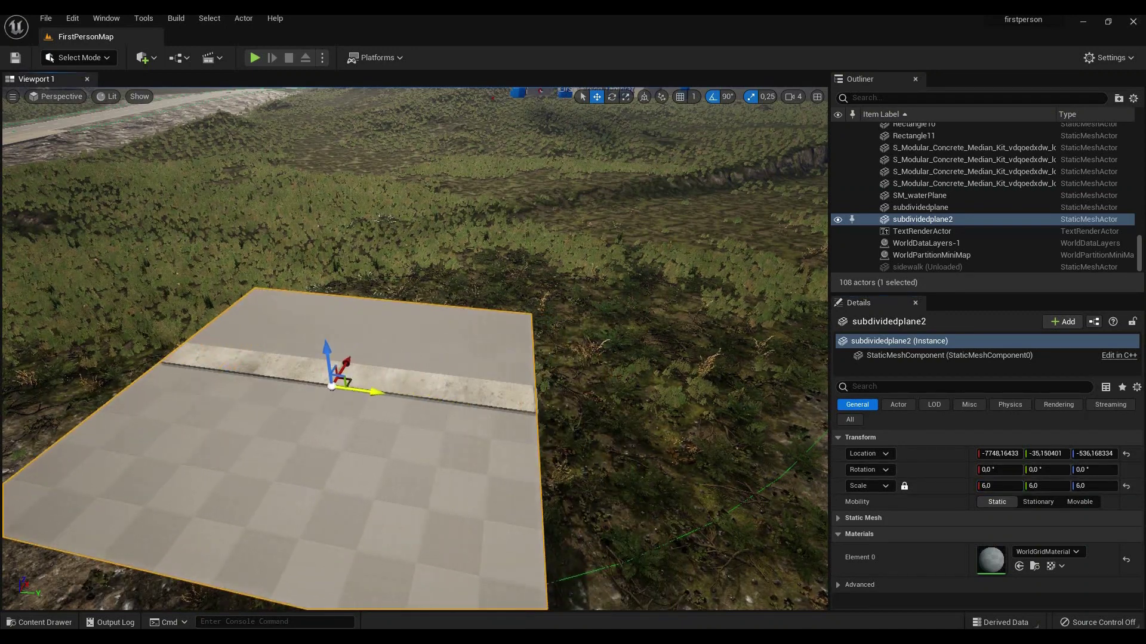
right_drag(412, 359, 412, 269)
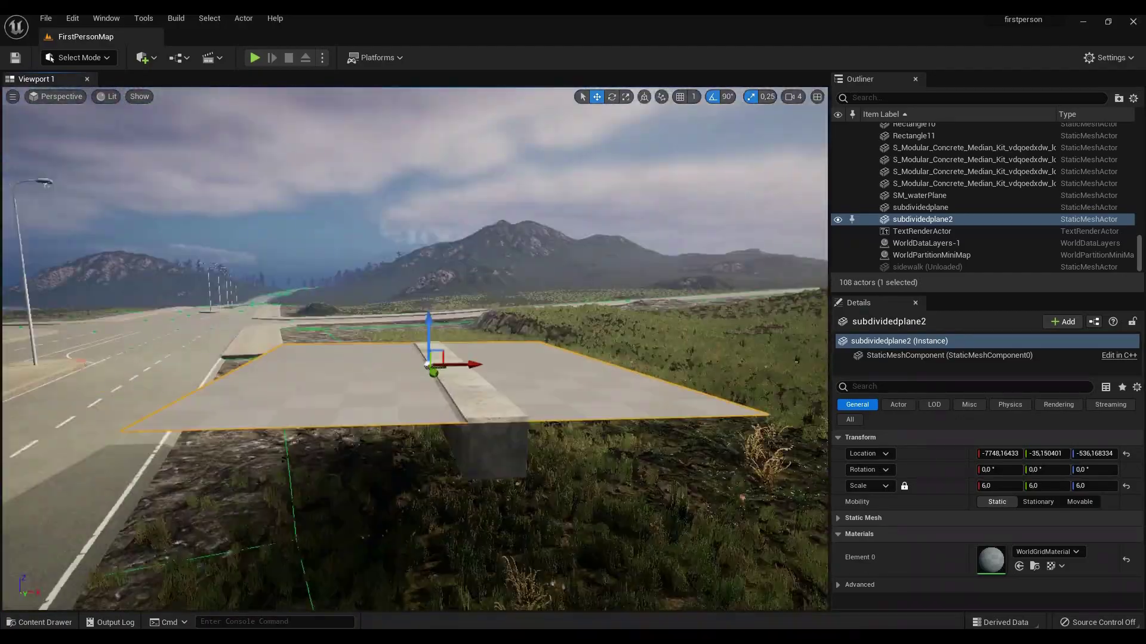
right_drag(411, 359, 412, 268)
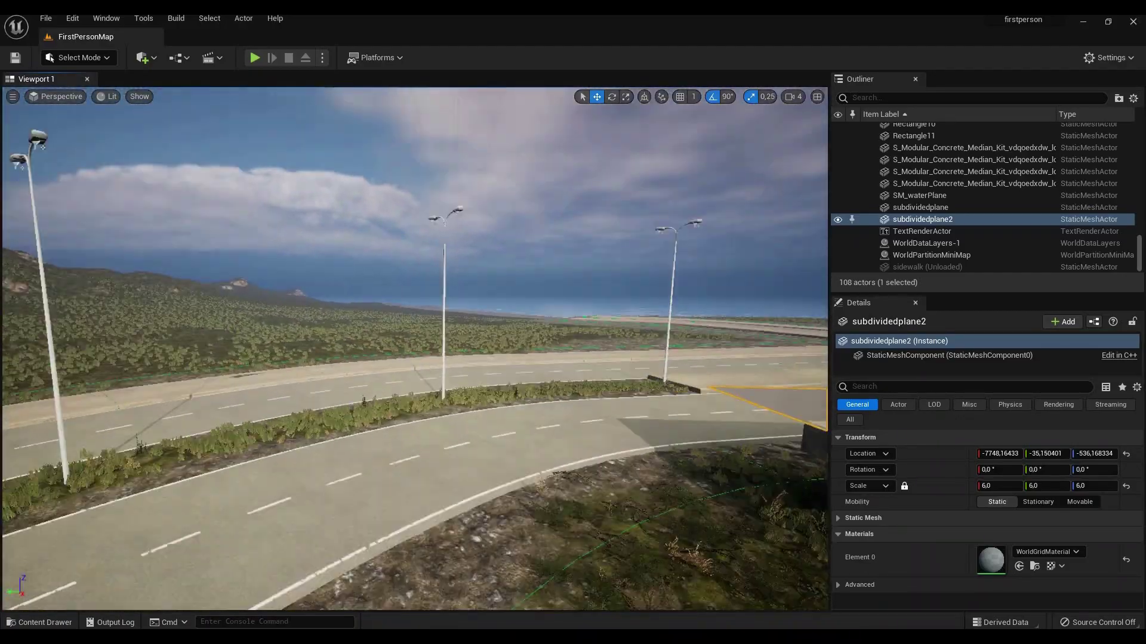
right_drag(413, 359, 448, 314)
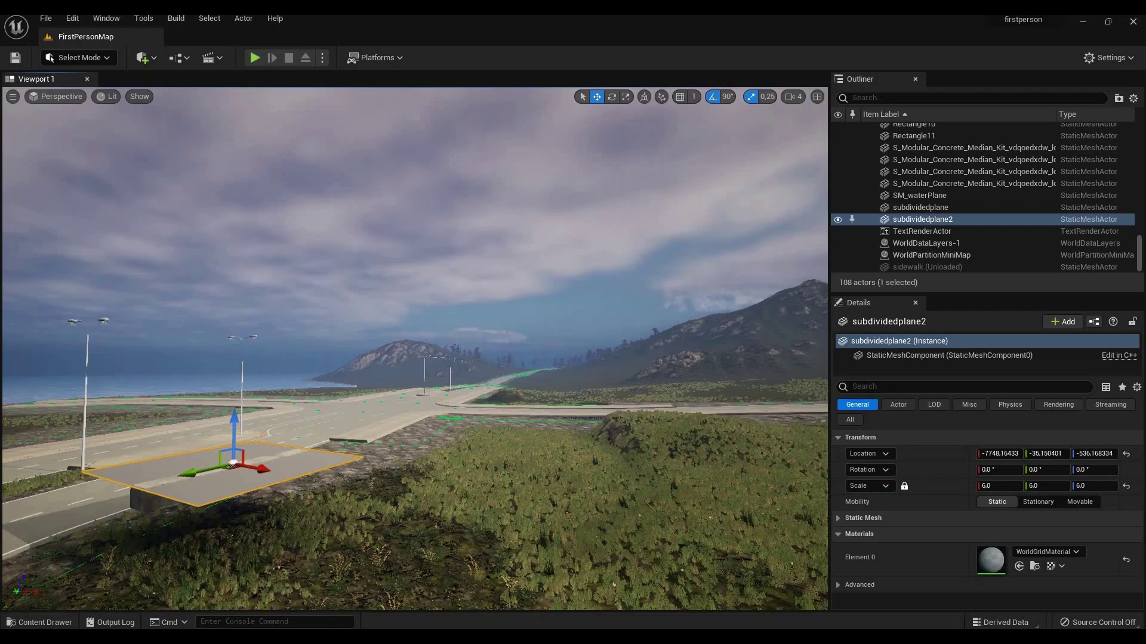
right_drag(412, 358, 448, 313)
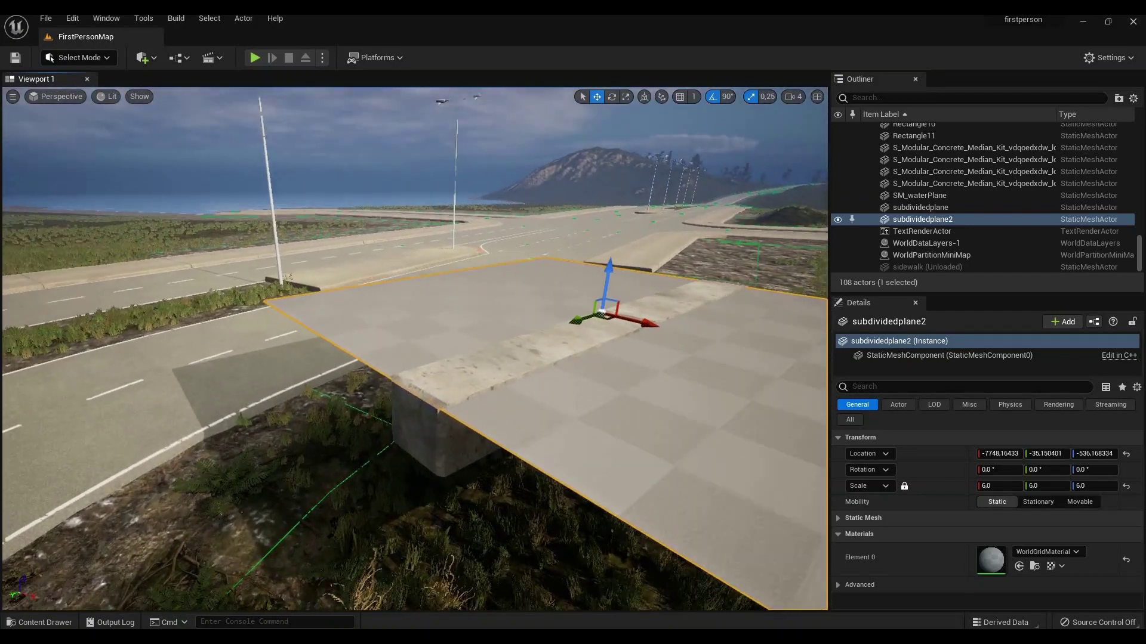
right_drag(412, 358, 412, 269)
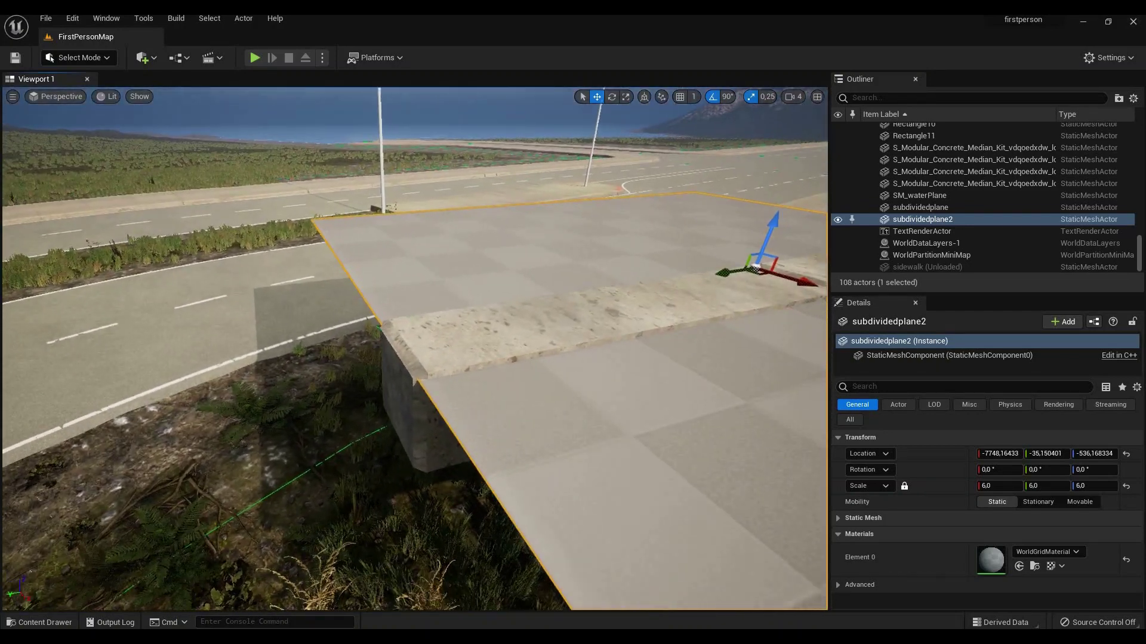
right_drag(447, 358, 481, 370)
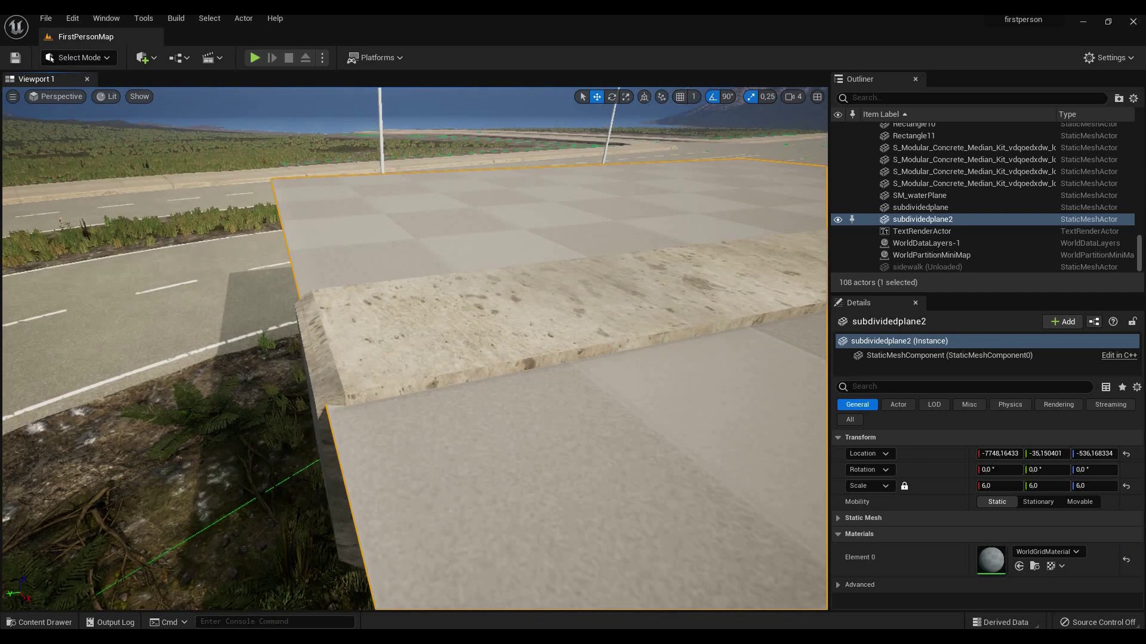
right_drag(627, 269, 737, 251)
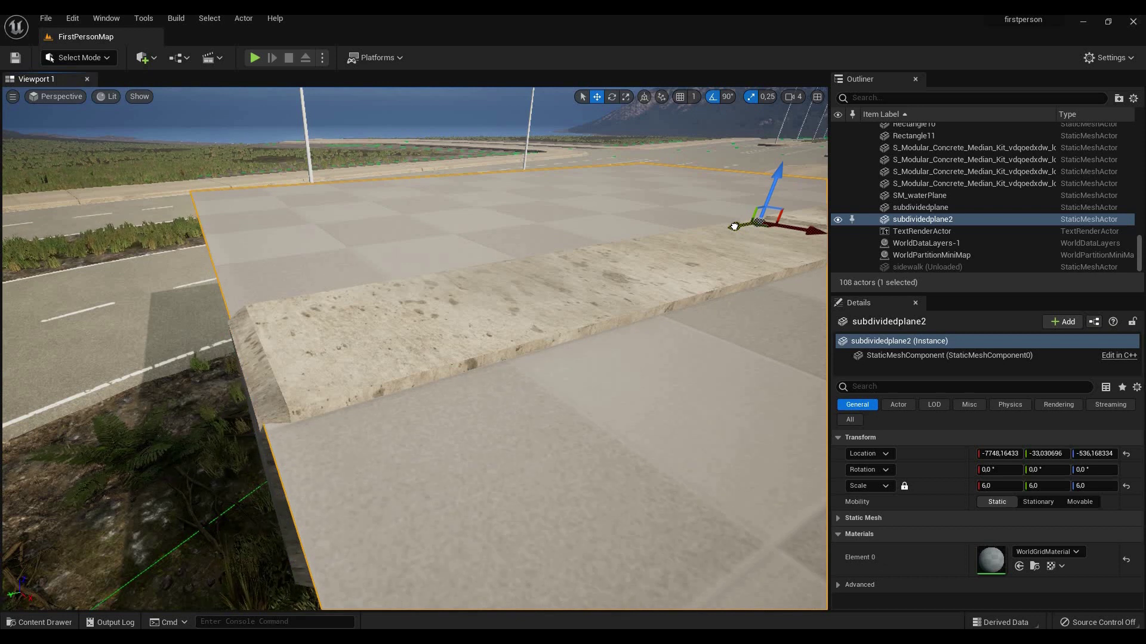
right_drag(448, 358, 573, 322)
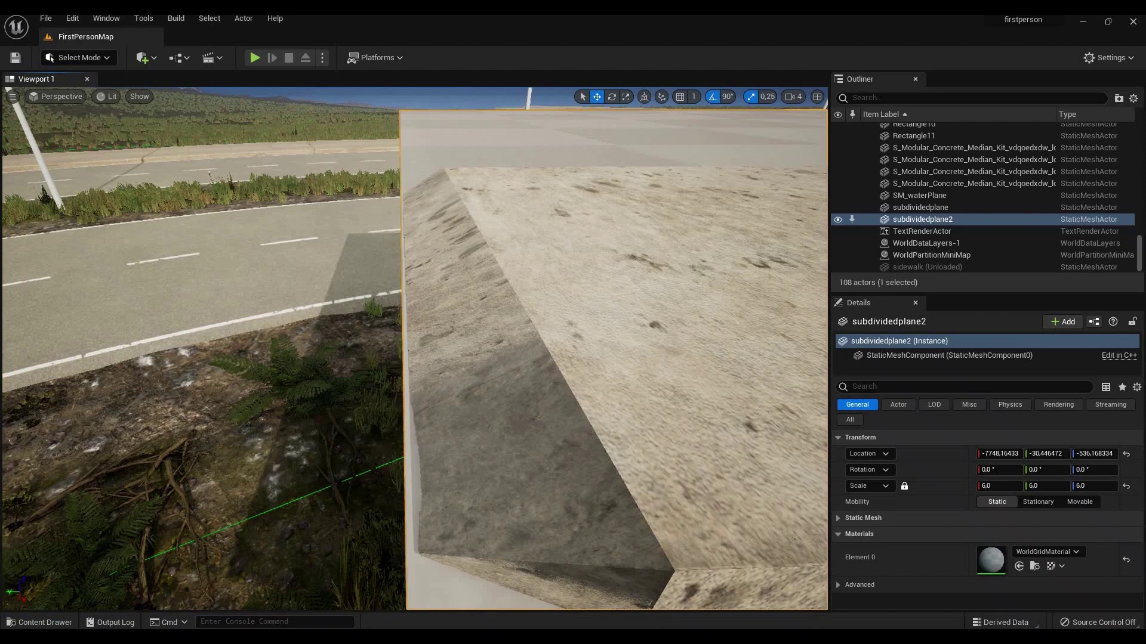
right_drag(449, 358, 377, 269)
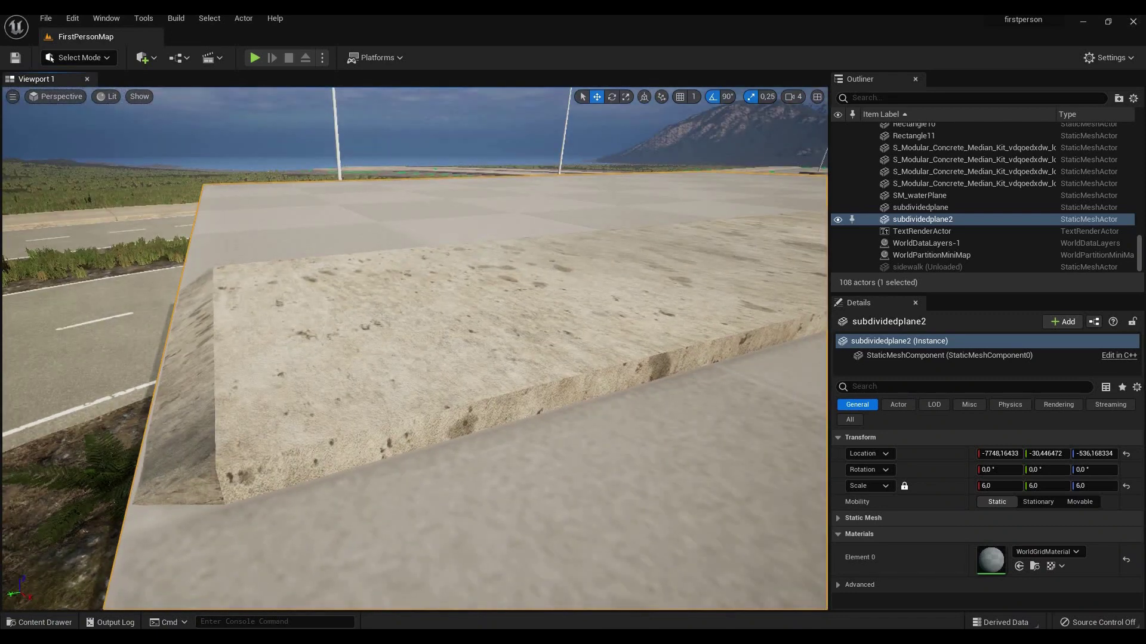
mouse_move(448, 358)
right_down()
mouse_move(358, 376)
mouse_move(358, 340)
mouse_move(340, 323)
right_up()
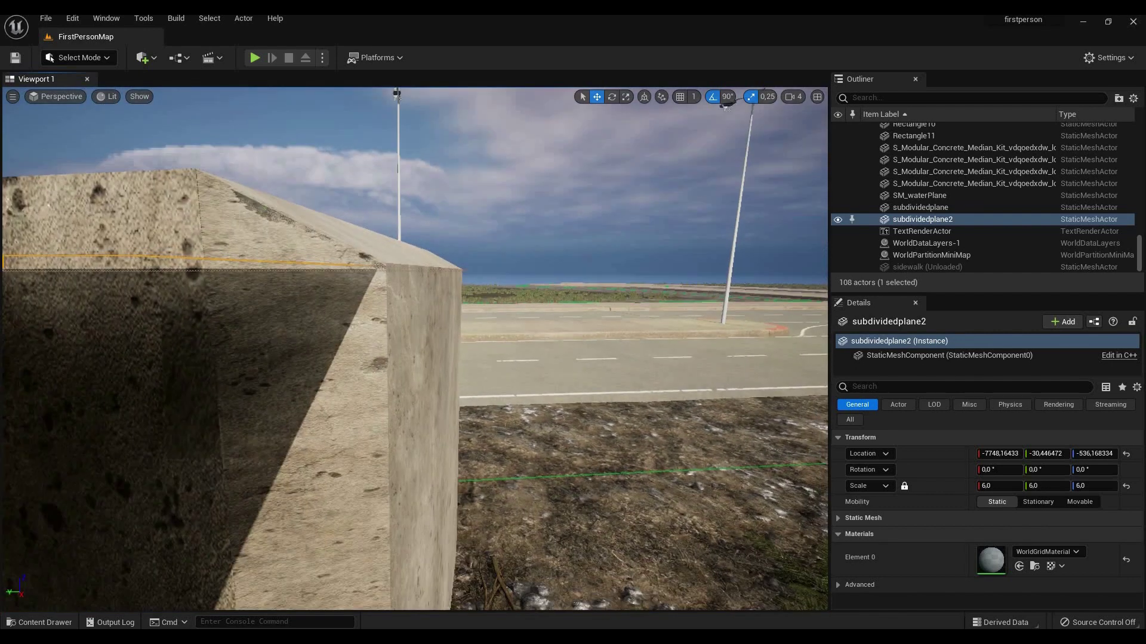
right_drag(413, 359, 358, 323)
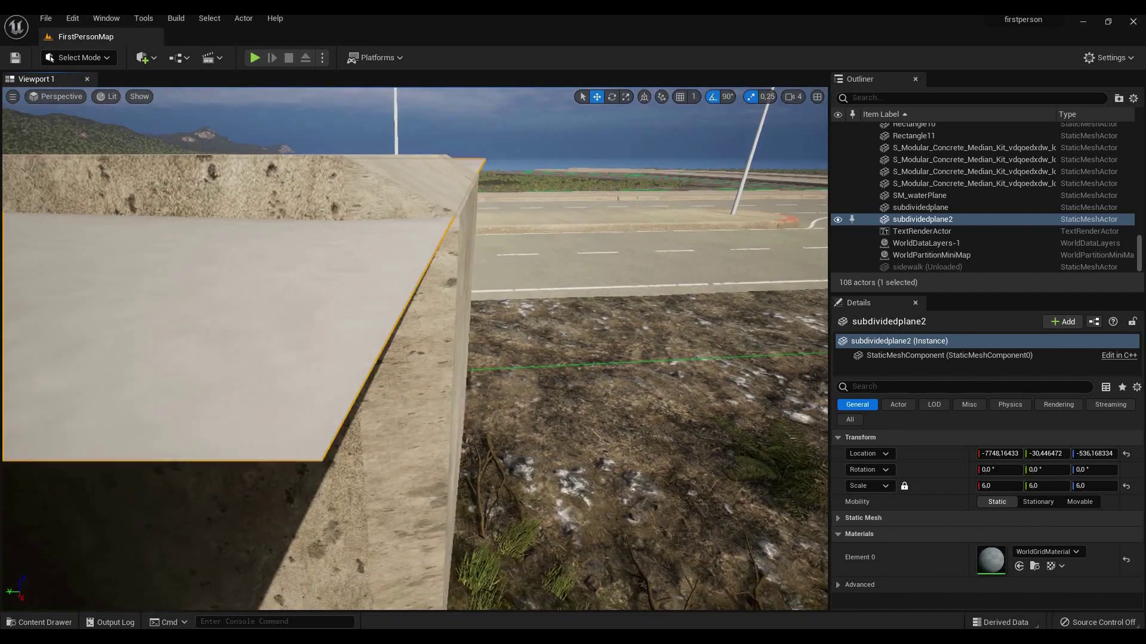
mouse_move(413, 359)
right_down()
mouse_move(377, 323)
mouse_move(376, 341)
mouse_move(394, 340)
mouse_move(412, 376)
right_up()
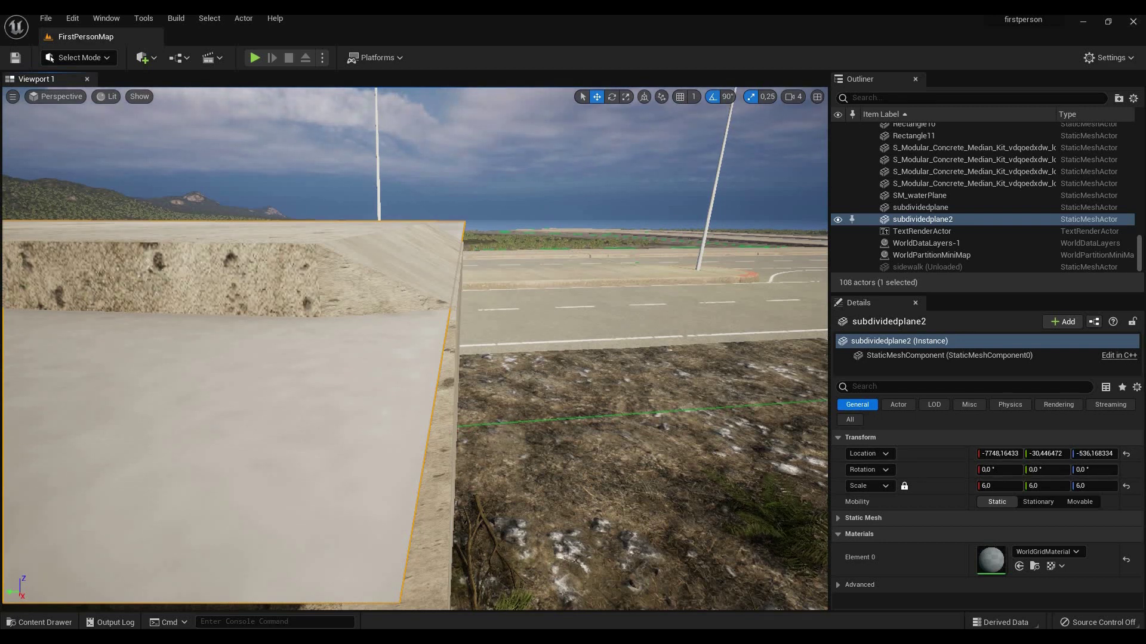
right_drag(412, 359, 143, 231)
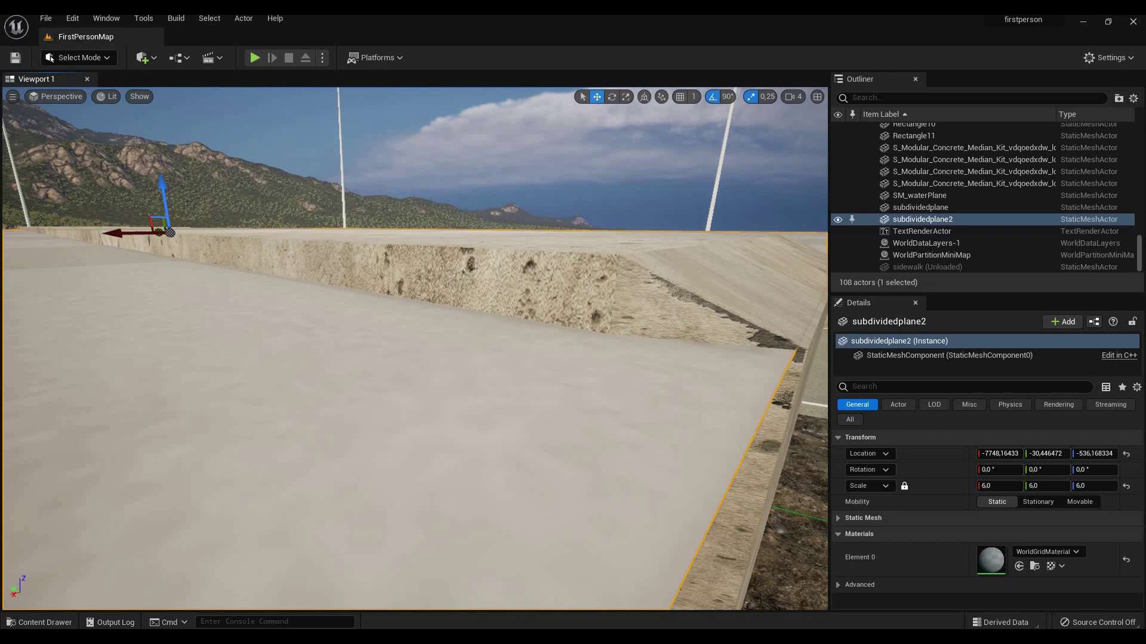
Step: Nudge the plane's Location Y down to about -31 so its edge sits against the curb
drag(166, 231, 157, 229)
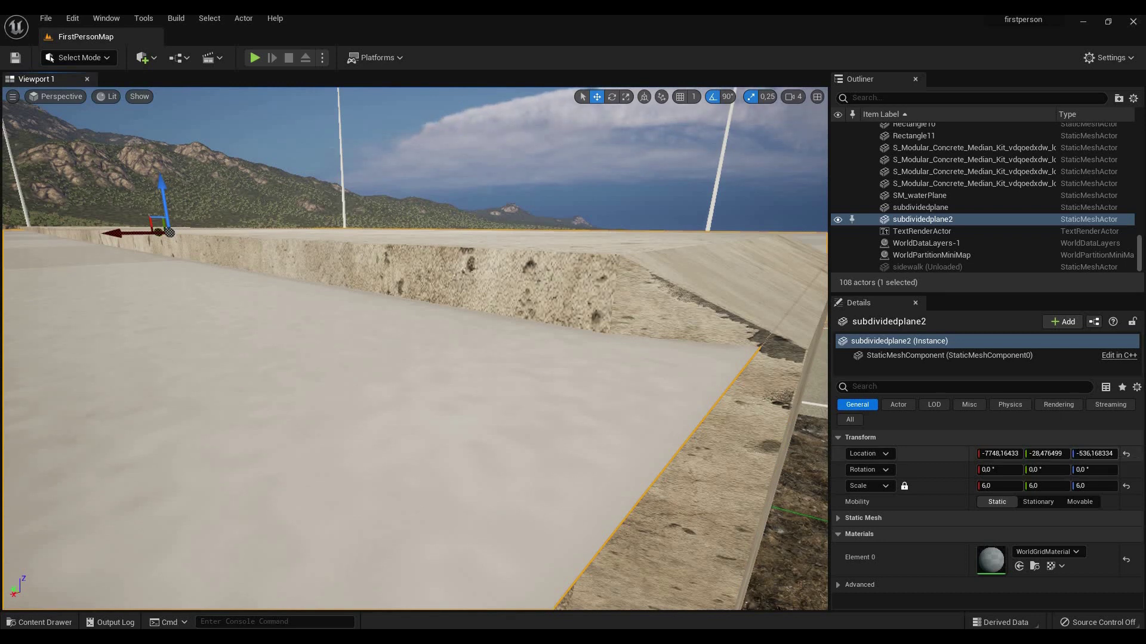
right_drag(411, 358, 269, 340)
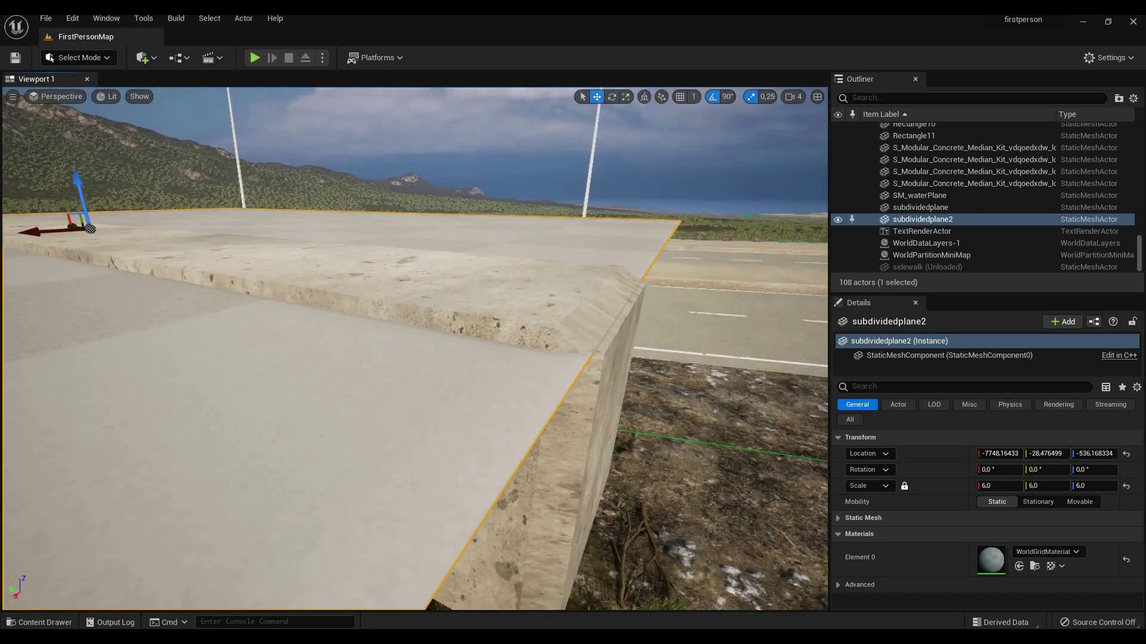
right_drag(412, 358, 376, 430)
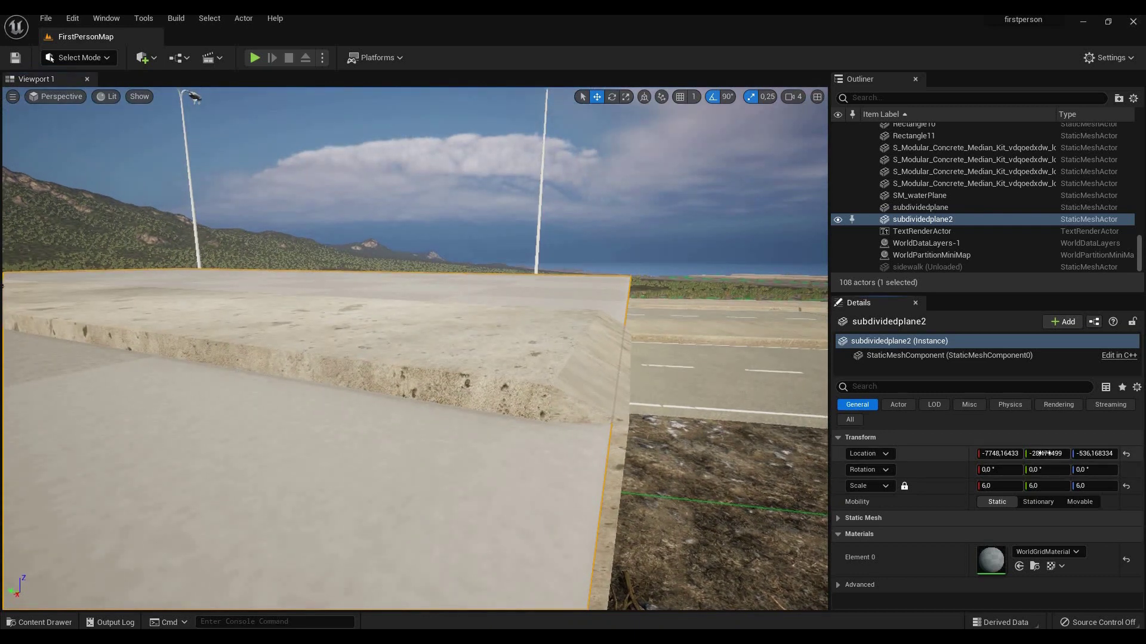
drag(1046, 453, 1031, 454)
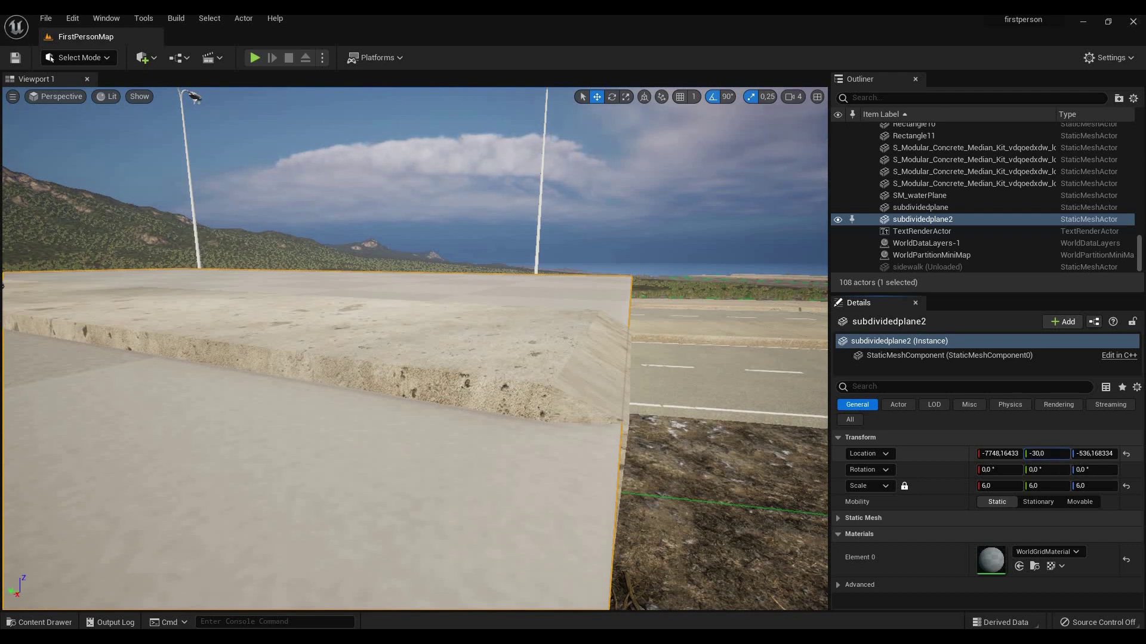
drag(1045, 453, 1038, 453)
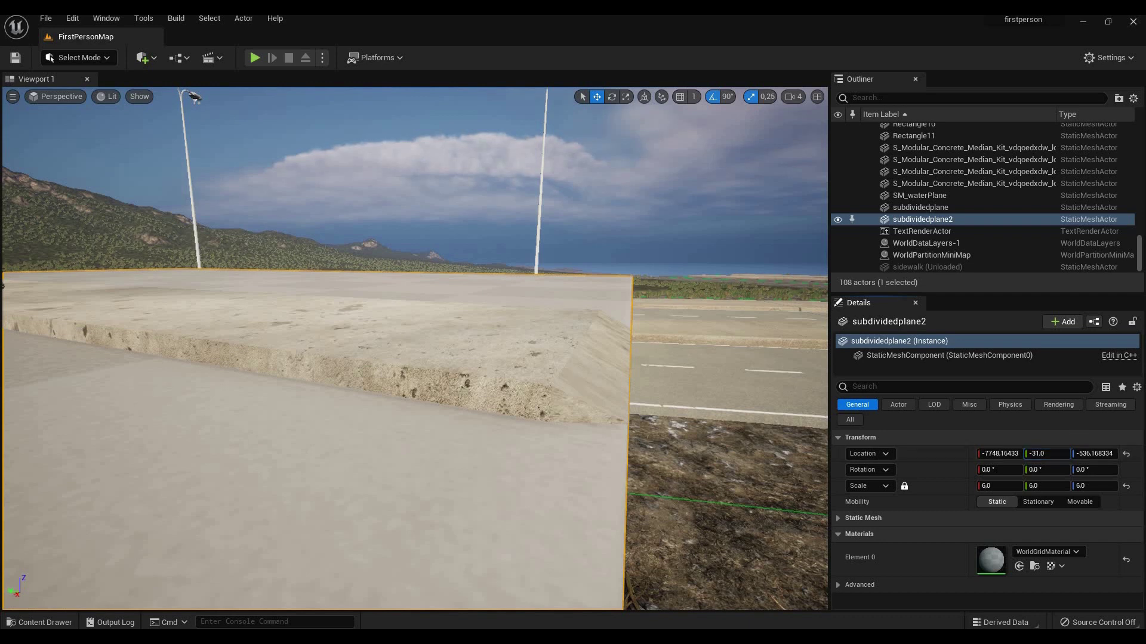
mouse_move(193, 96)
right_down()
mouse_move(412, 269)
mouse_move(412, 358)
mouse_move(412, 225)
mouse_move(412, 313)
mouse_move(411, 269)
mouse_move(412, 305)
mouse_move(438, 312)
right_up()
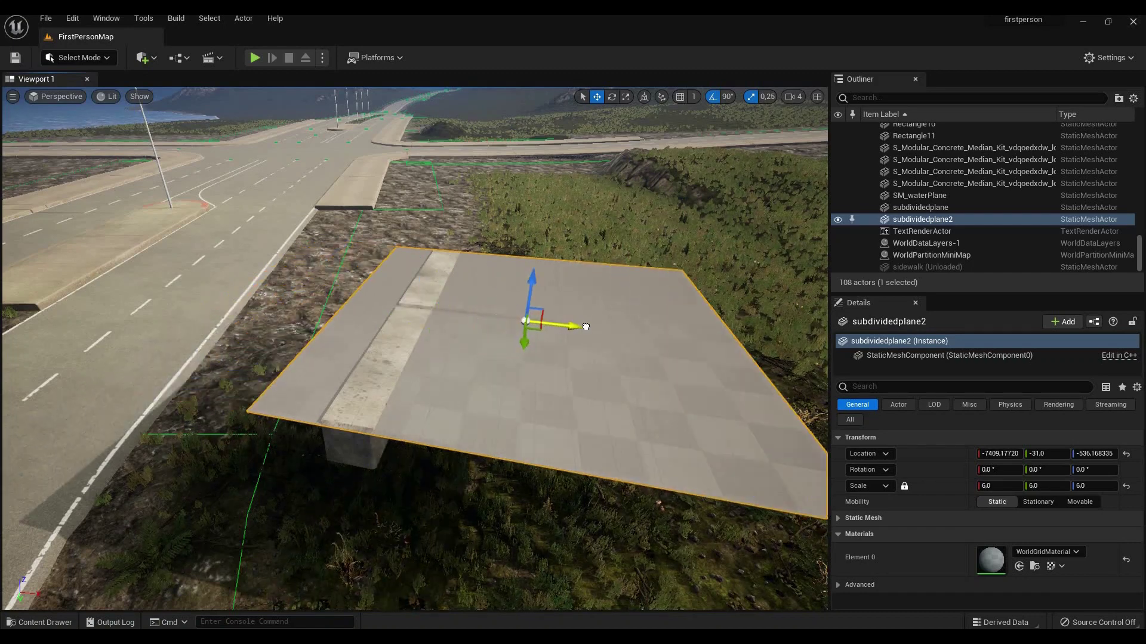
Step: Scale the curb to 1.5 in X and Z so it runs as a narrower strip along the plane's edge
right_drag(439, 312, 483, 251)
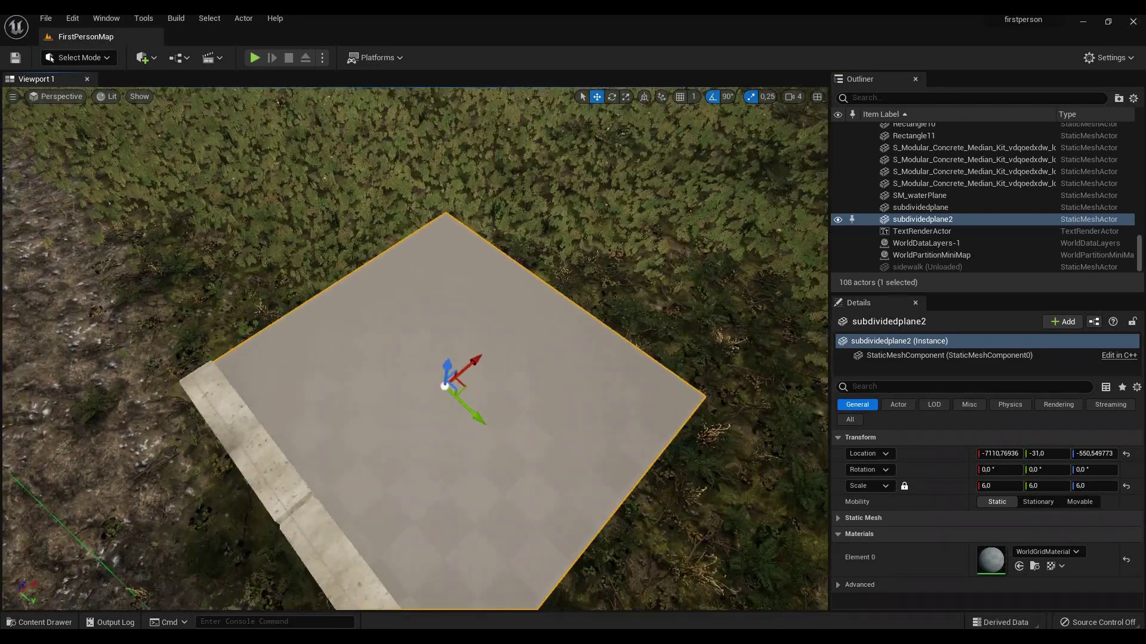
click(286, 251)
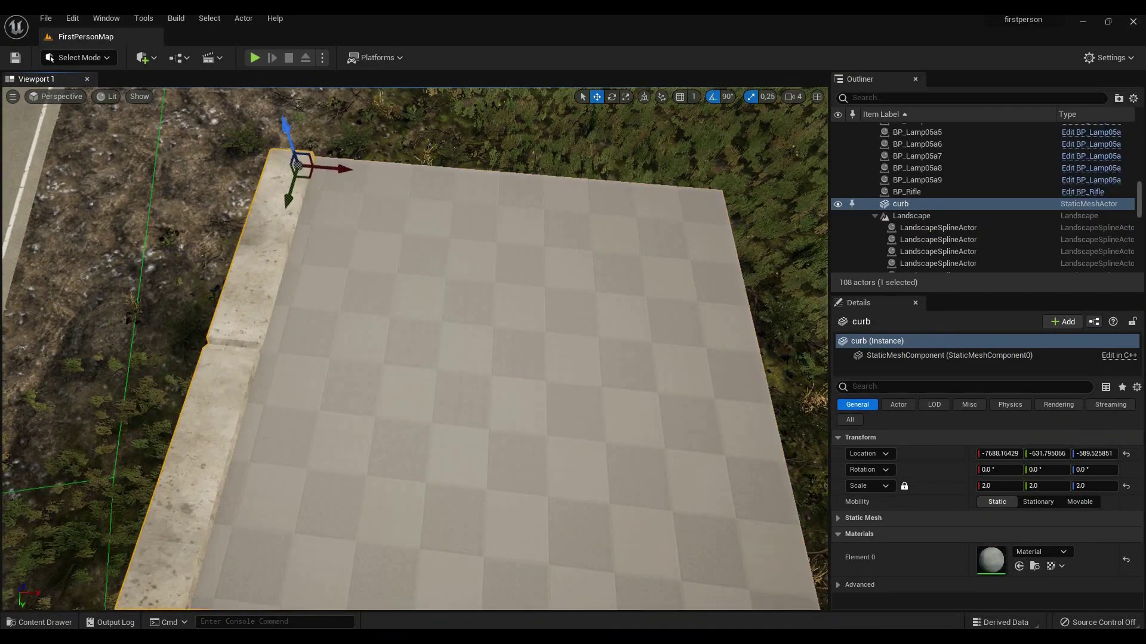
mouse_move(403, 295)
right_down()
mouse_move(466, 269)
mouse_move(502, 269)
right_up()
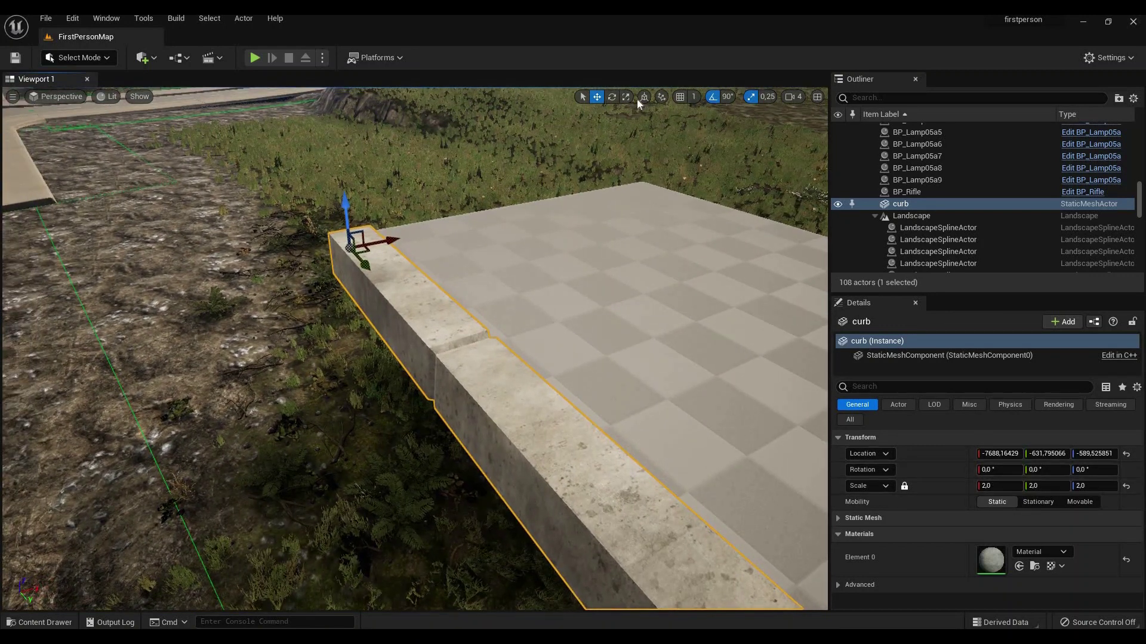
key(r)
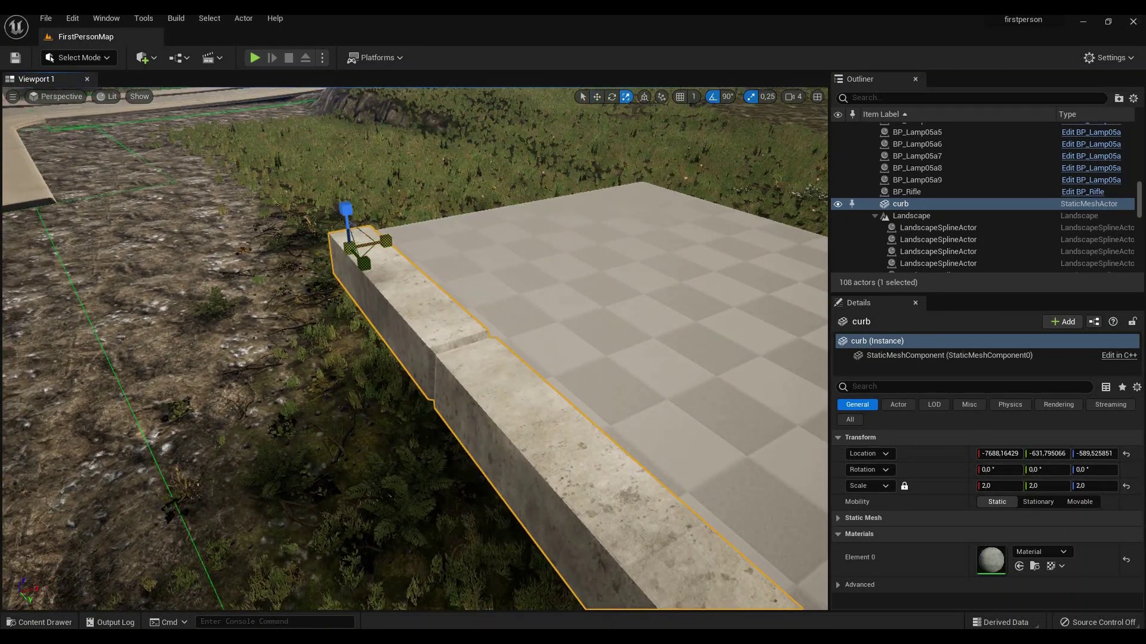
drag(385, 242, 345, 224)
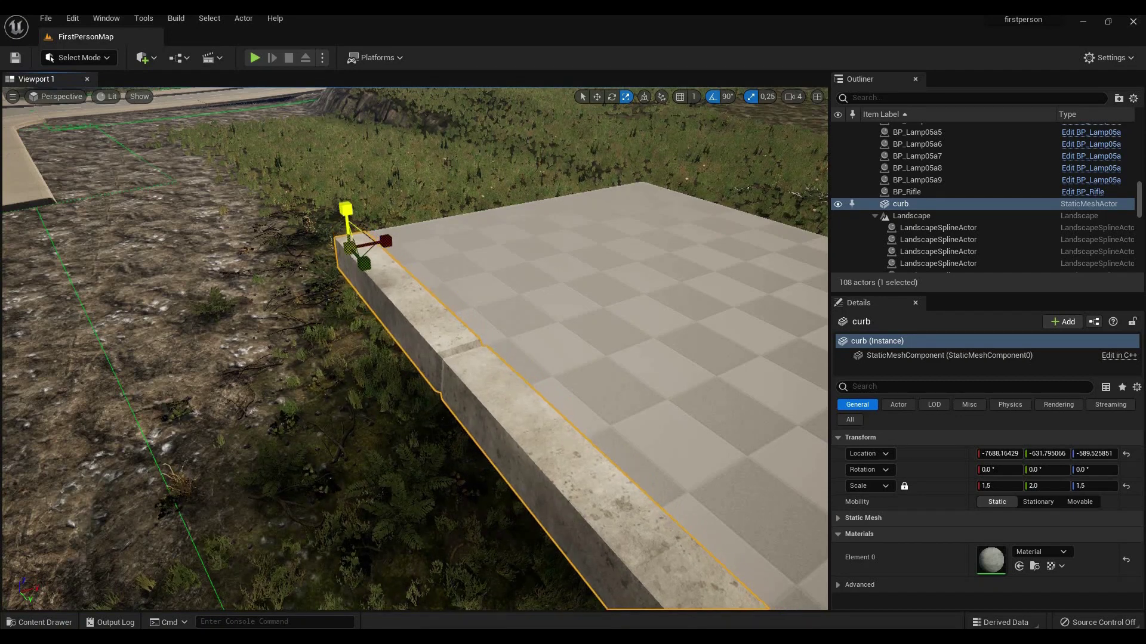
mouse_move(537, 359)
right_down()
mouse_move(448, 269)
mouse_move(427, 275)
right_up()
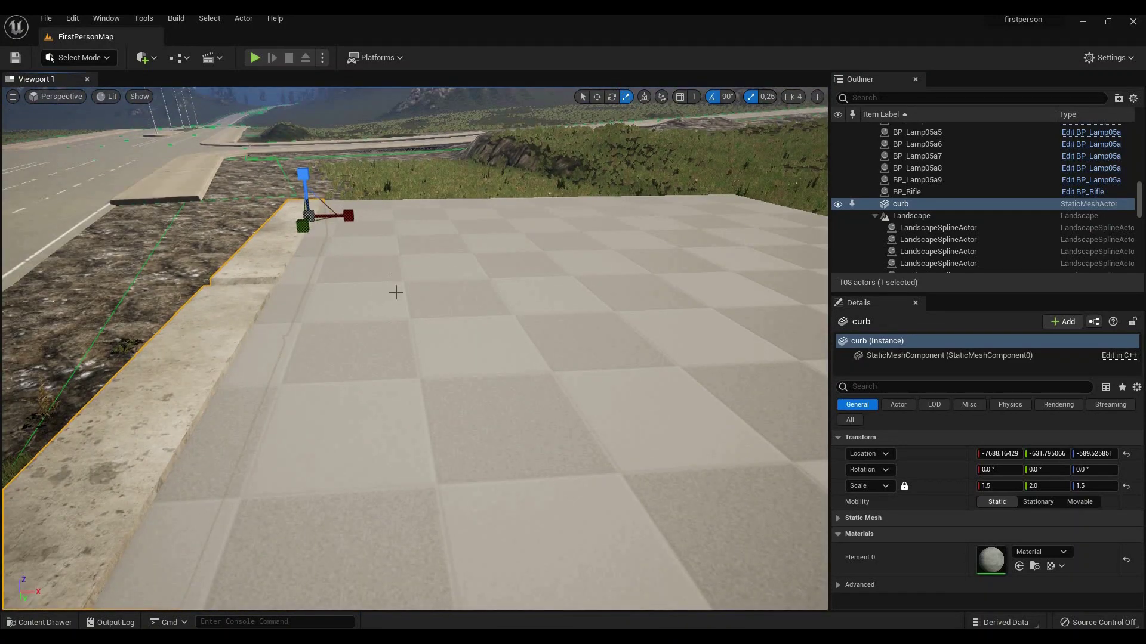
right_drag(448, 358, 313, 314)
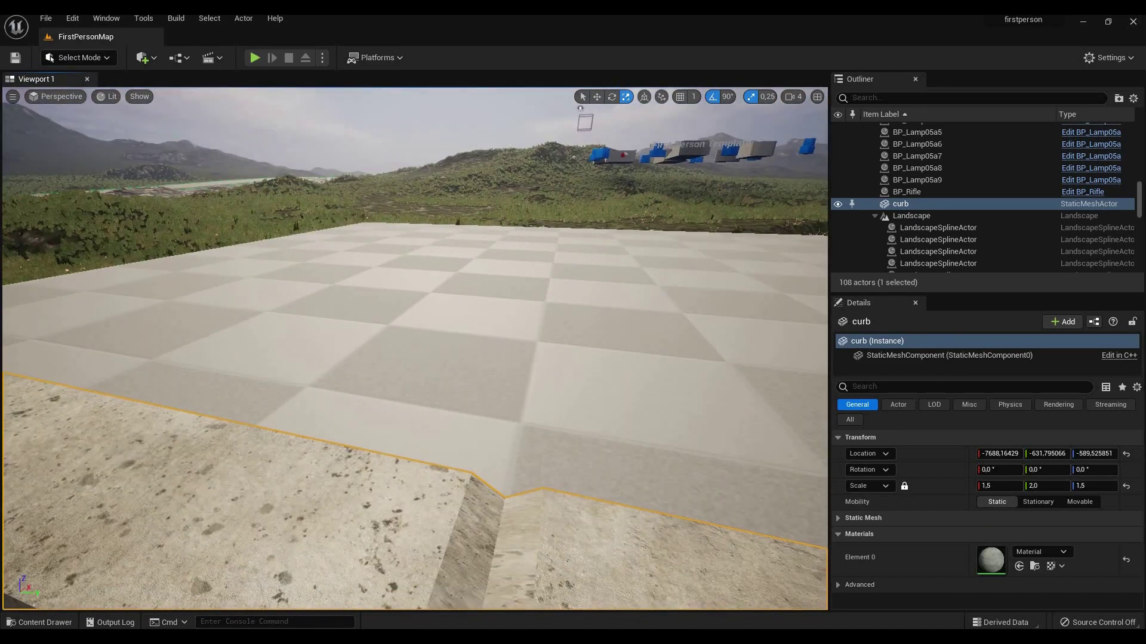
right_drag(412, 349, 411, 349)
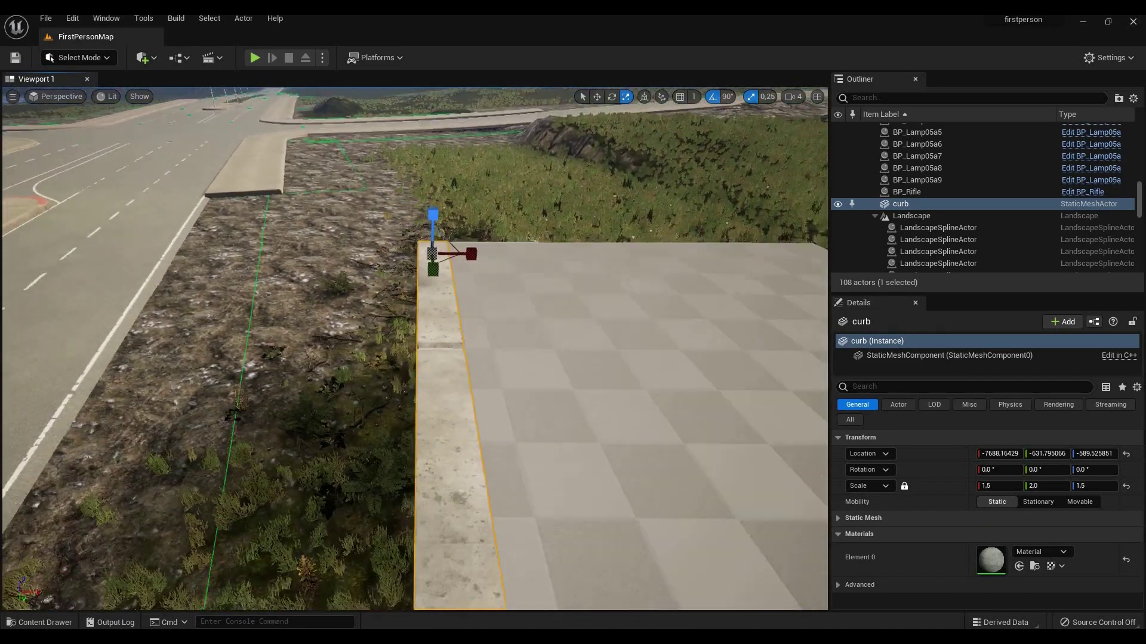
right_drag(389, 285, 424, 309)
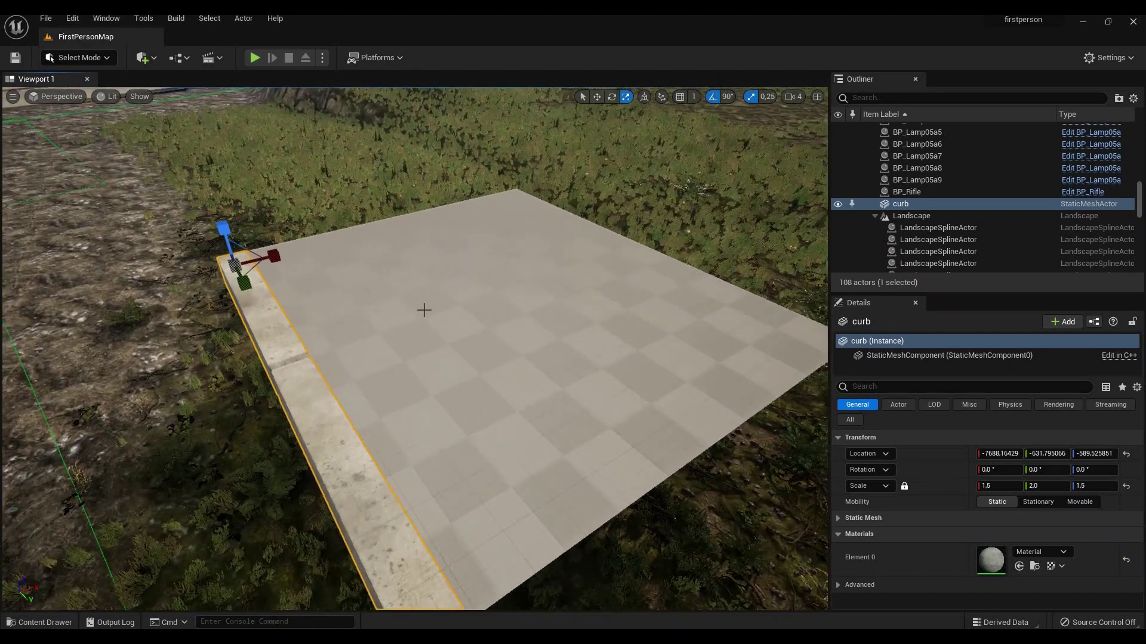
Step: Assign the M_Concrete_Panels material to subdividedplane2's Element 0
click(424, 310)
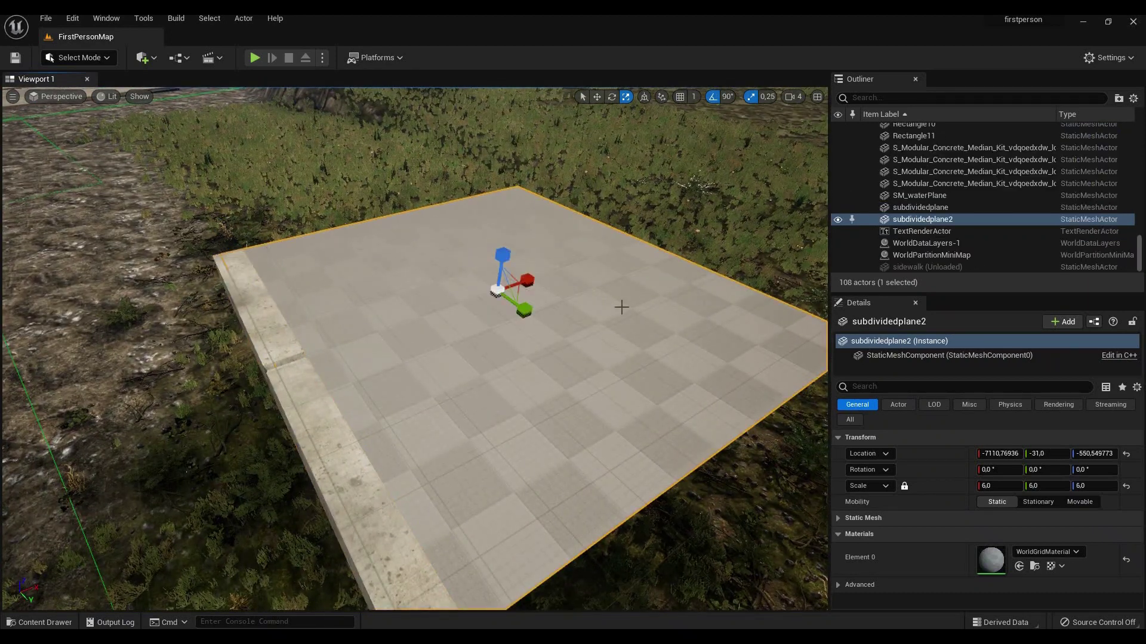
right_drag(501, 295, 502, 295)
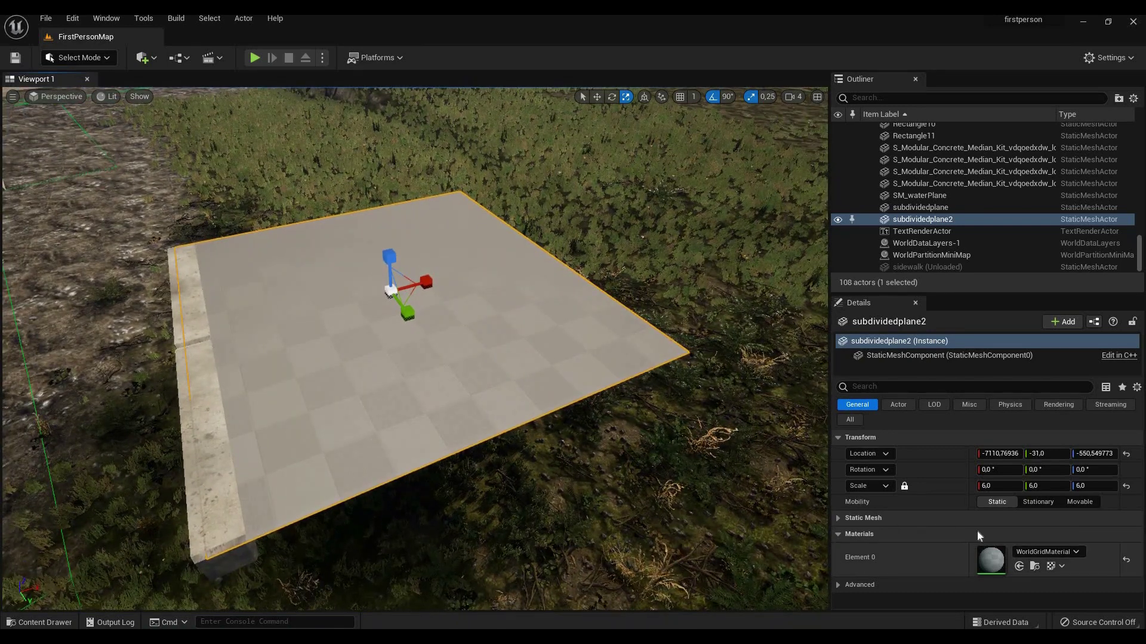
click(1046, 552)
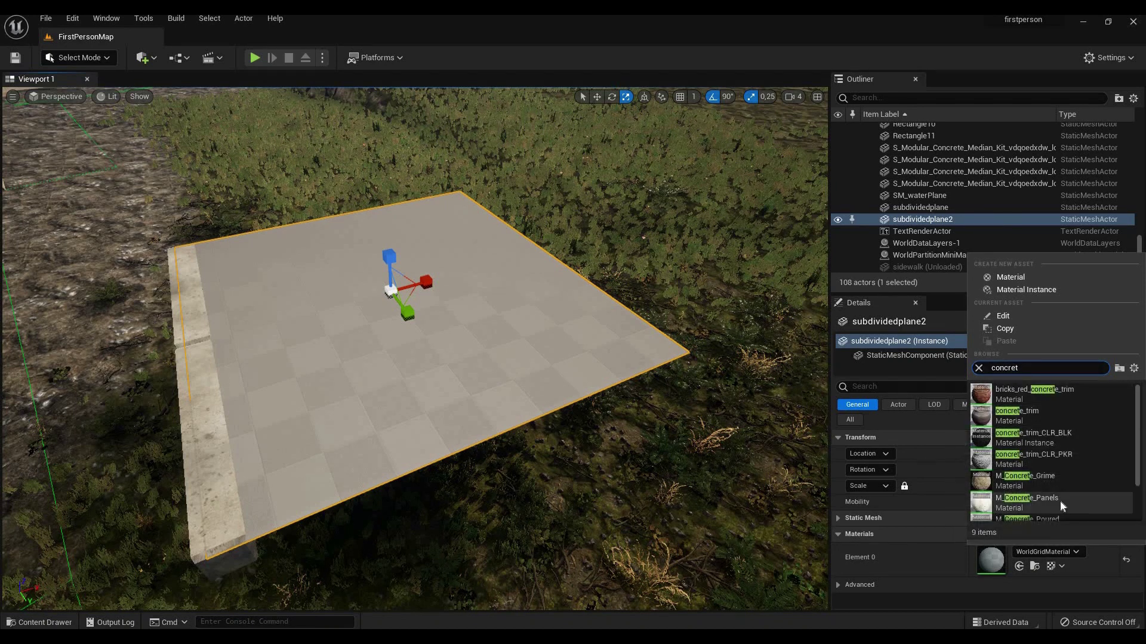
click(1061, 500)
right_drag(447, 359, 484, 340)
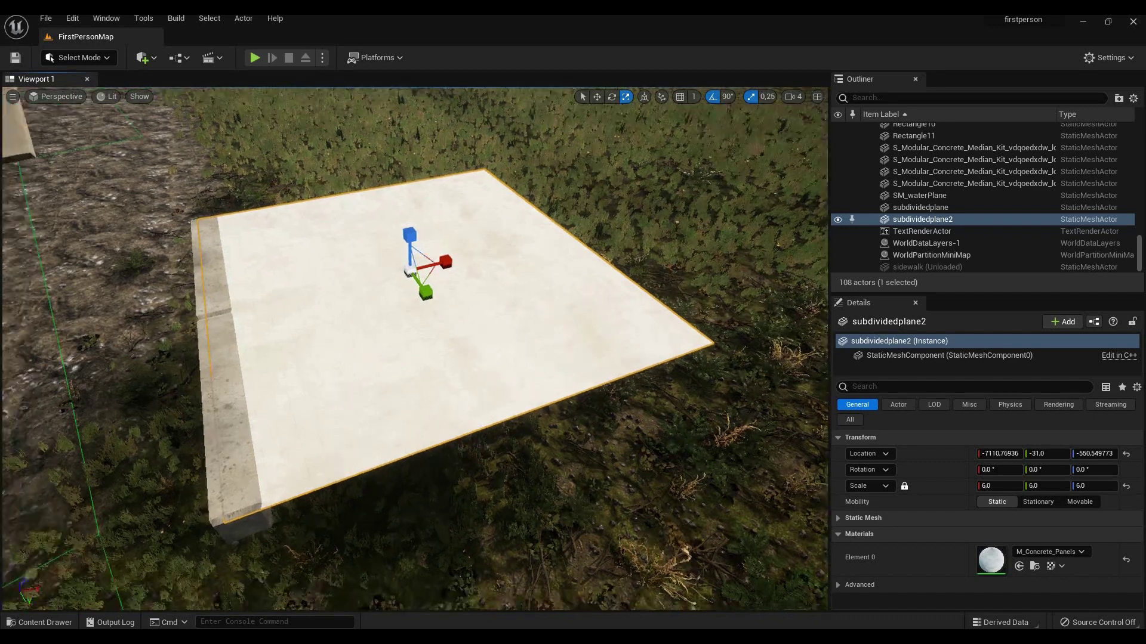
right_drag(413, 358, 448, 340)
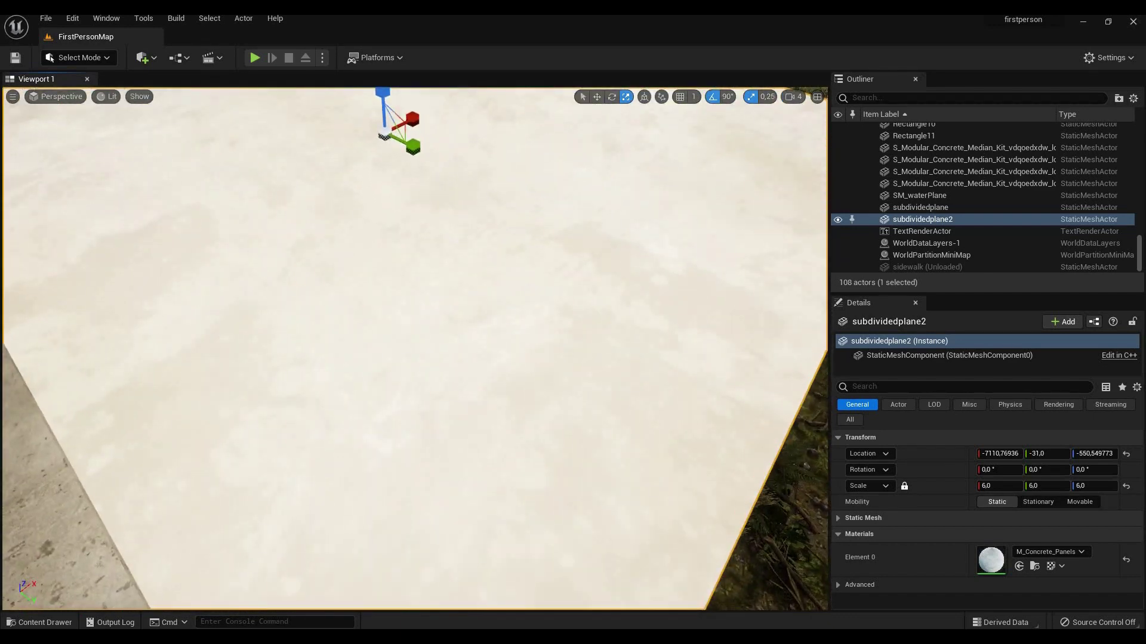
scroll(448, 358, down, 3)
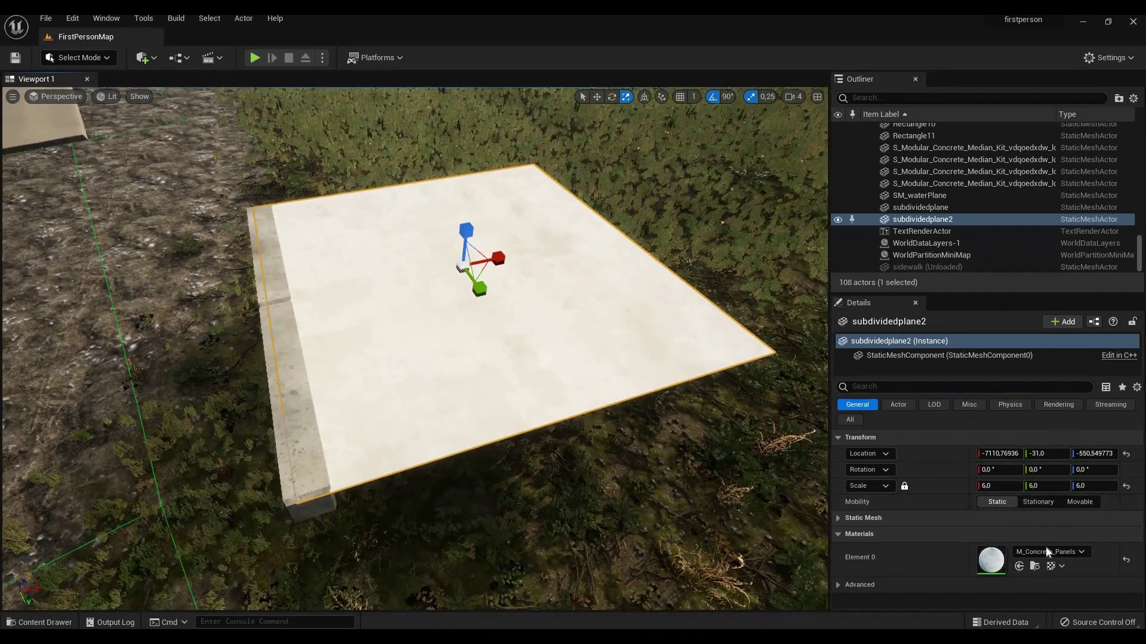
Step: Replace it with the Grass material and review the grass-textured slab from several angles
click(1049, 552)
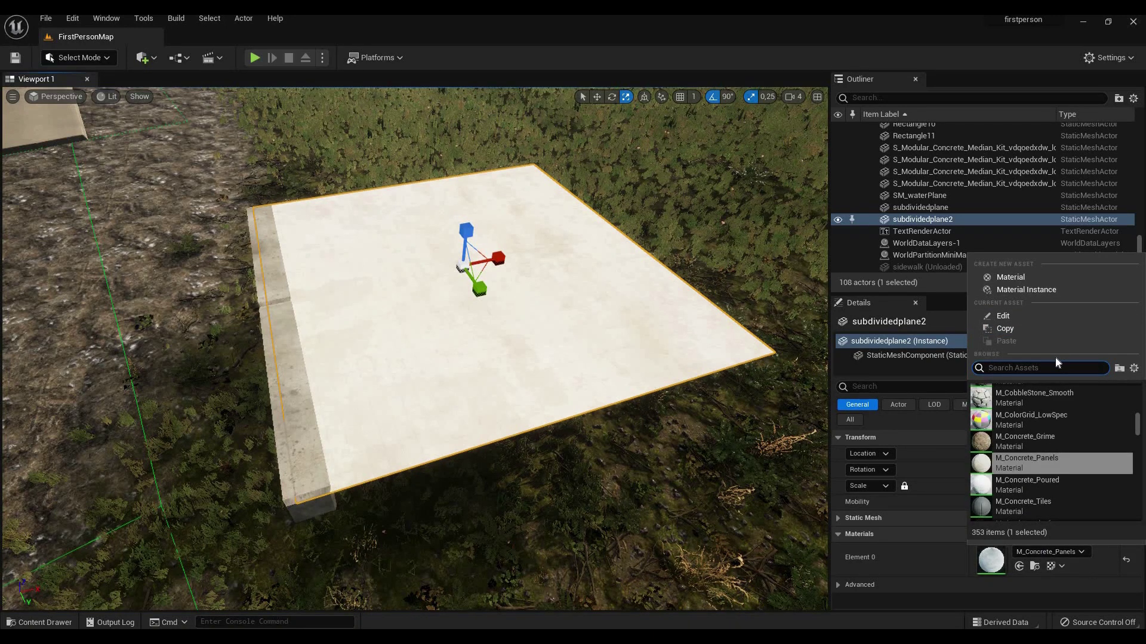
text(grass)
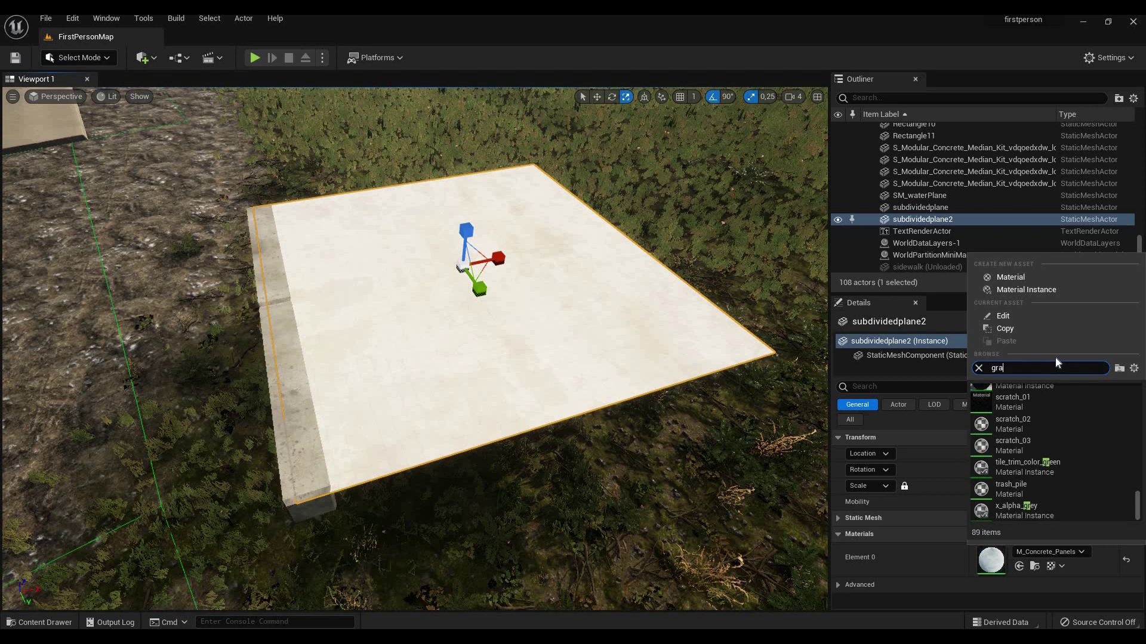
scroll(1071, 451, up, 3)
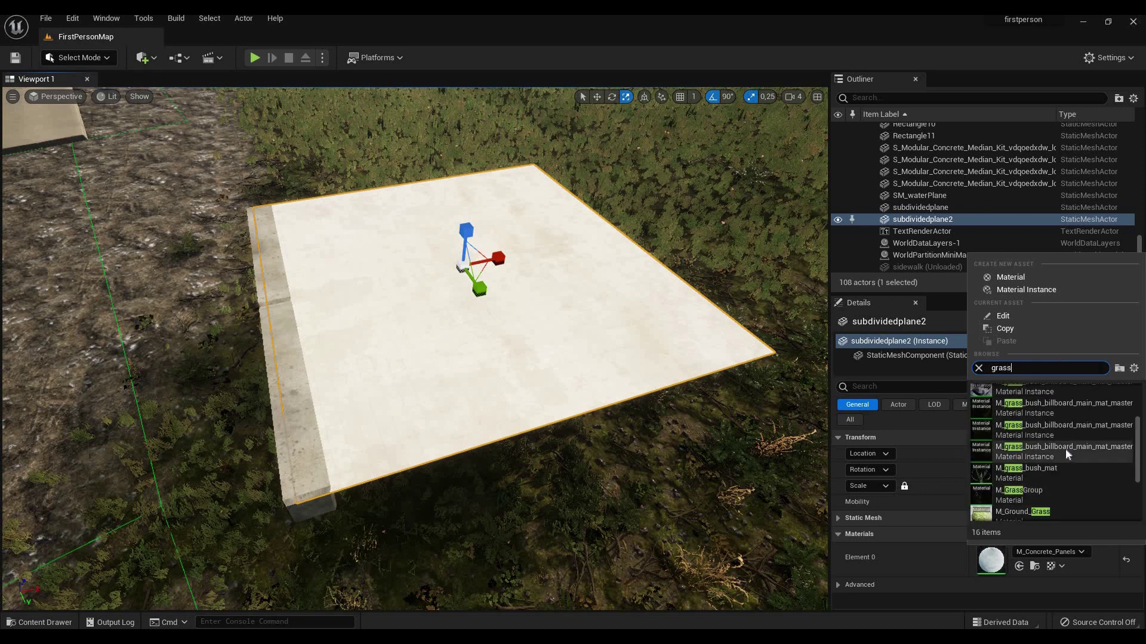
scroll(1047, 448, up, 3)
scroll(1036, 448, up, 3)
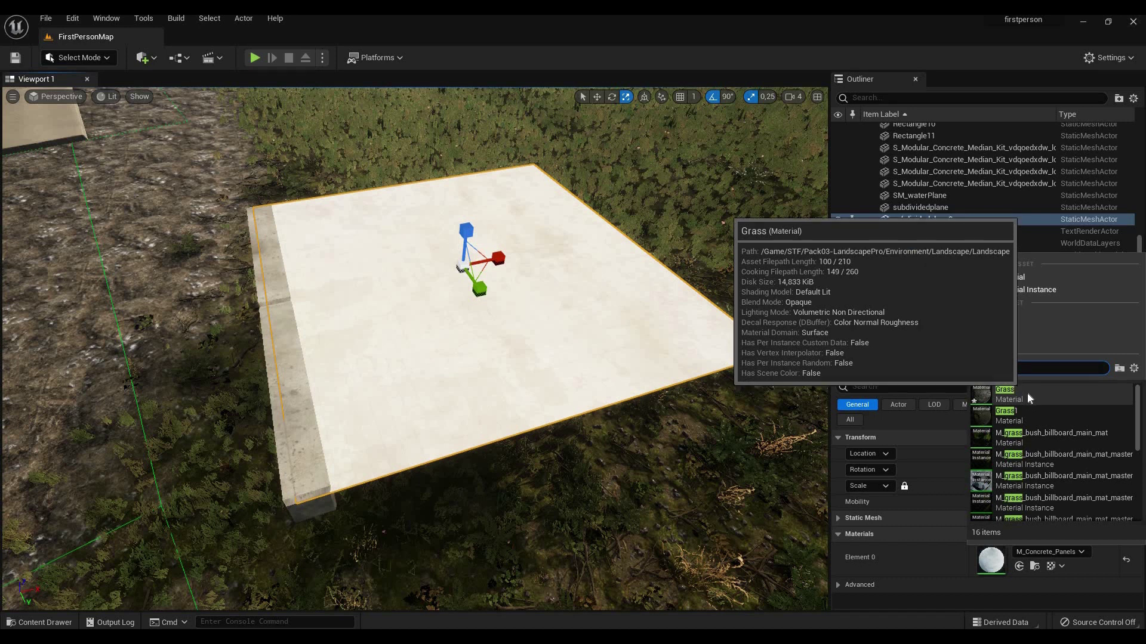
click(1027, 401)
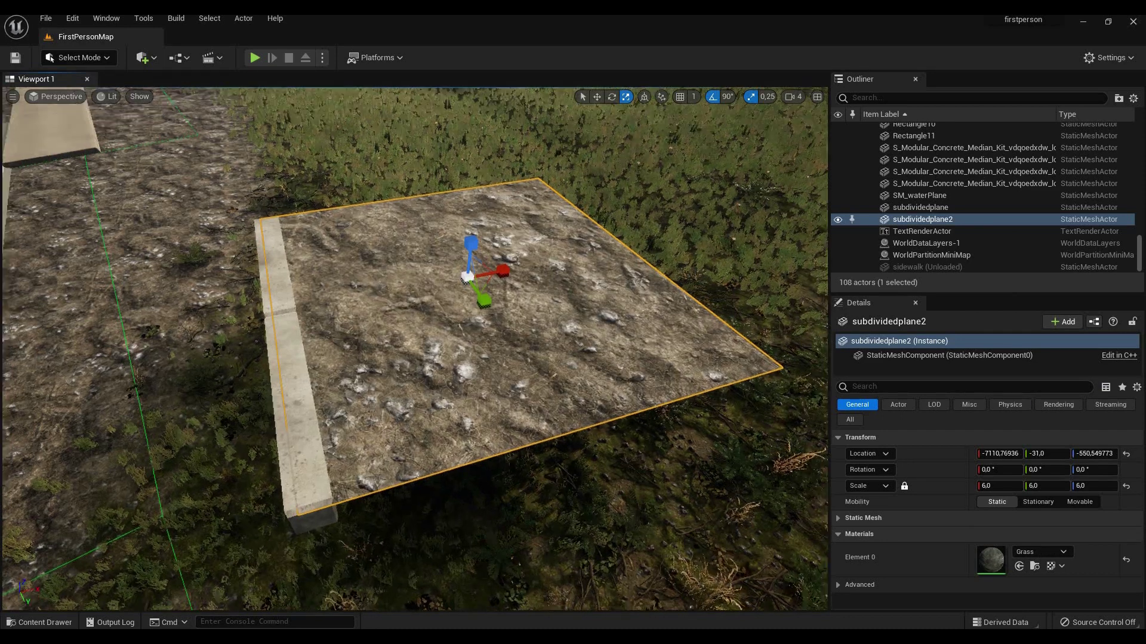
right_drag(411, 358, 420, 340)
right_drag(412, 358, 341, 376)
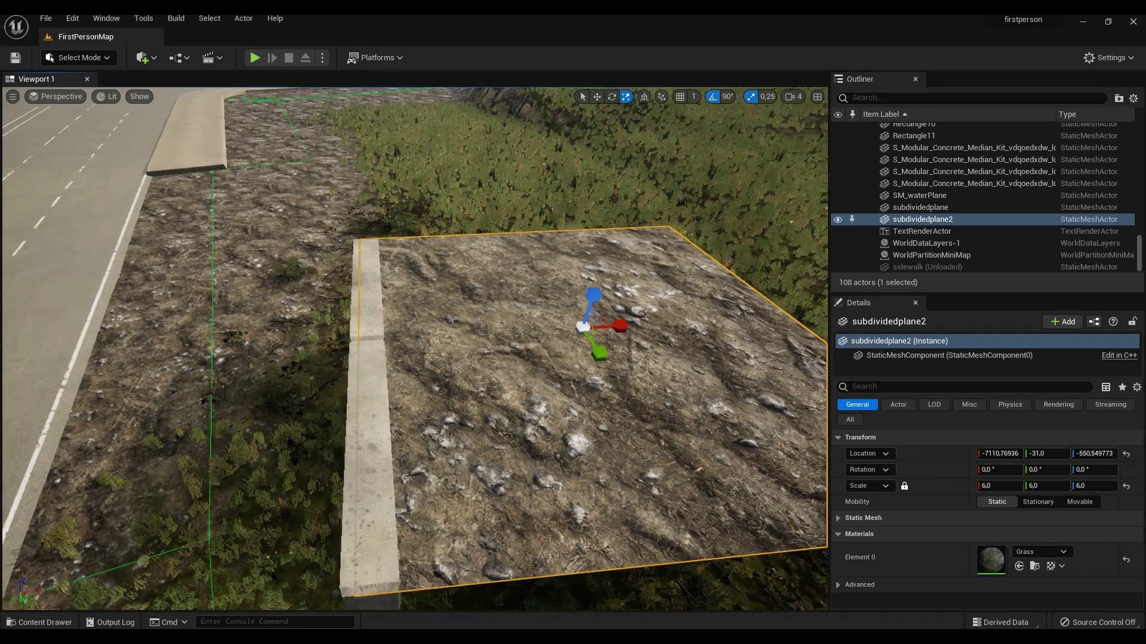
right_drag(412, 358, 501, 269)
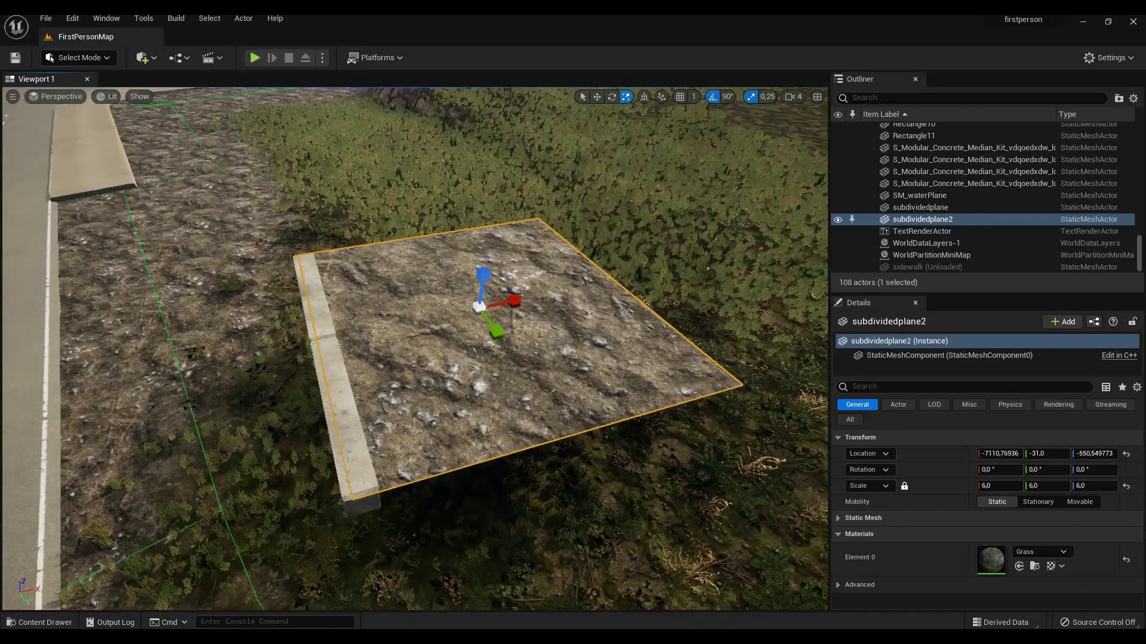
right_drag(413, 358, 448, 314)
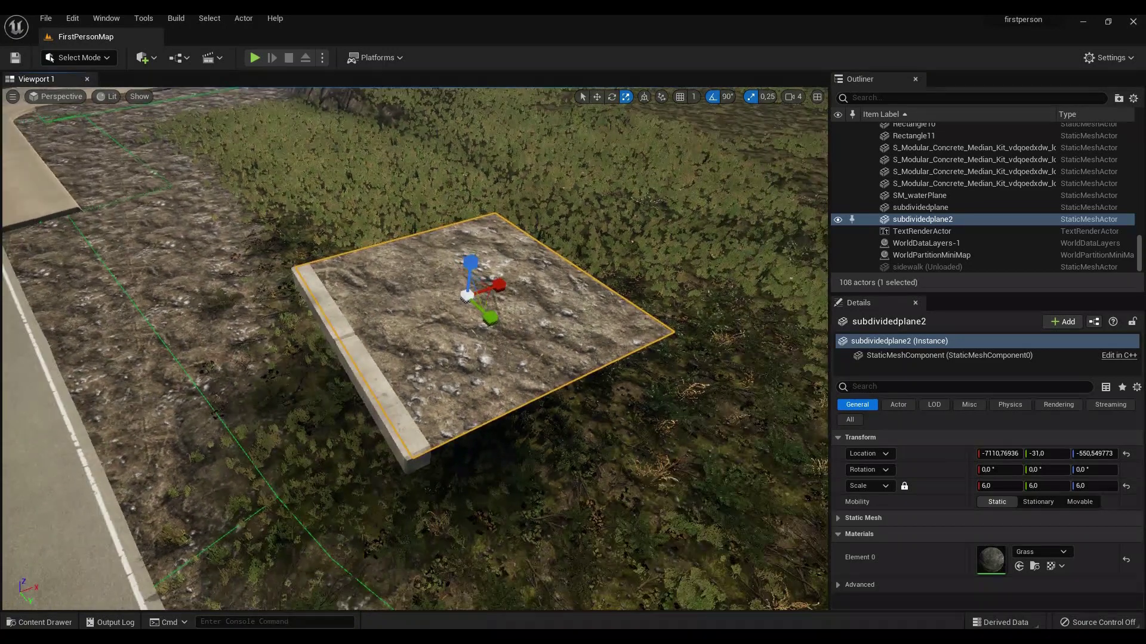
Step: Merge the curb and plane via Actor > Merge Actors into a new static mesh named sidewalk3
click(376, 358)
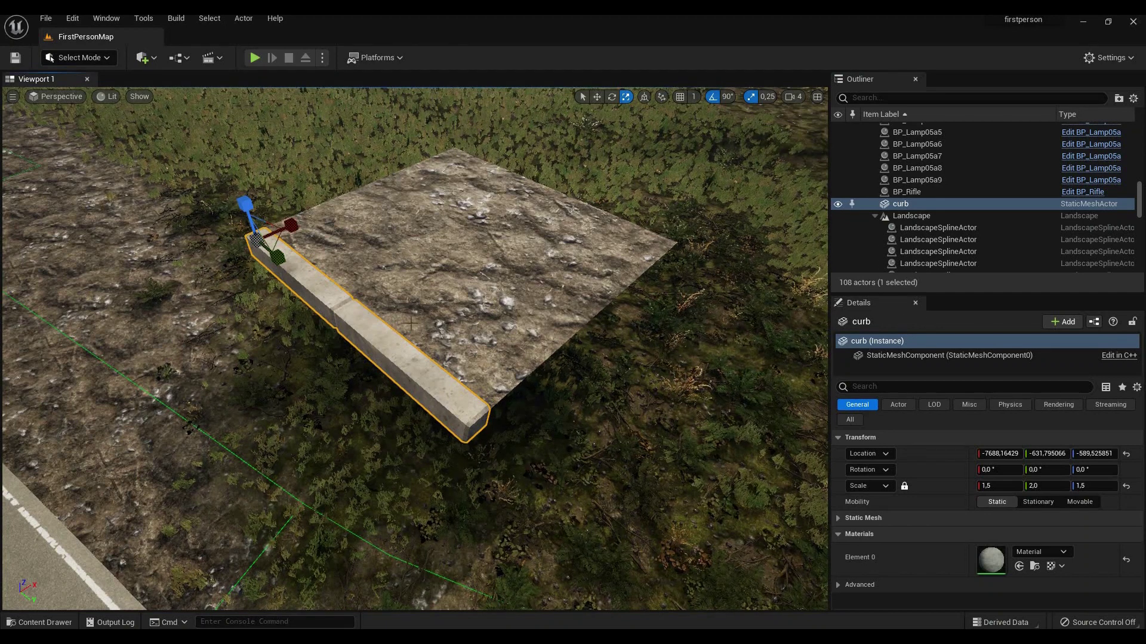
click(412, 323)
shift+click(390, 355)
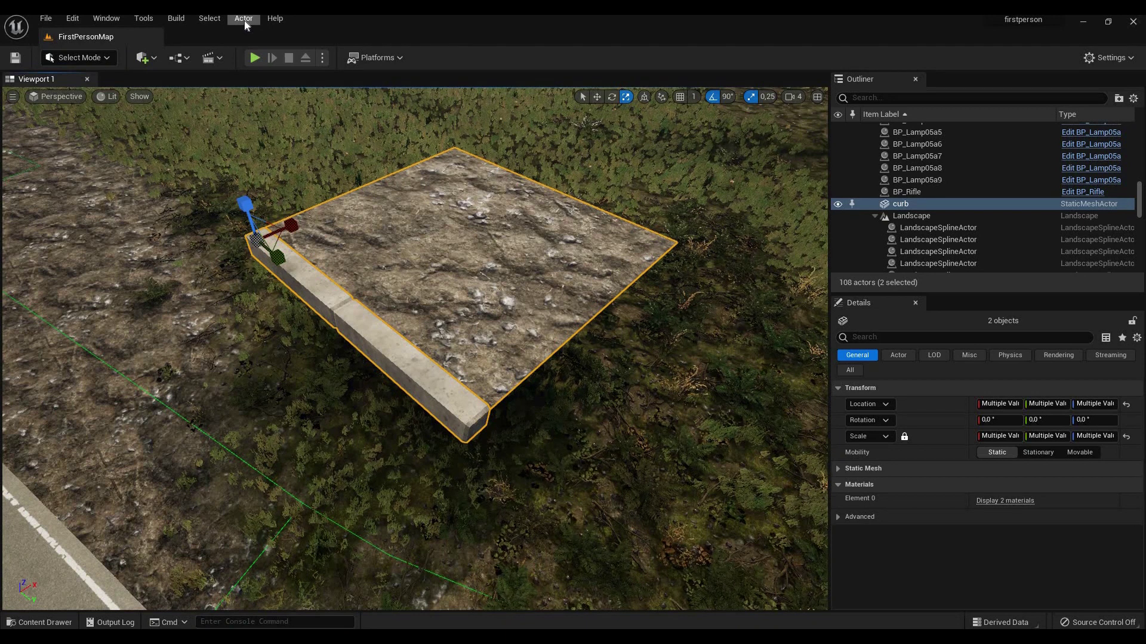
click(244, 21)
mouse_move(286, 298)
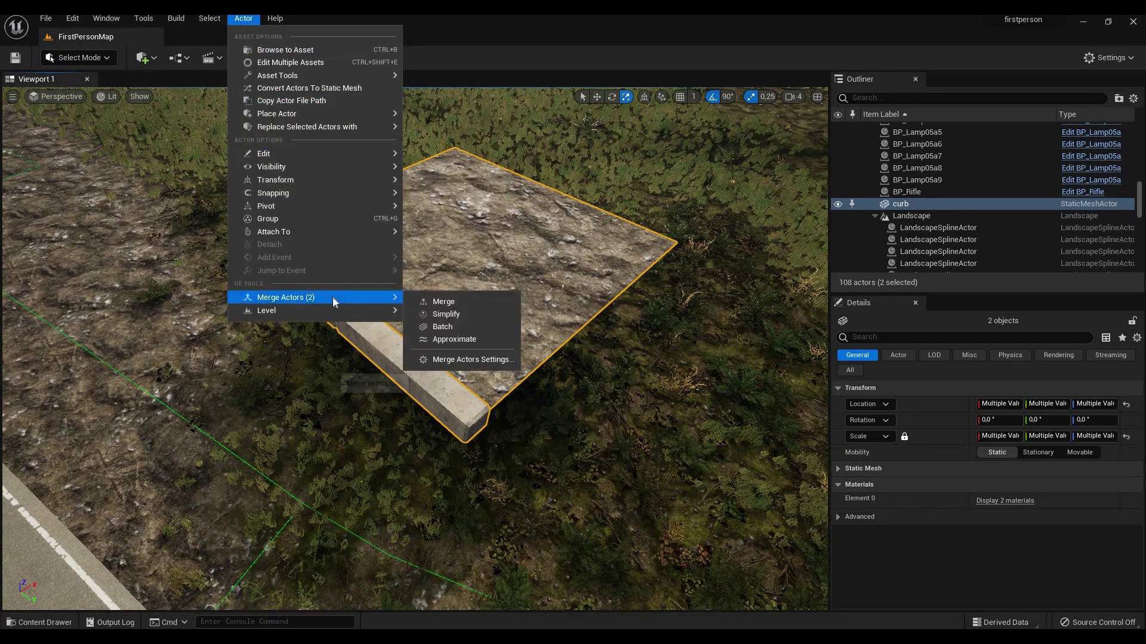
click(431, 300)
text(sidewalk3)
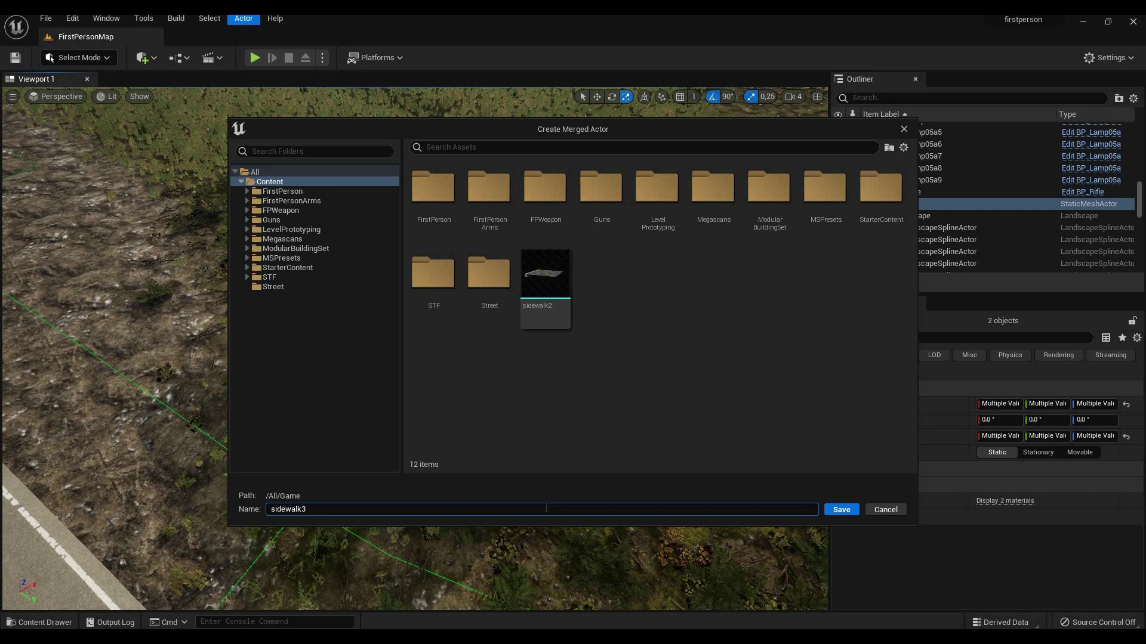
click(848, 511)
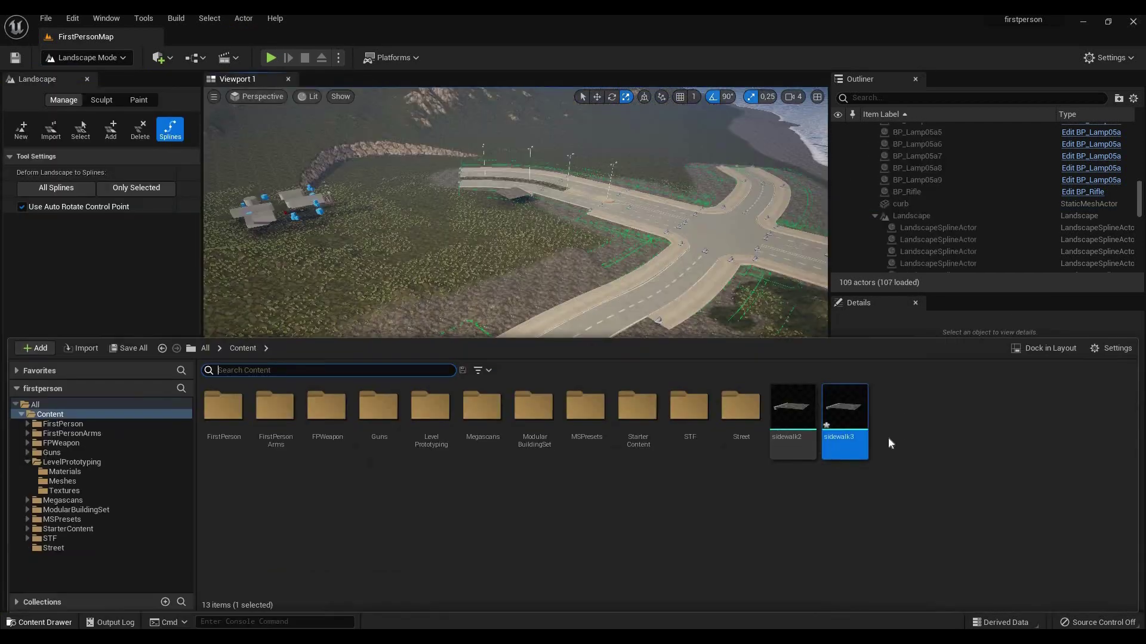
double_click(845, 421)
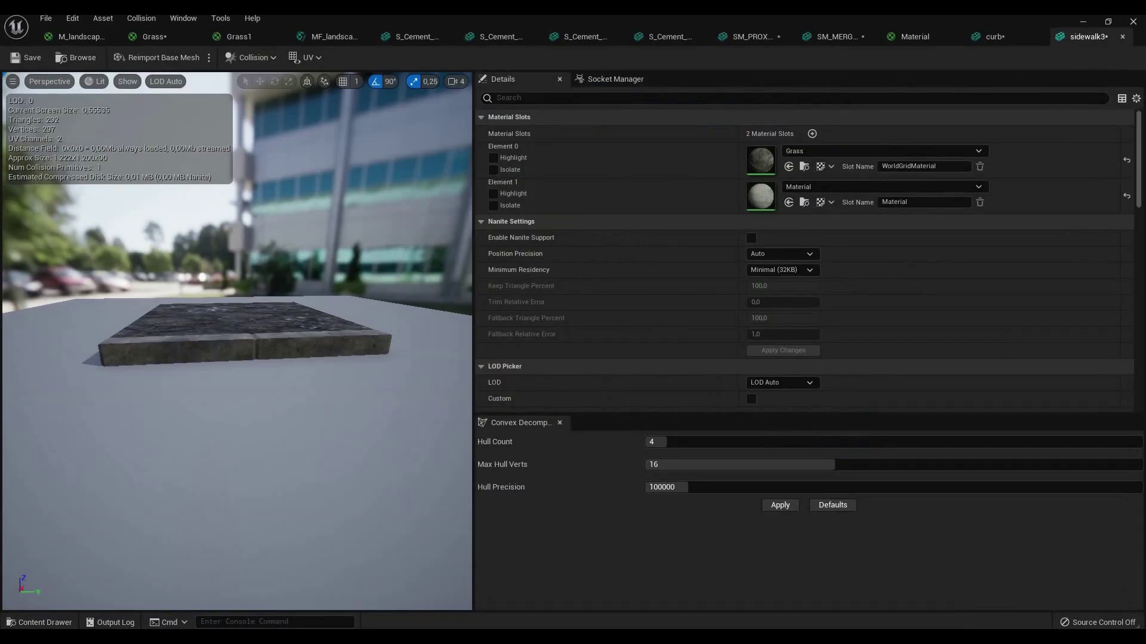
right_drag(233, 340, 268, 359)
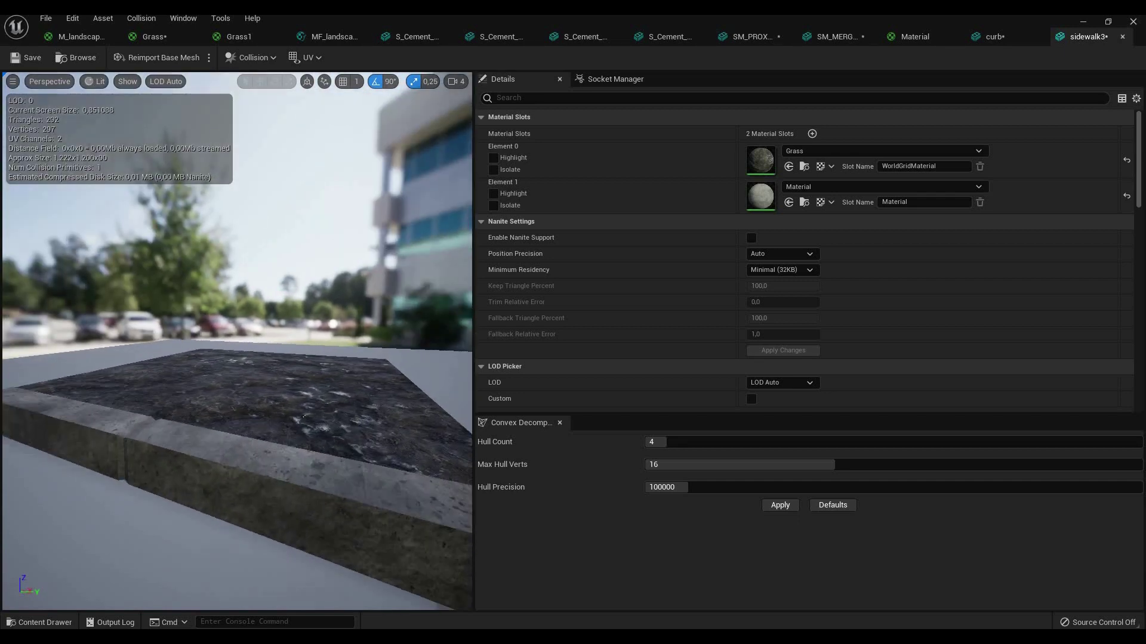
scroll(232, 358, down, 3)
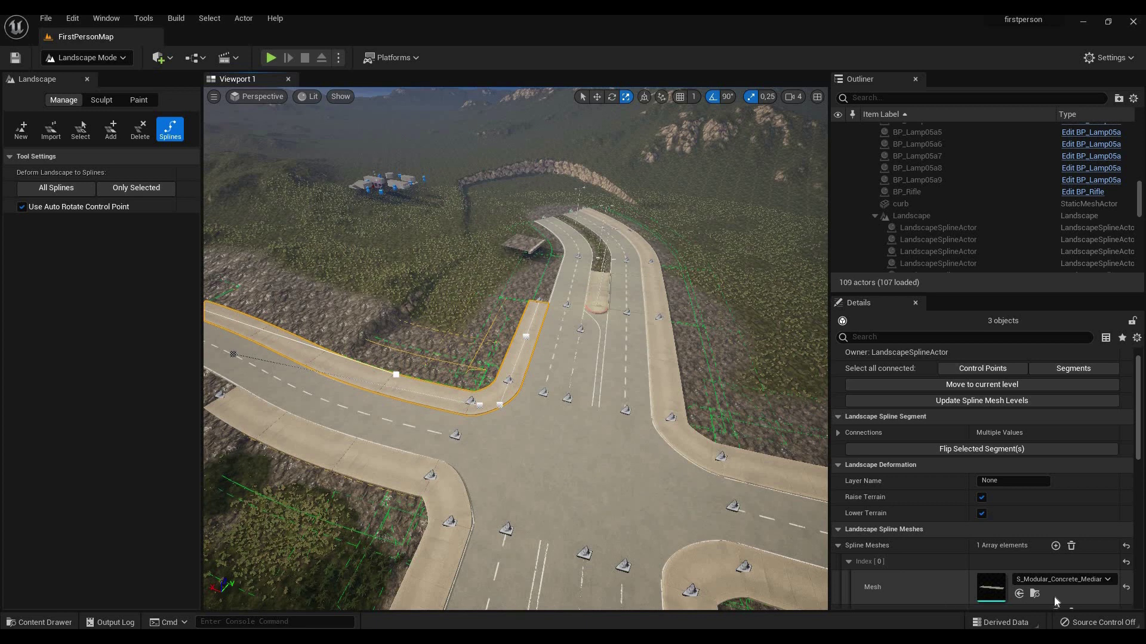
scroll(1057, 526, down, 2)
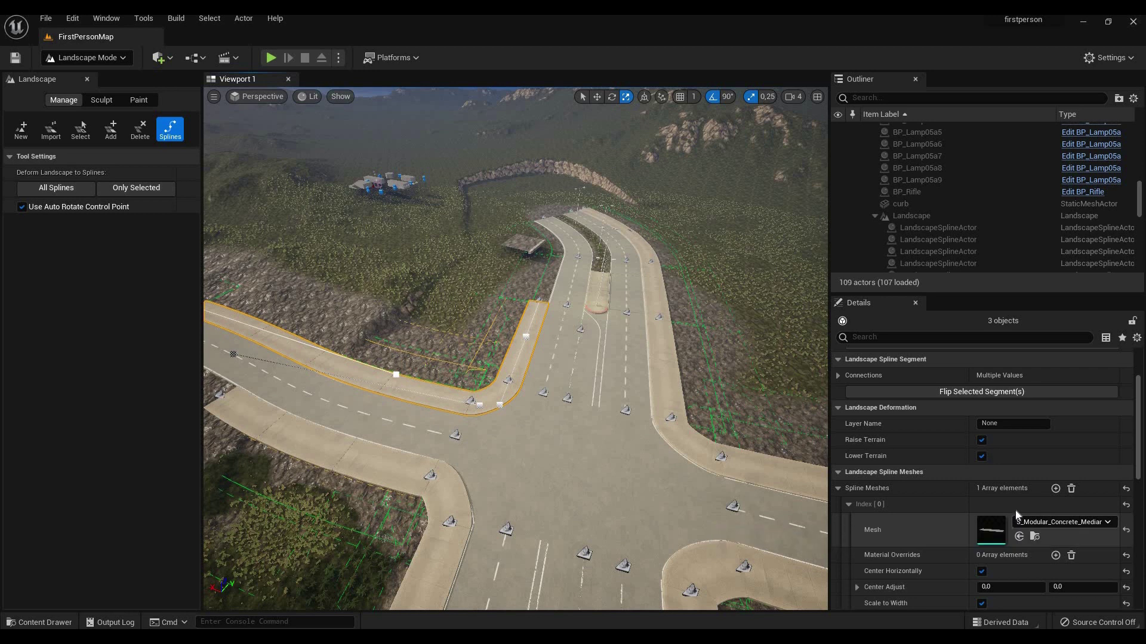
Step: Set the spline mesh to sidewalk3 with Forward Axis Y and Scale X -0.3 so the curb faces the road
click(1064, 522)
text(sidewalk)
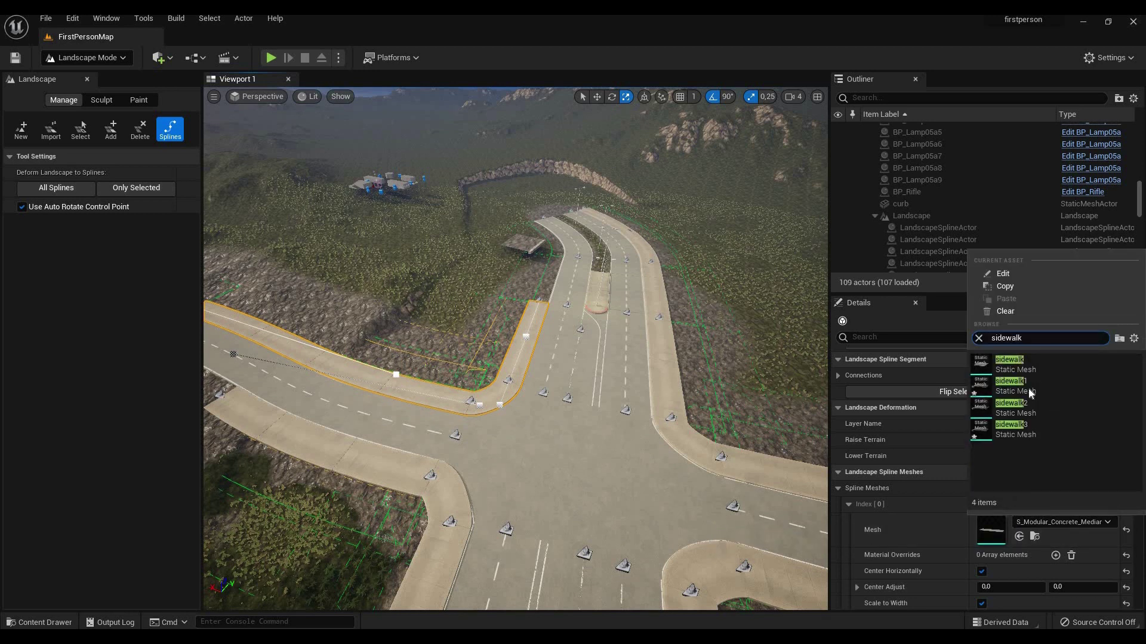
click(1020, 428)
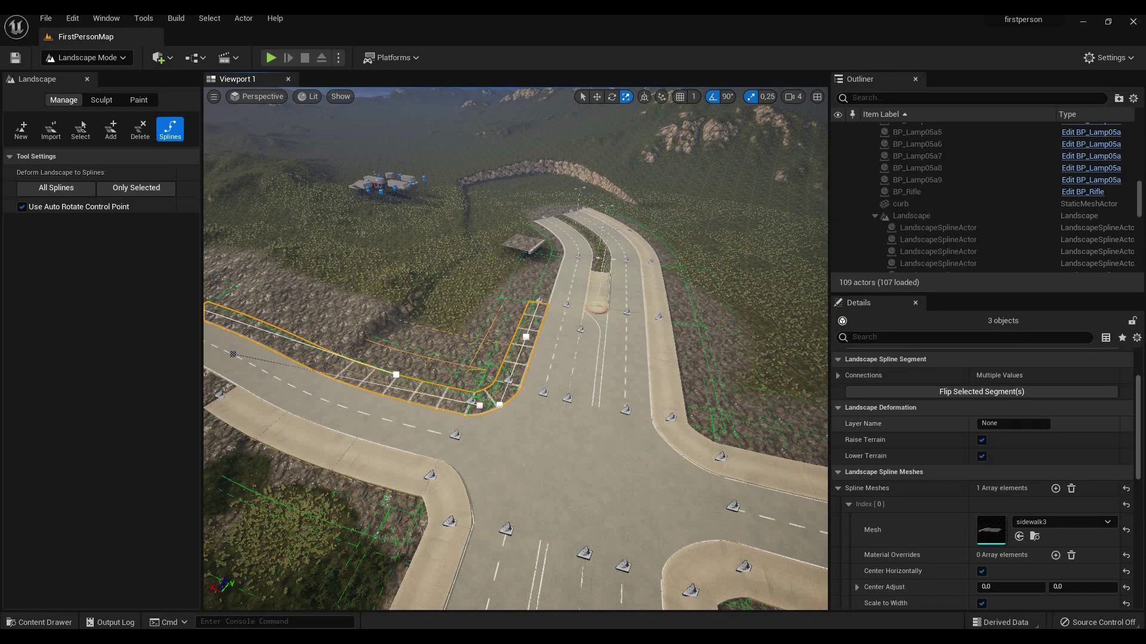
scroll(502, 376, up, 4)
scroll(502, 376, up, 4)
scroll(627, 385, up, 4)
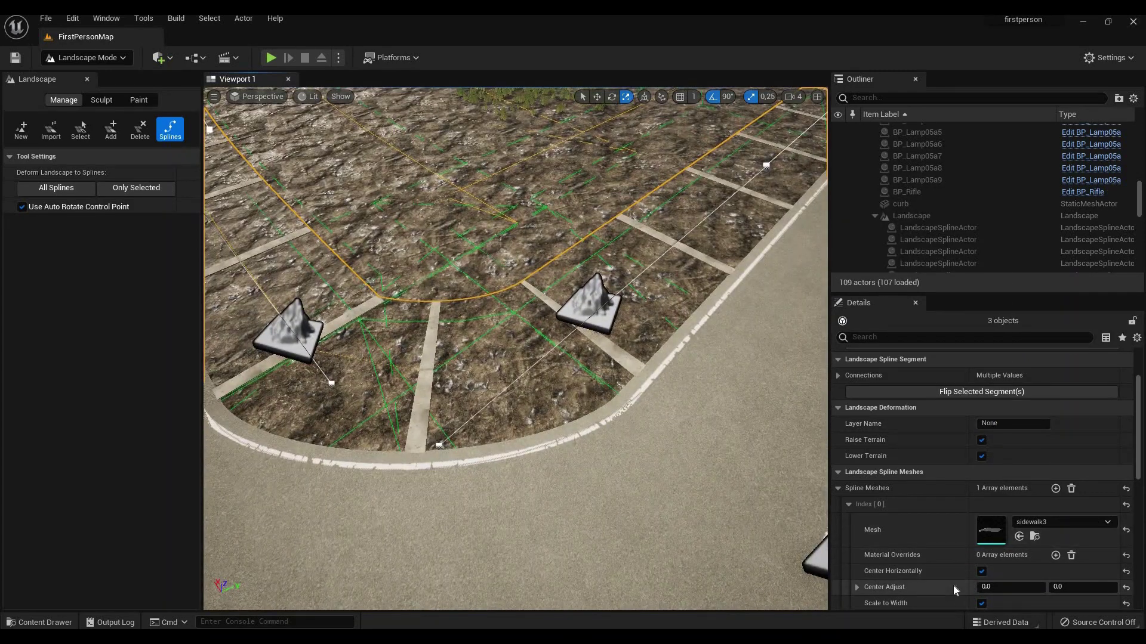
scroll(952, 585, down, 1)
scroll(953, 586, down, 1)
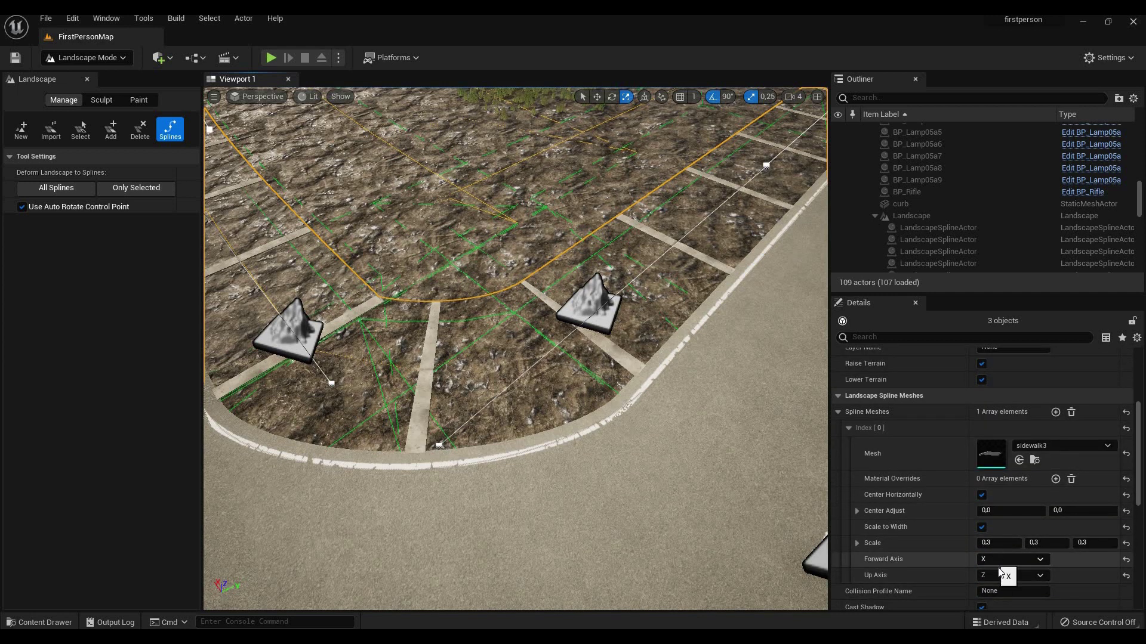
click(1011, 559)
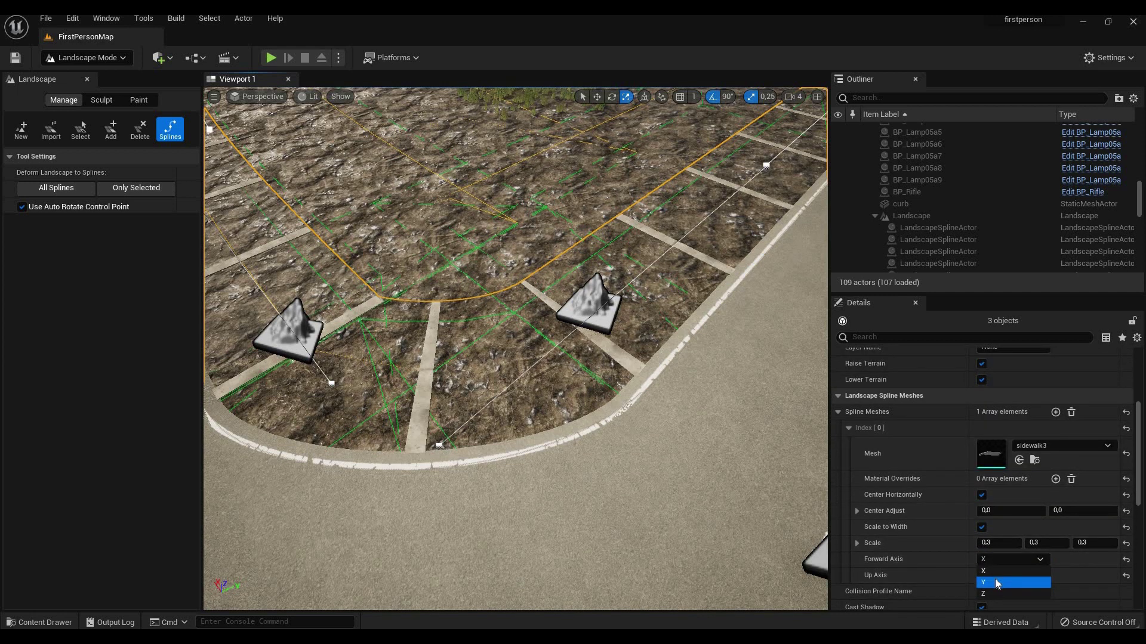
click(994, 581)
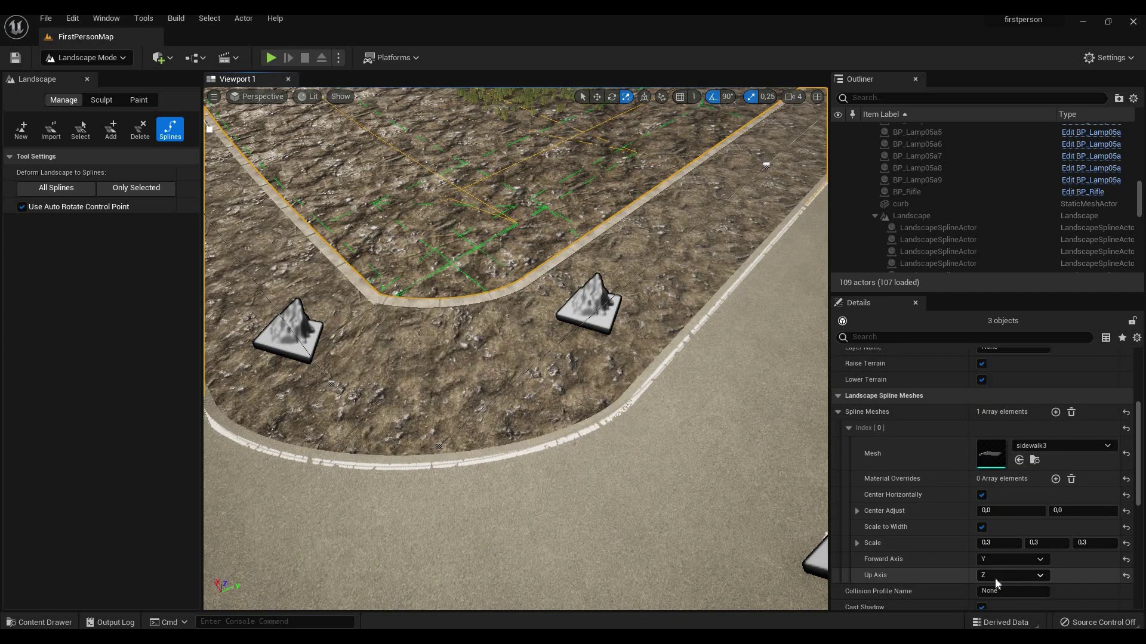
click(986, 544)
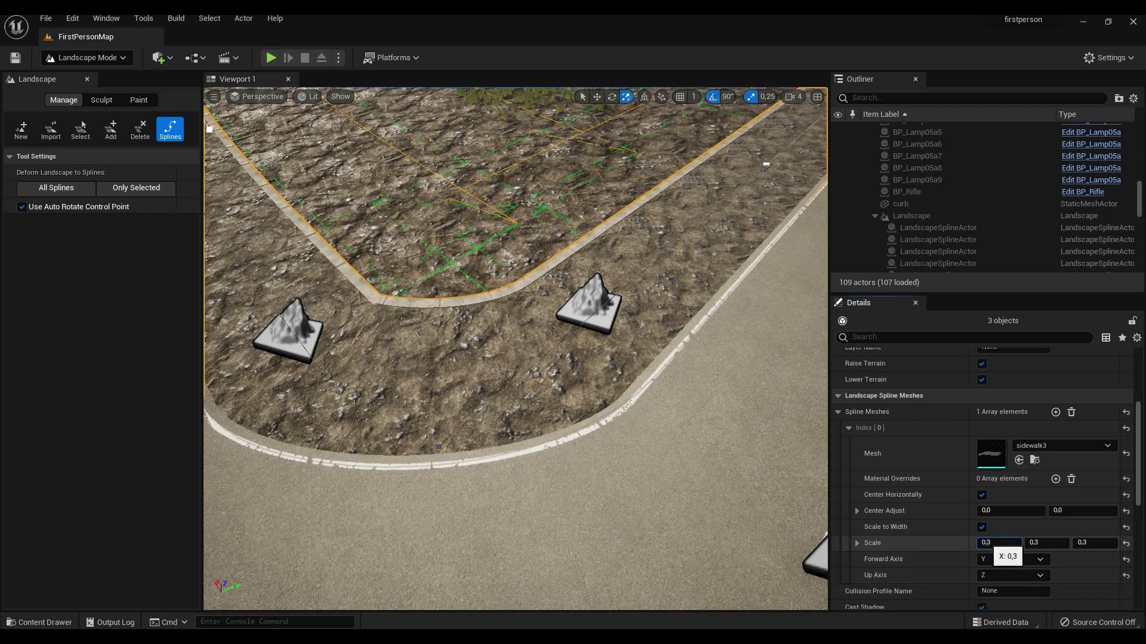
text(-0,3)
key(Return)
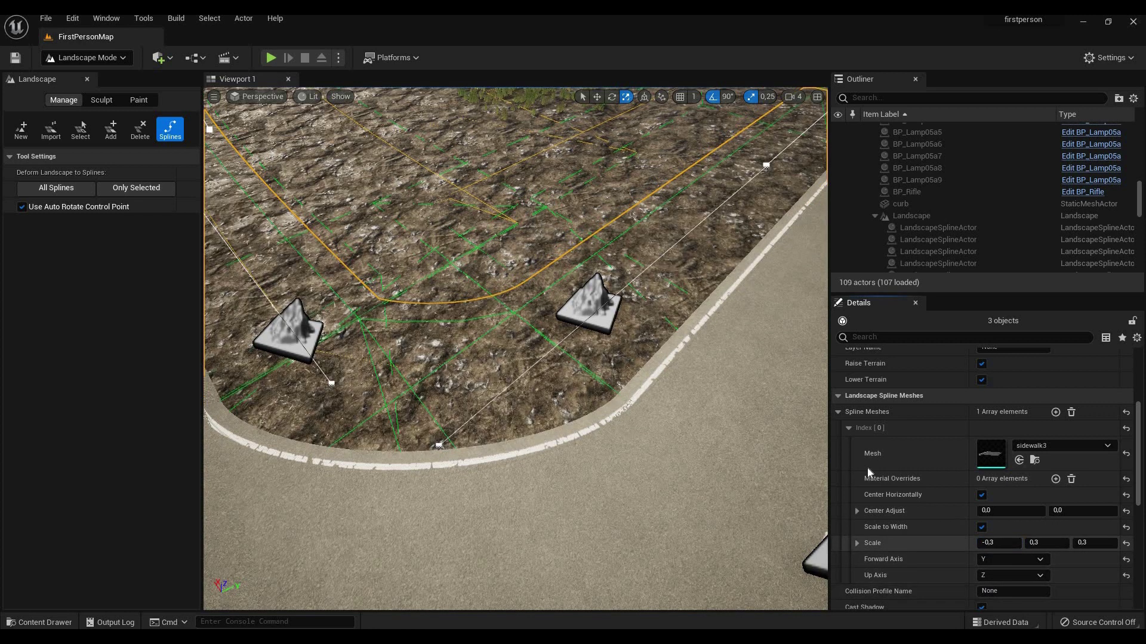
Step: Offset the sidewalk with Center Adjust Y -200, then reduce it to -100
right_drag(514, 358, 403, 313)
text(-20)
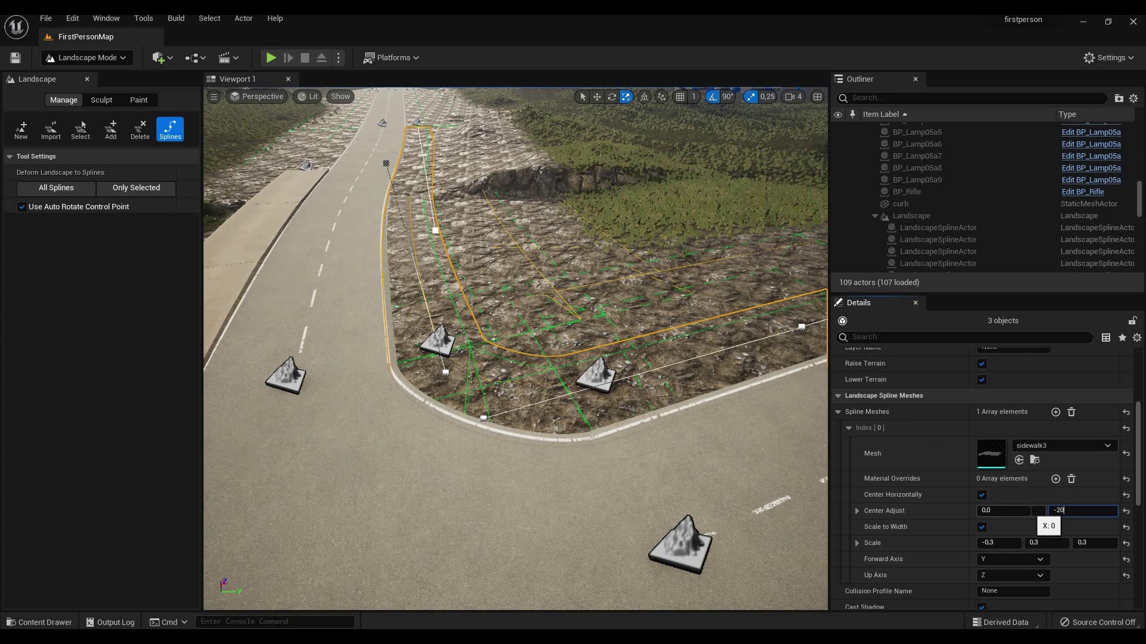
key(Return)
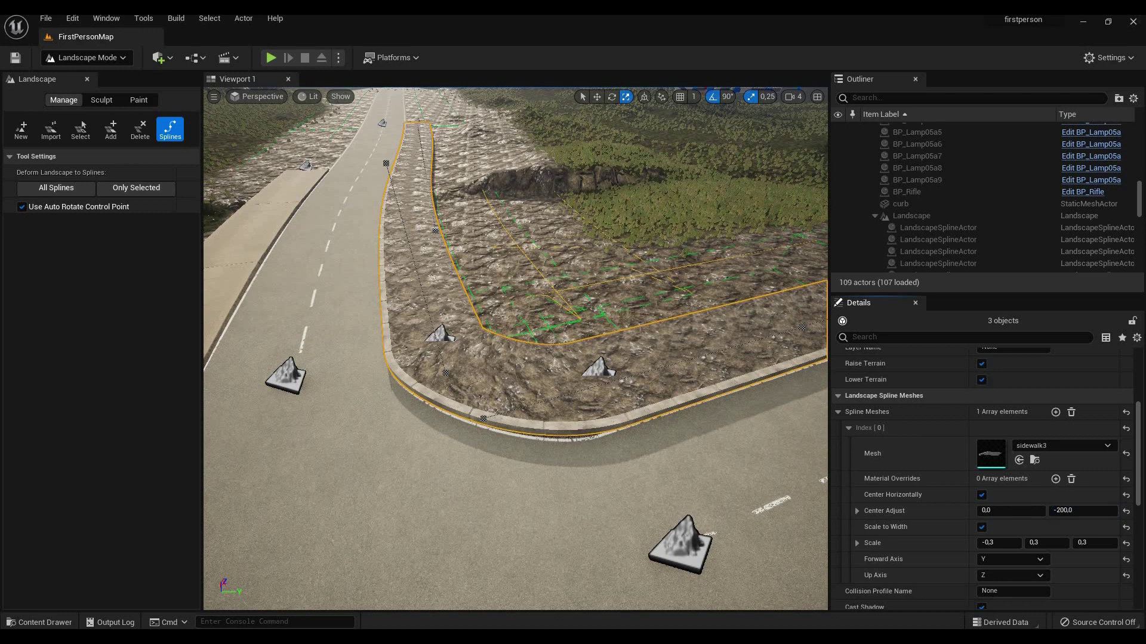
right_drag(515, 349, 515, 269)
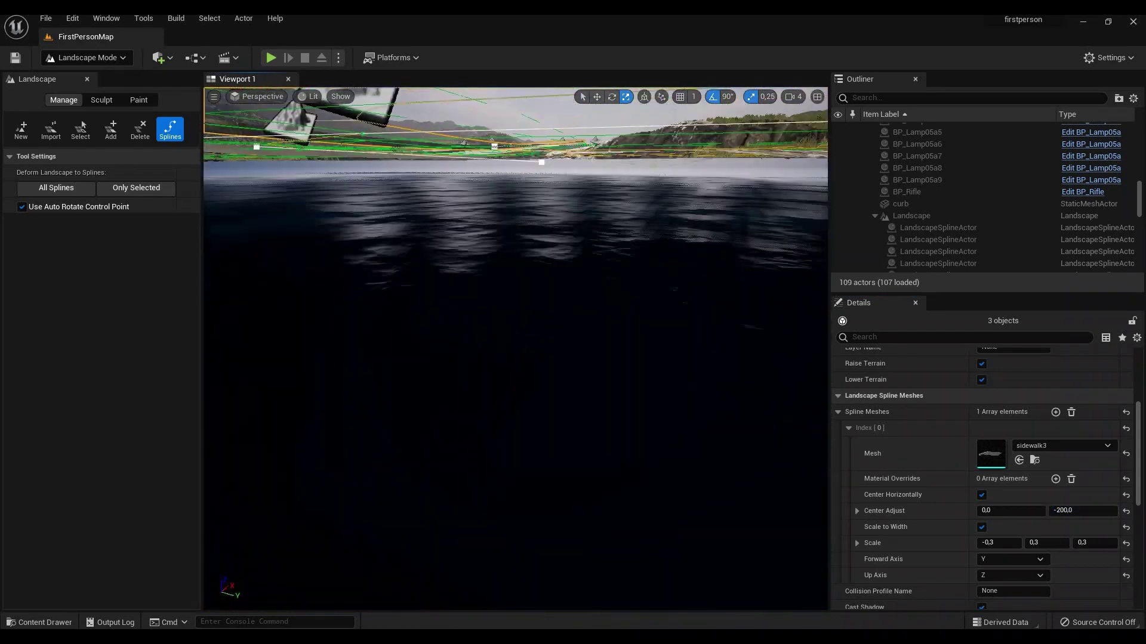
right_drag(515, 359, 515, 269)
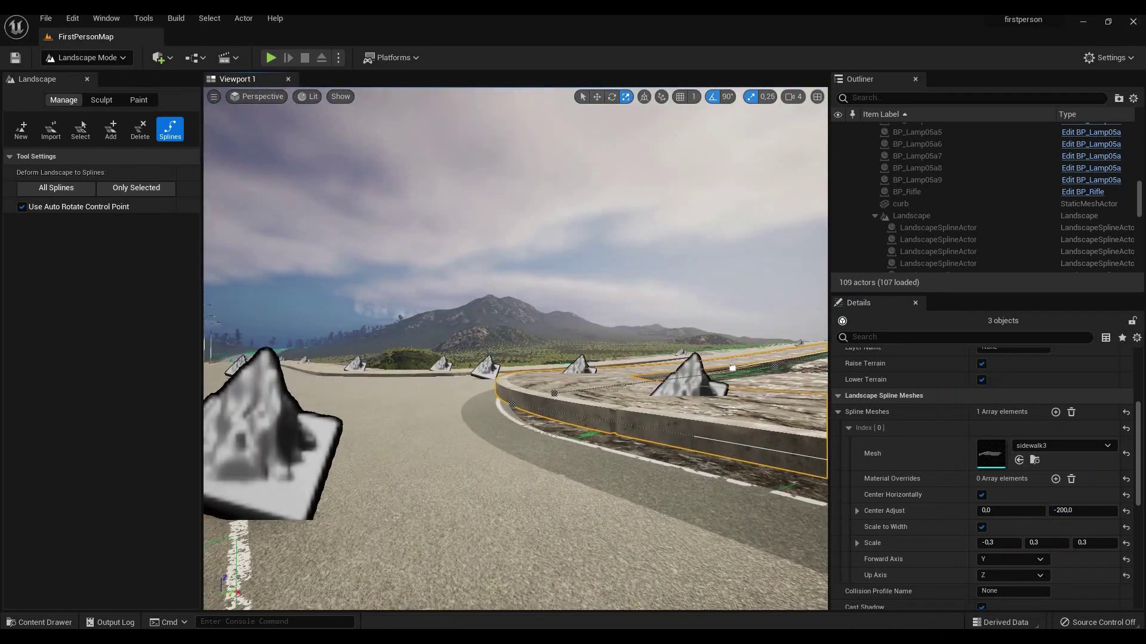
click(1075, 510)
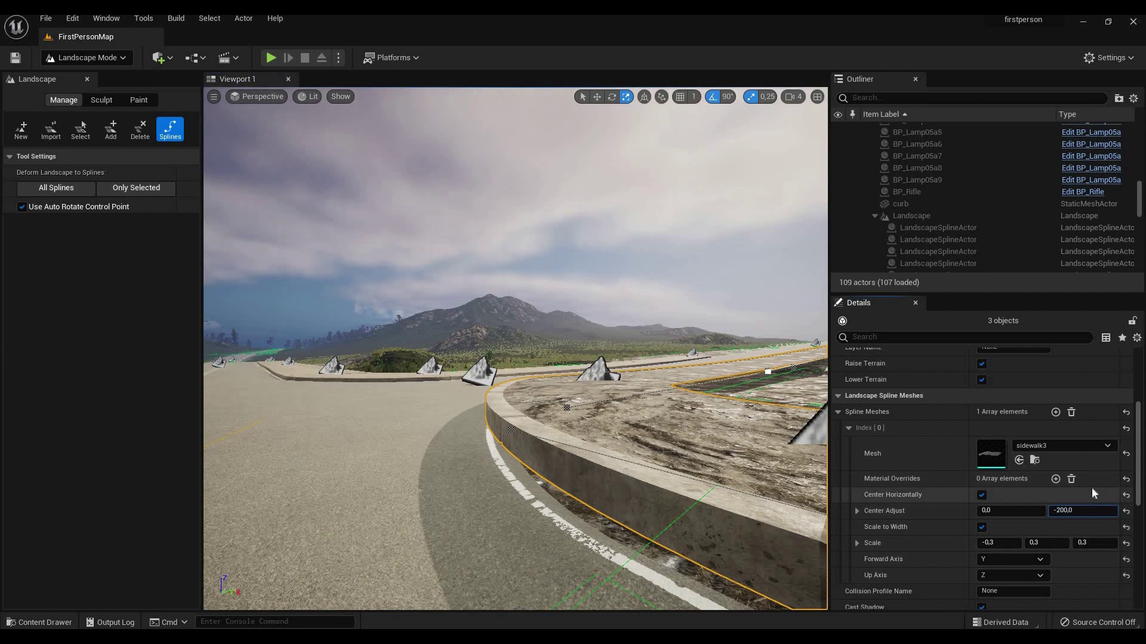
text(-100)
key(Return)
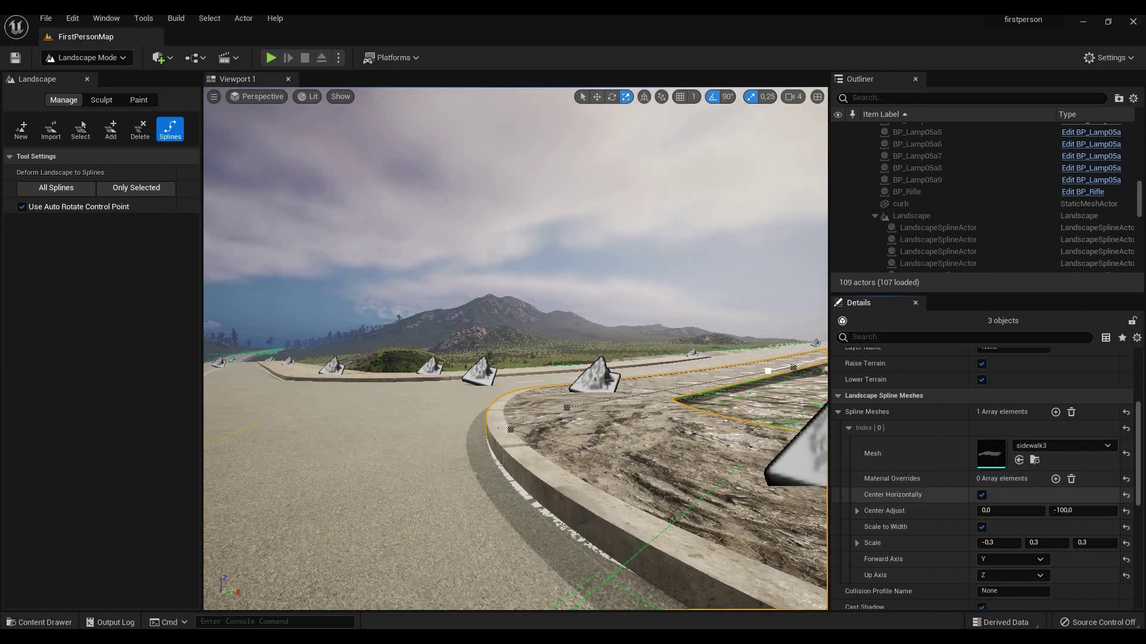
Step: Deform the landscape to fit all splines along the roadside
right_drag(515, 359, 448, 358)
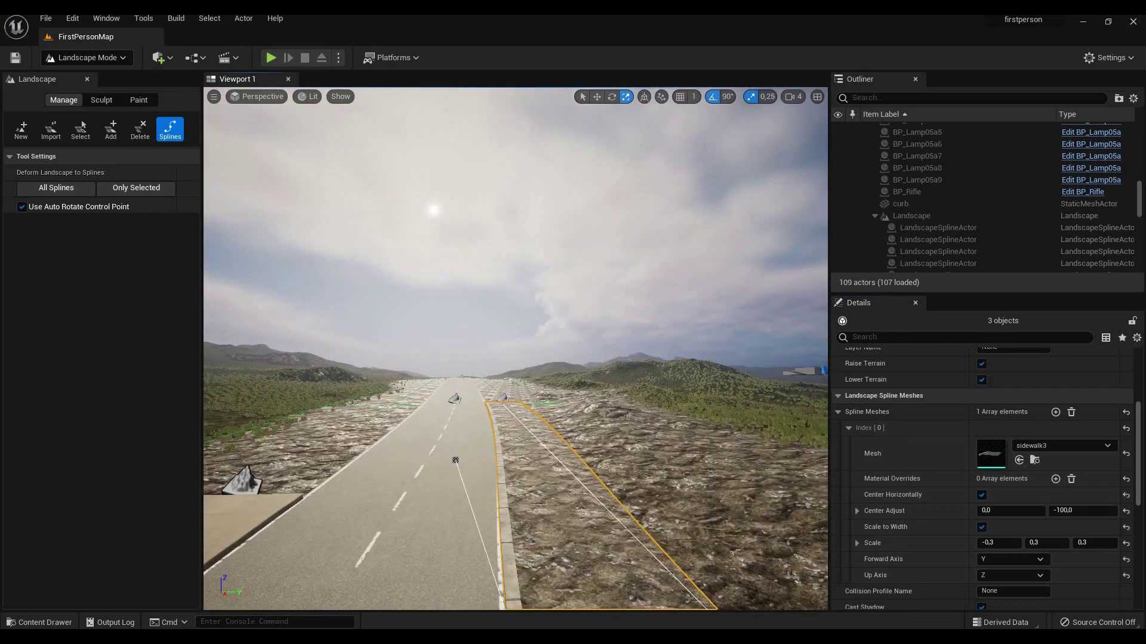
mouse_move(515, 359)
right_down()
mouse_move(514, 269)
mouse_move(611, 473)
right_up()
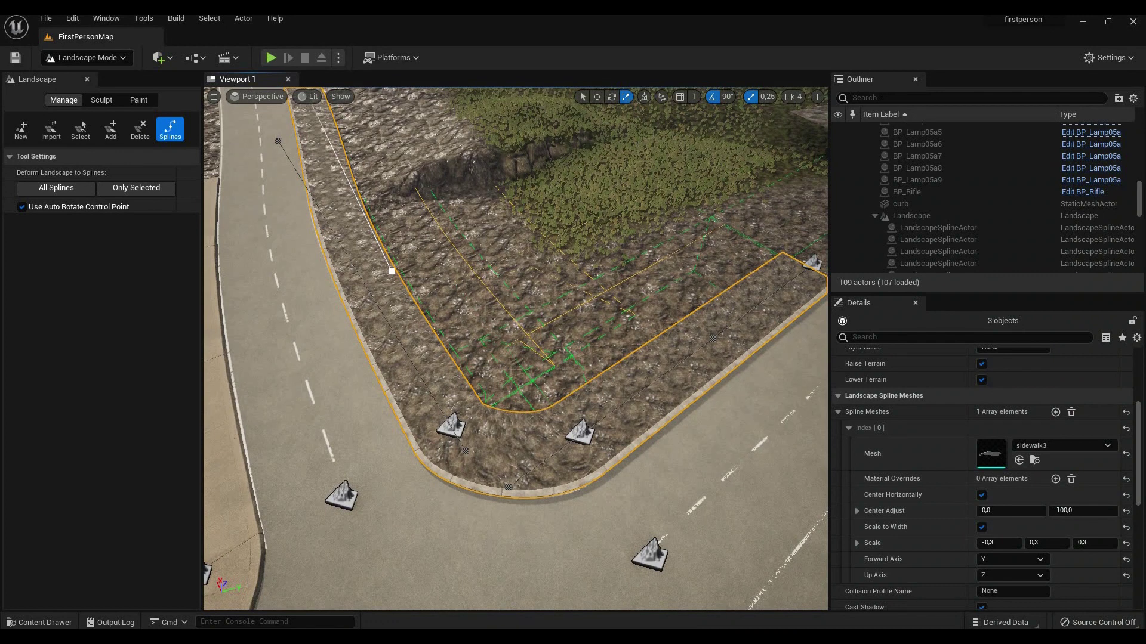
click(171, 188)
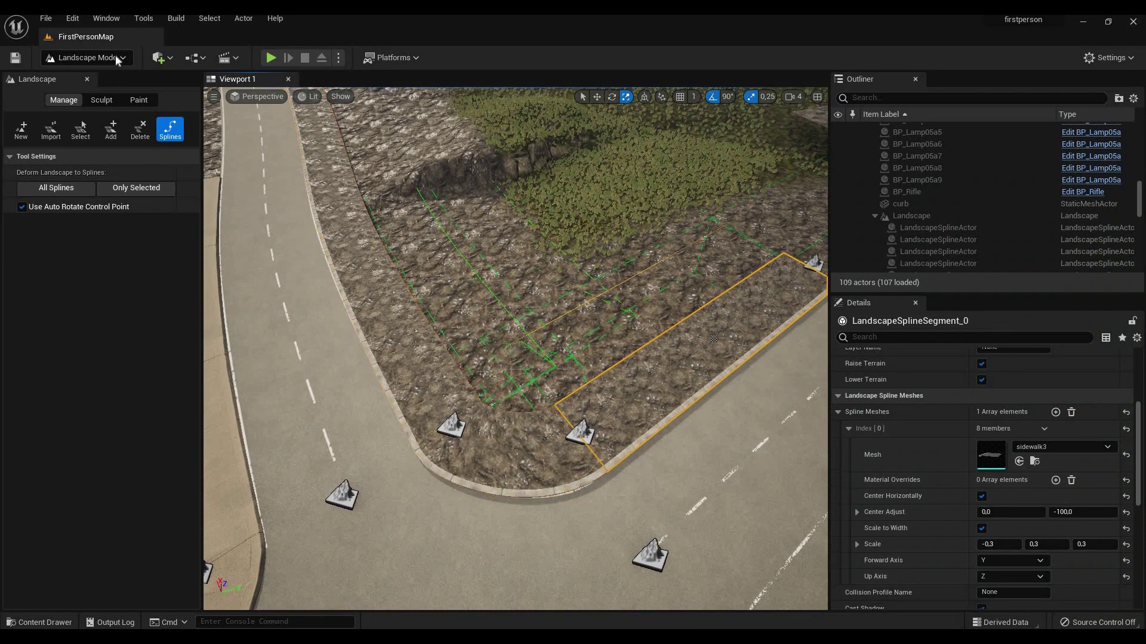
Step: Sculpt bumps inside the road corner, then smooth the ridges with a brush of about 613 units
click(102, 99)
click(21, 129)
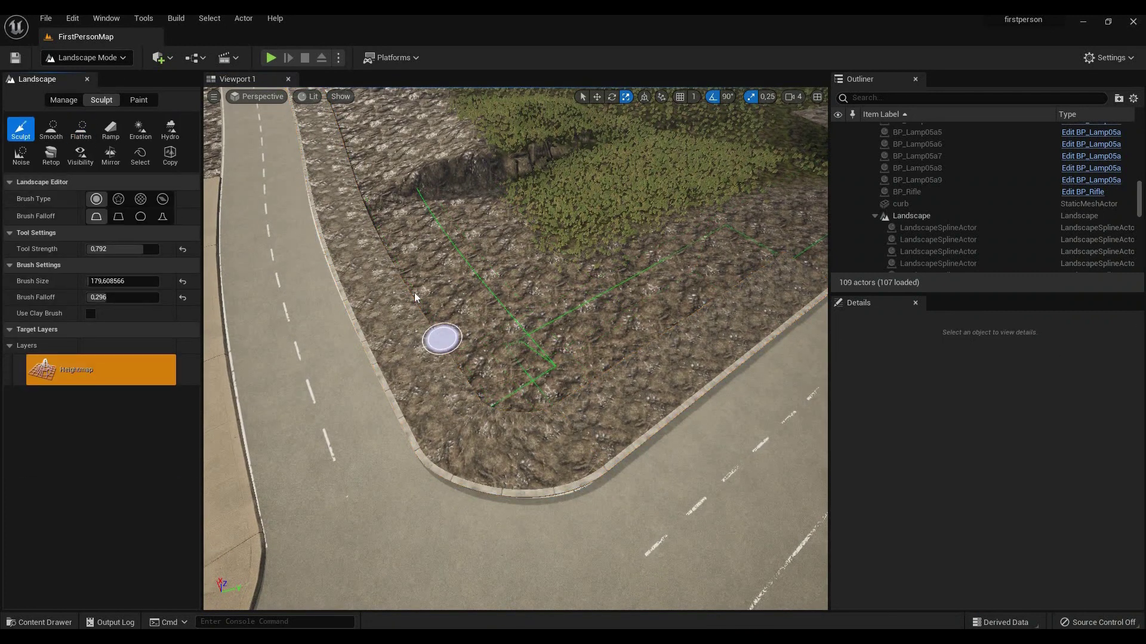
mouse_move(456, 369)
mouse_down()
mouse_move(438, 334)
mouse_move(494, 402)
mouse_move(522, 402)
mouse_move(646, 338)
mouse_up()
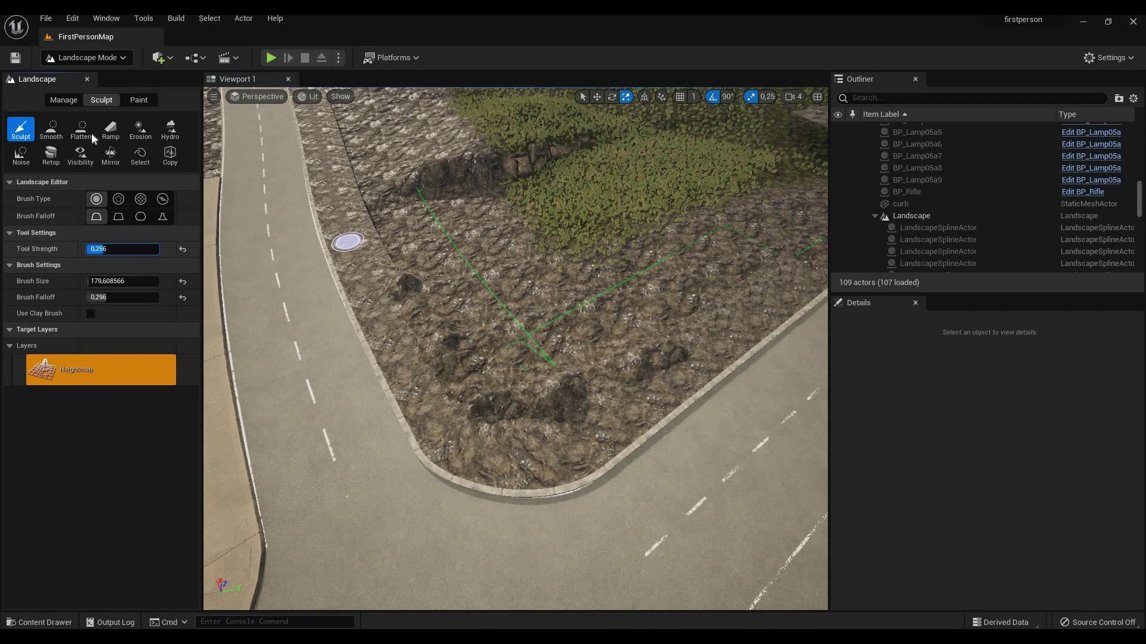
click(51, 130)
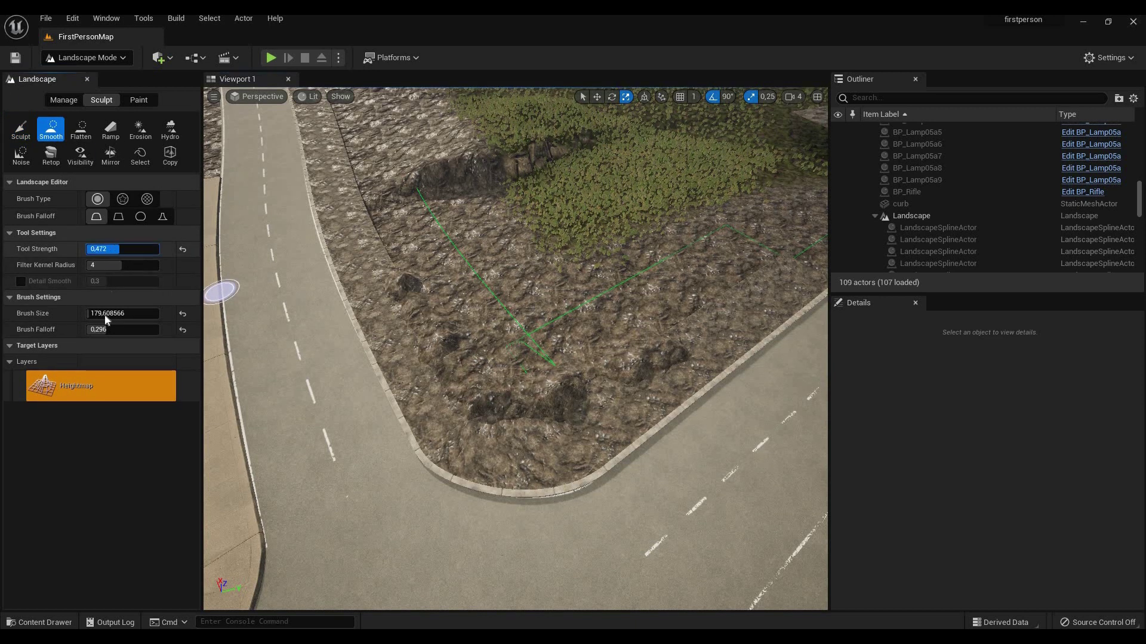
drag(107, 313, 152, 314)
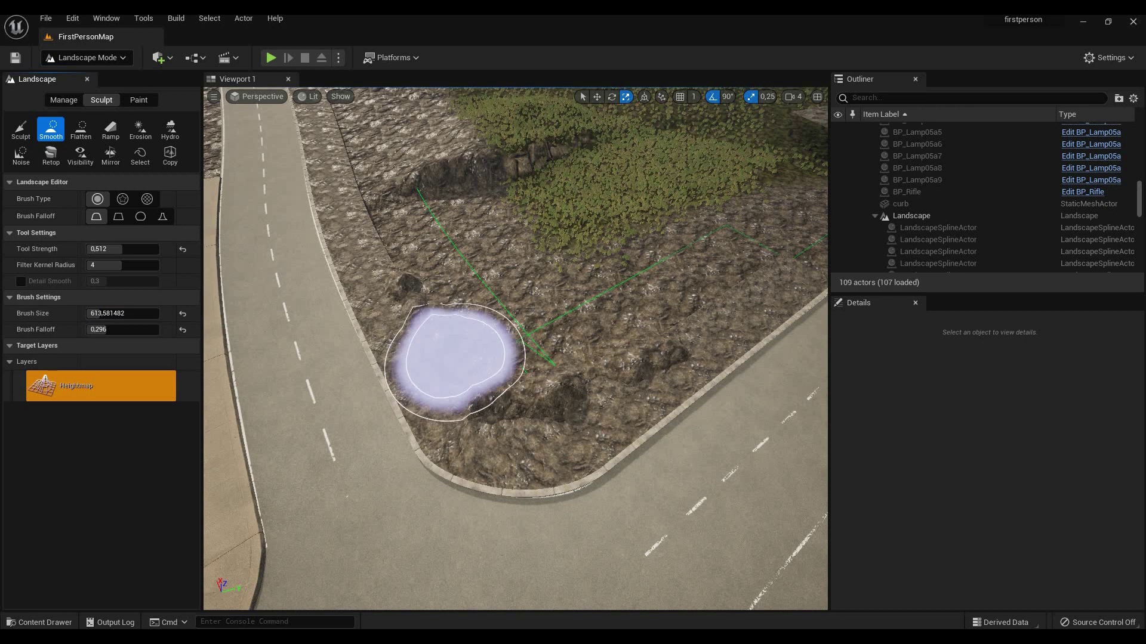
mouse_move(413, 292)
mouse_down()
mouse_move(654, 345)
mouse_move(537, 371)
mouse_move(542, 313)
mouse_up()
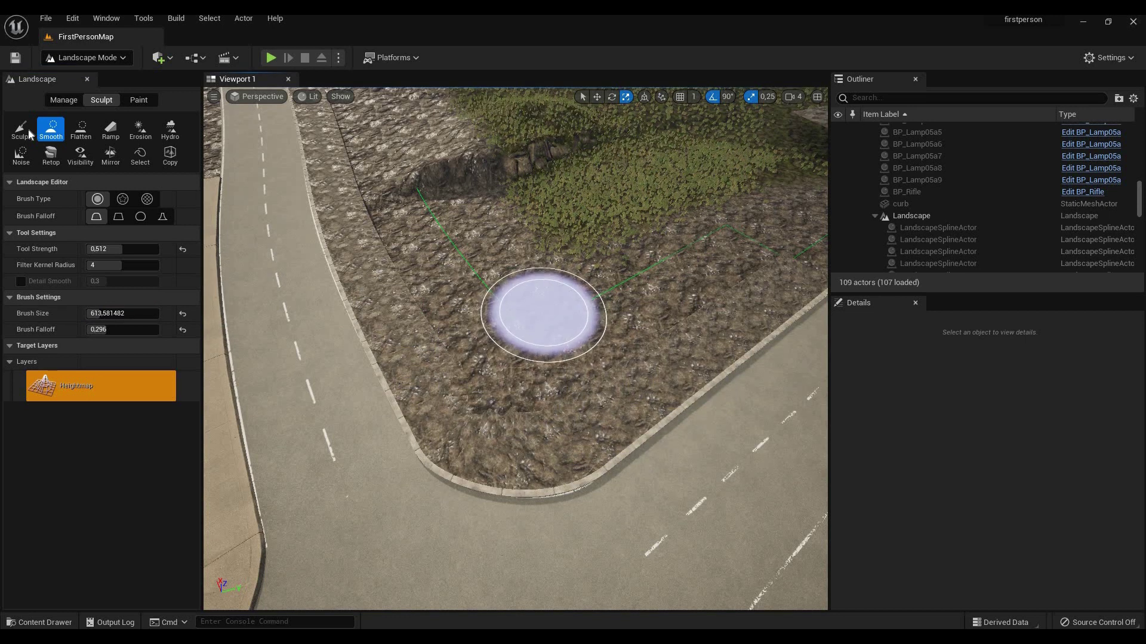
Step: Raise the terrain near the grassy patch, return to the Smooth tool and look around the roads
click(21, 129)
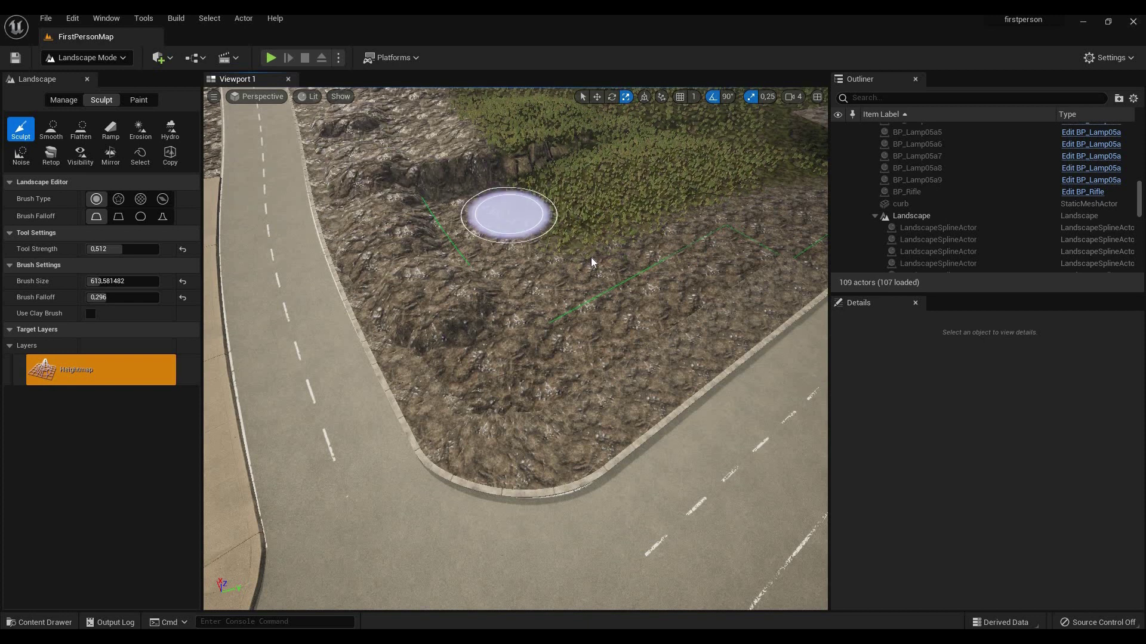
drag(537, 269, 658, 222)
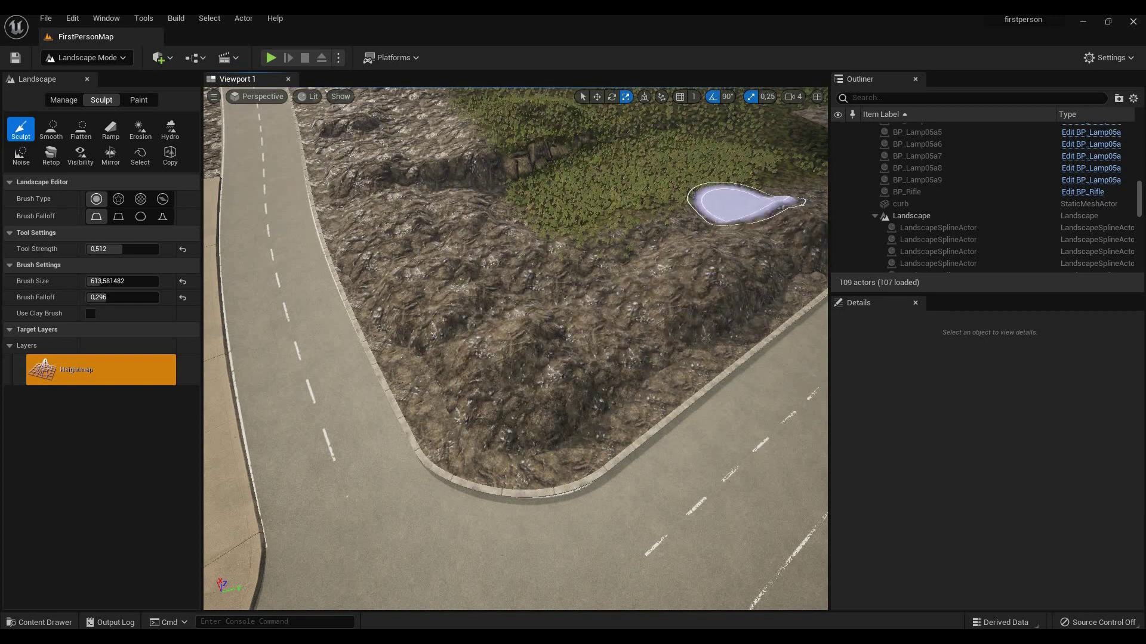
scroll(628, 313, up, 3)
scroll(537, 314, down, 3)
click(52, 130)
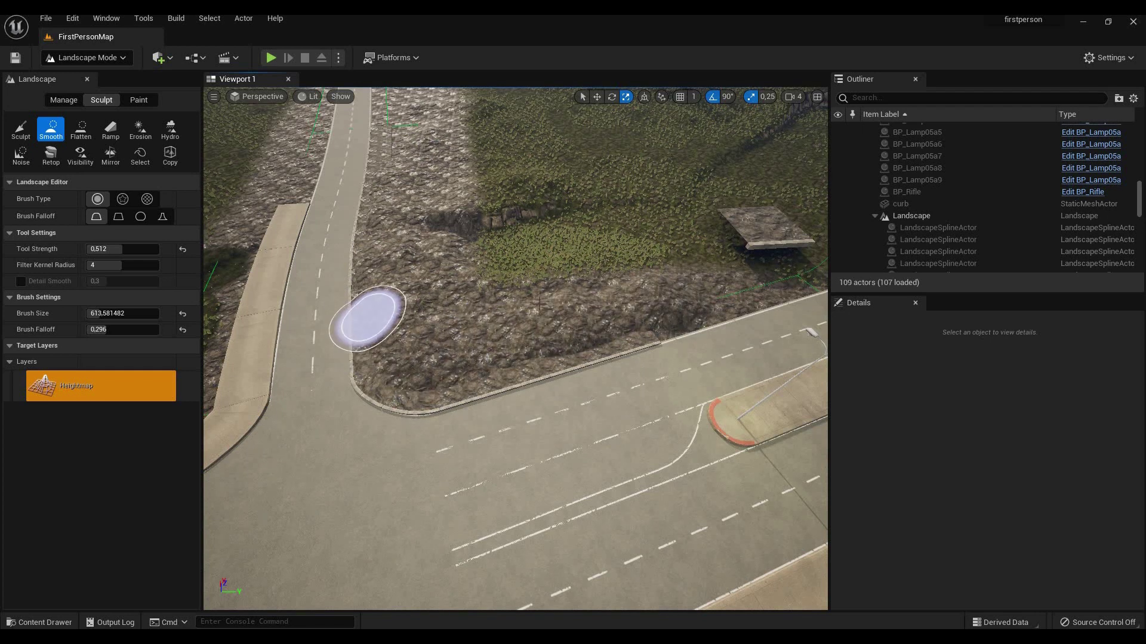
scroll(436, 270, up, 3)
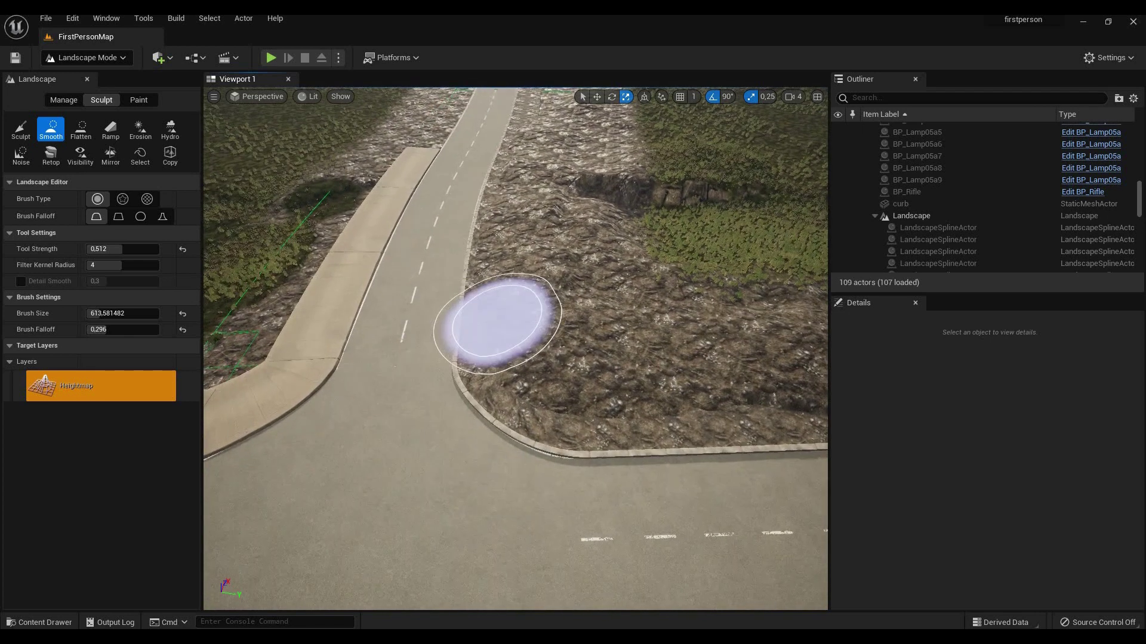
right_drag(501, 322, 501, 179)
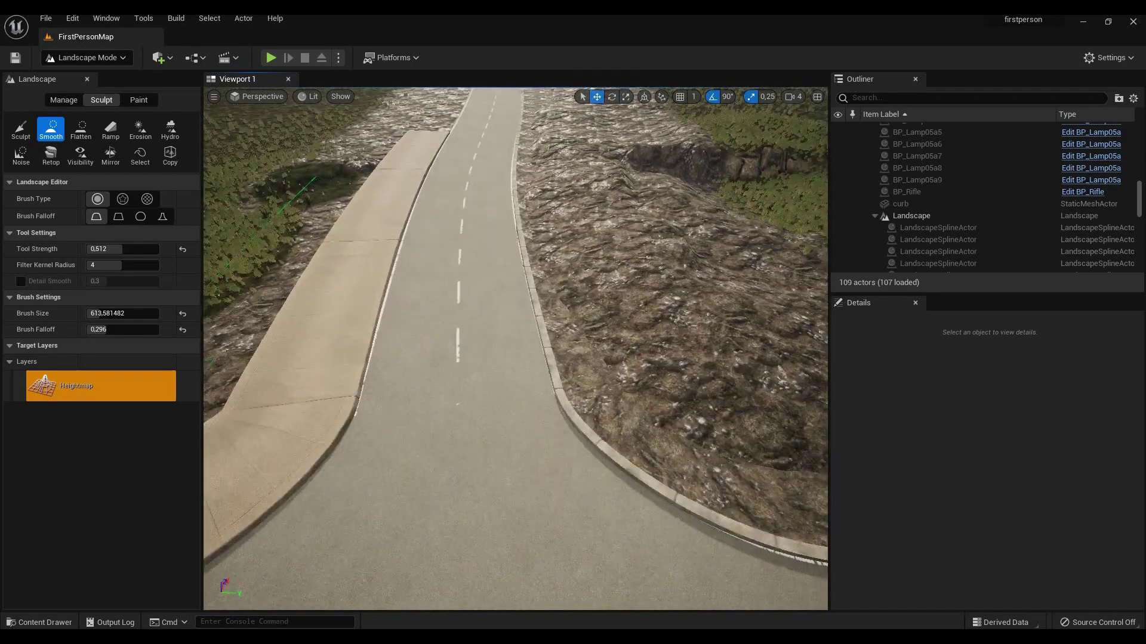
mouse_move(515, 350)
right_down()
mouse_move(359, 350)
mouse_move(402, 350)
mouse_move(403, 269)
right_up()
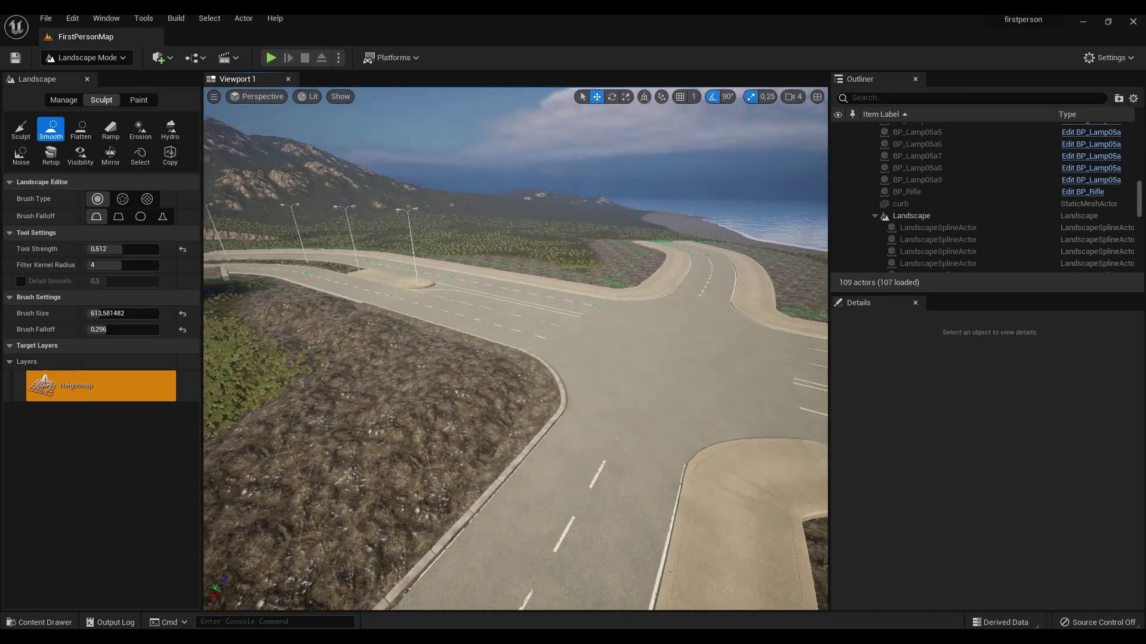
mouse_move(515, 350)
right_down()
mouse_move(627, 403)
mouse_move(581, 296)
mouse_move(403, 269)
right_up()
Step: Paint the Layer_1 grass over the sculpted mound and review the grassy island from the road
click(139, 100)
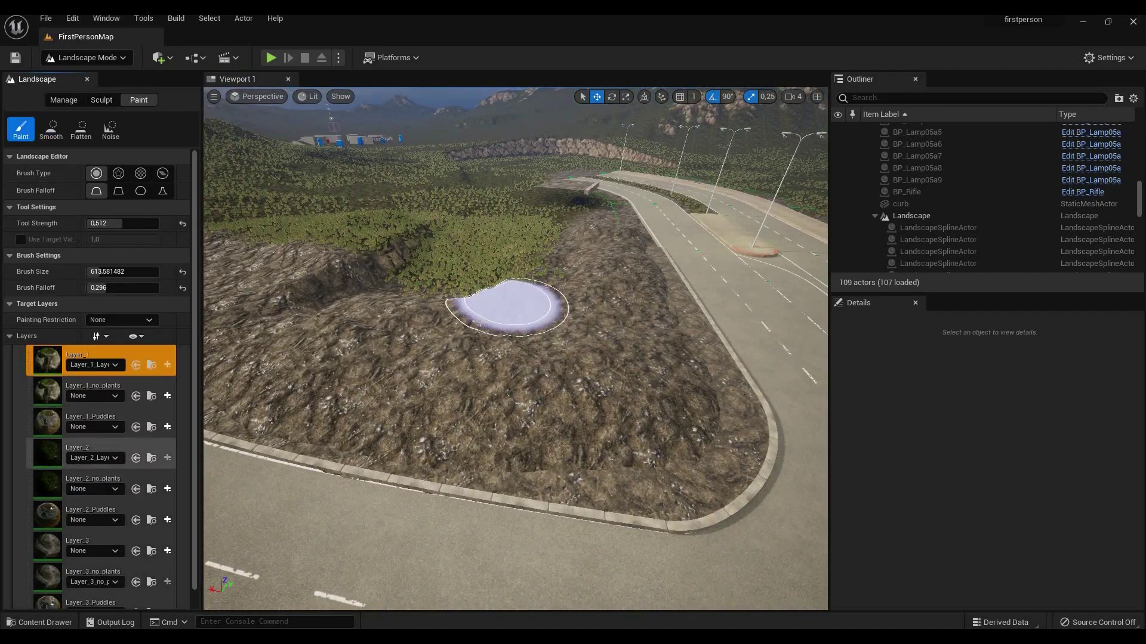
mouse_move(403, 376)
mouse_down()
mouse_move(385, 269)
mouse_move(531, 394)
mouse_move(599, 345)
mouse_move(658, 377)
mouse_move(627, 385)
mouse_up()
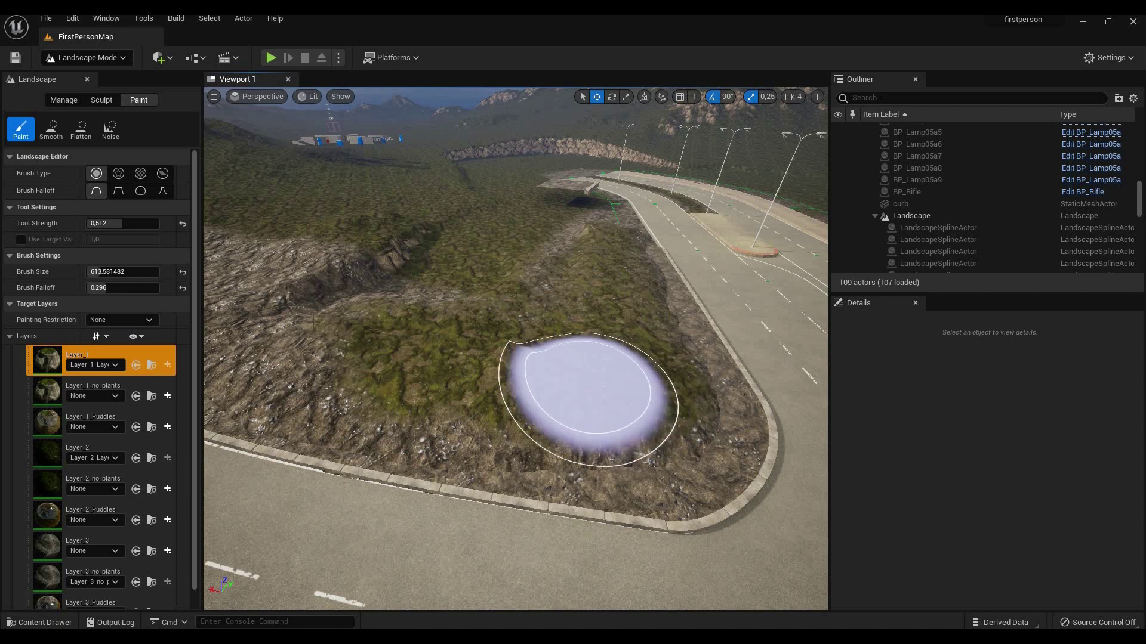
drag(283, 266, 419, 289)
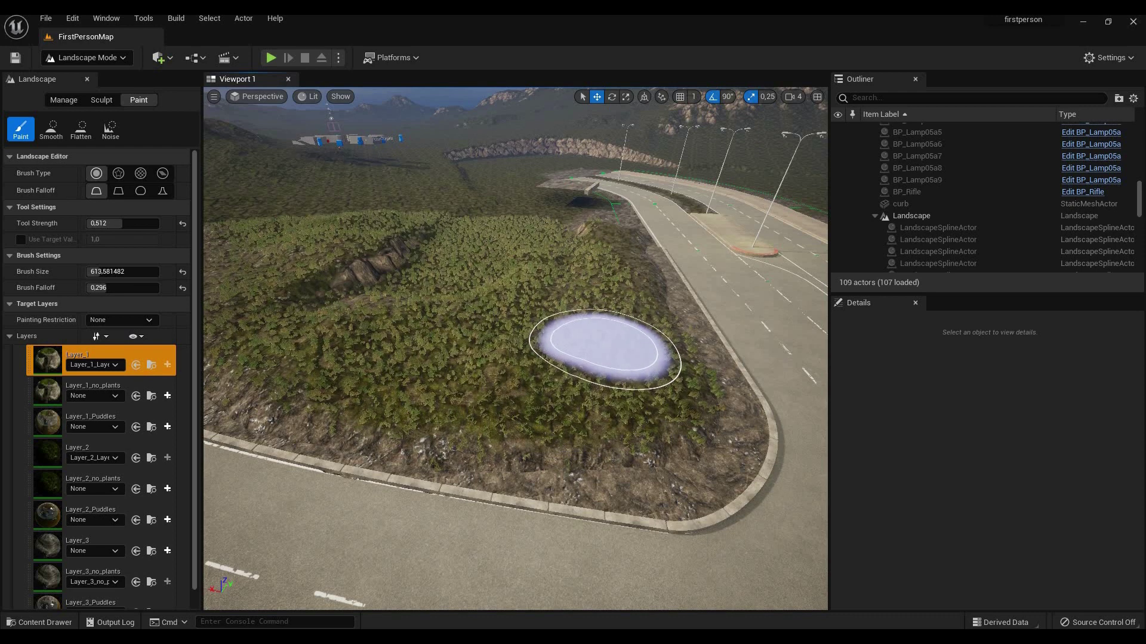
right_drag(605, 347, 501, 376)
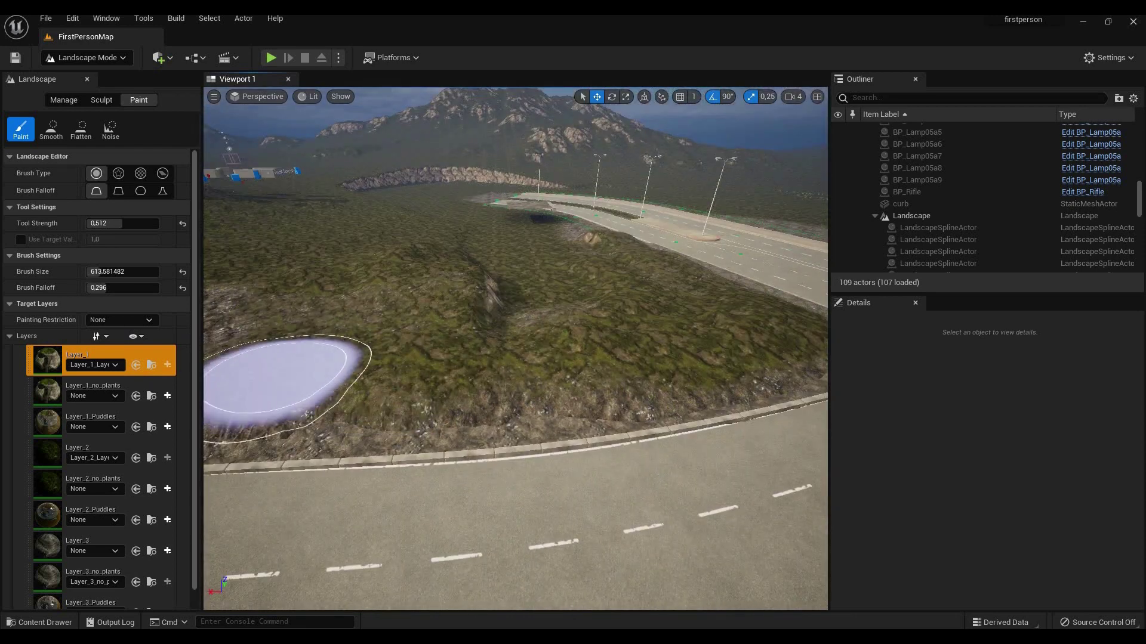
mouse_move(421, 331)
right_down()
mouse_move(538, 376)
mouse_move(515, 314)
right_up()
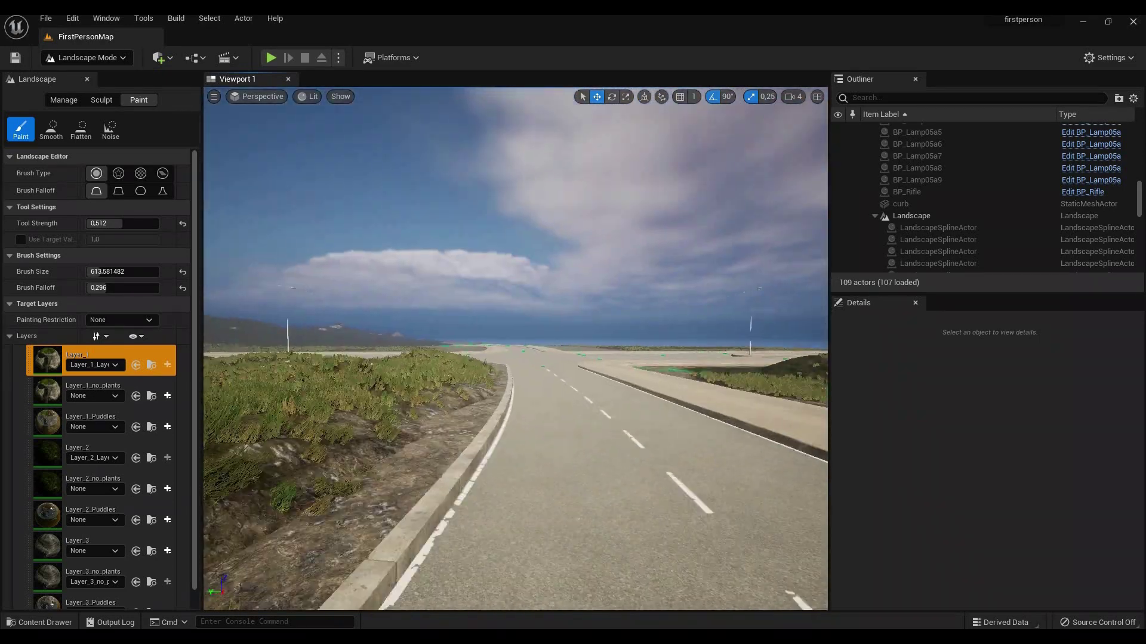
right_drag(515, 359, 403, 269)
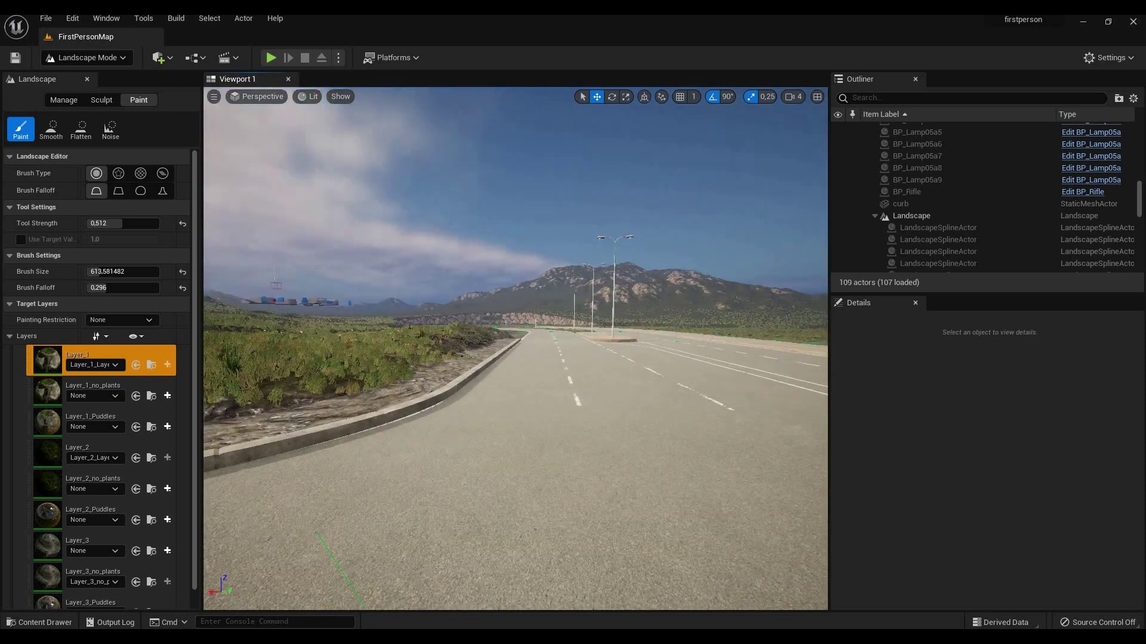
right_drag(515, 358, 403, 403)
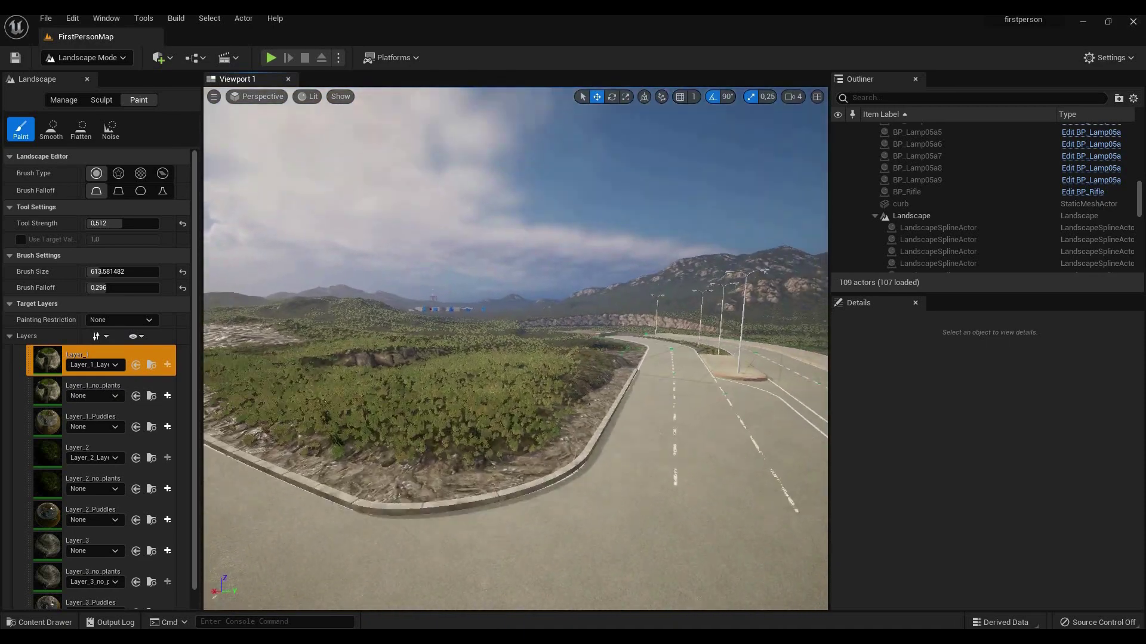
Step: Play the level and walk first-person along the roads past the curbs, grassy islands and lamp posts
click(271, 57)
drag(412, 349, 466, 358)
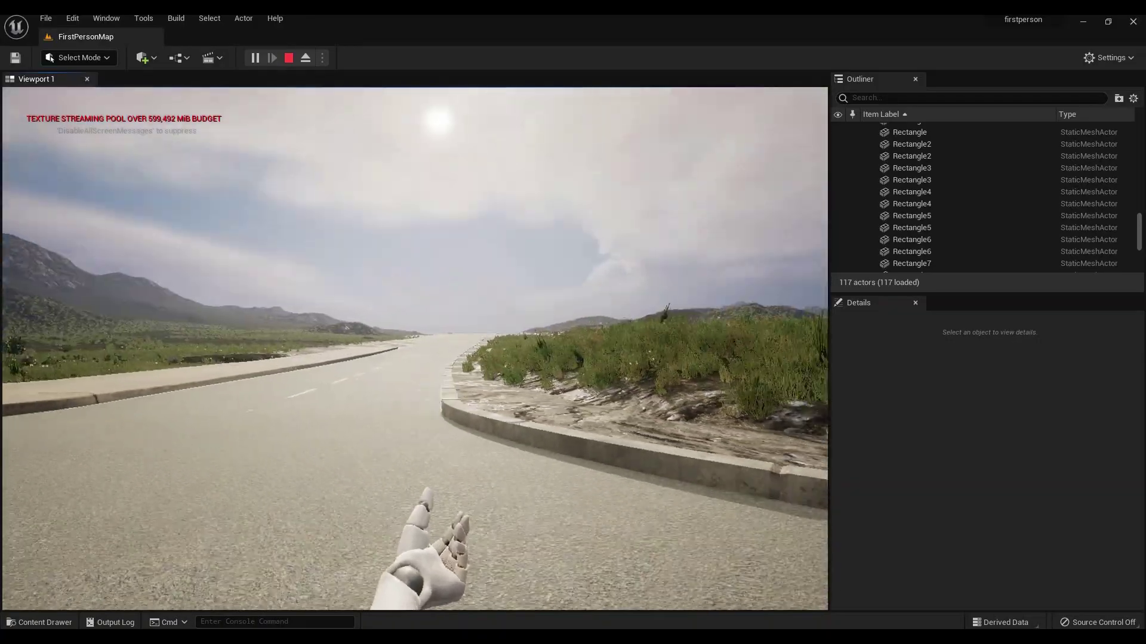
key(w)
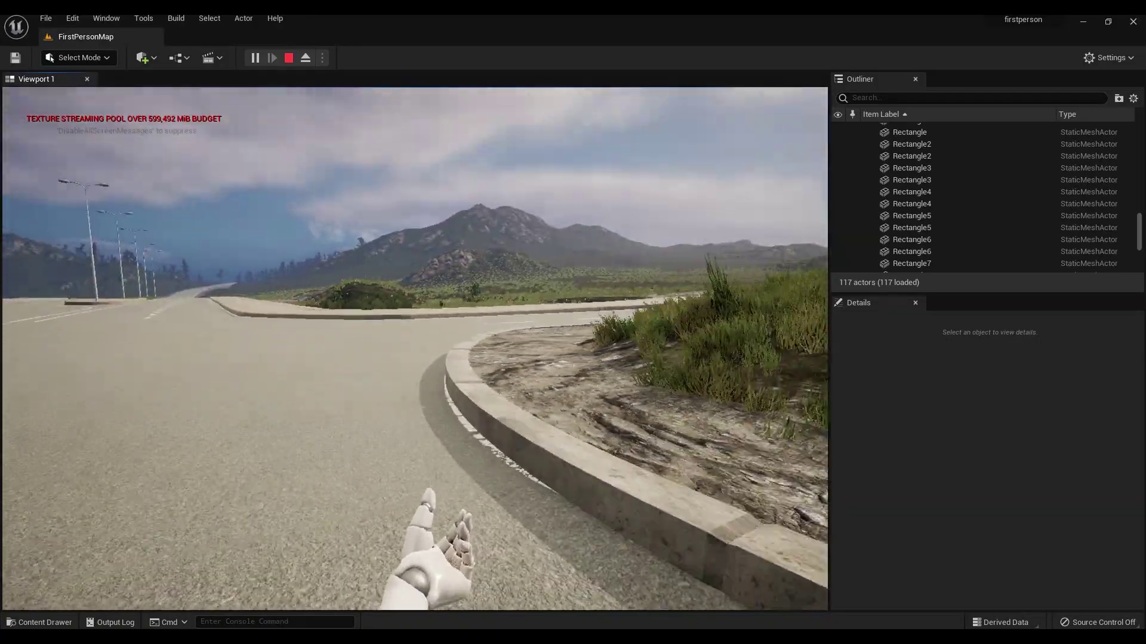
key(w)
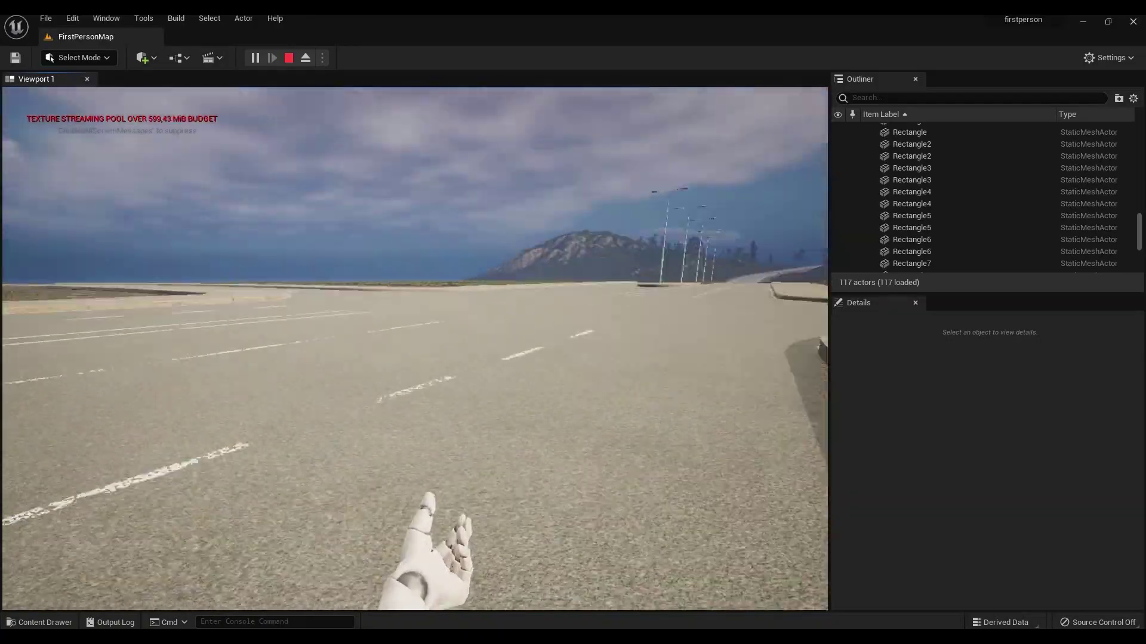
key(w)
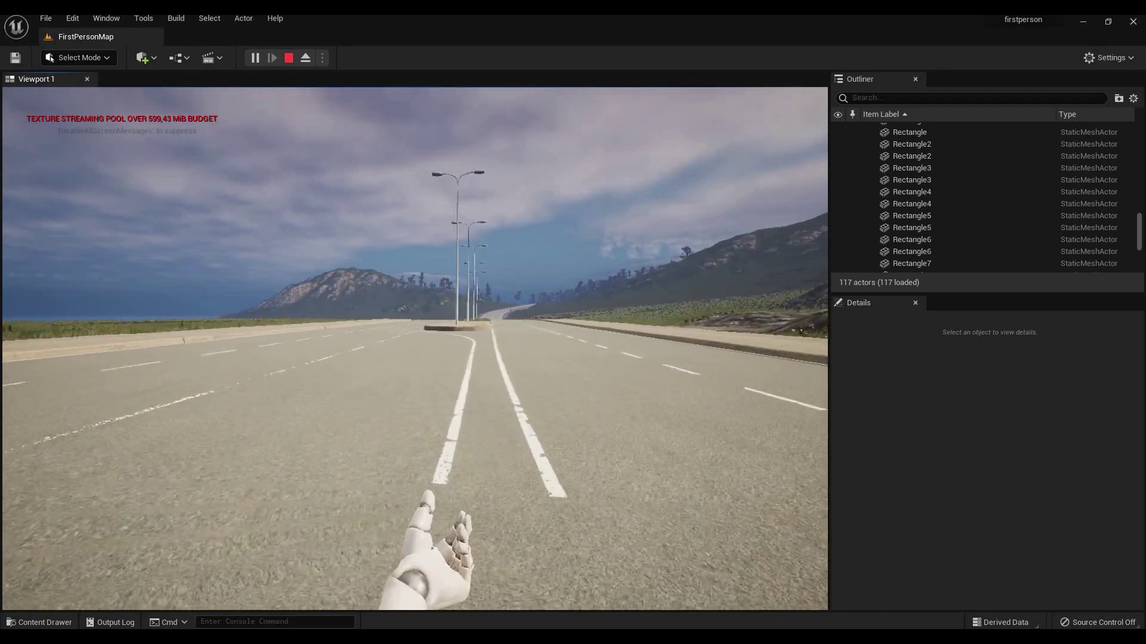
key(d)
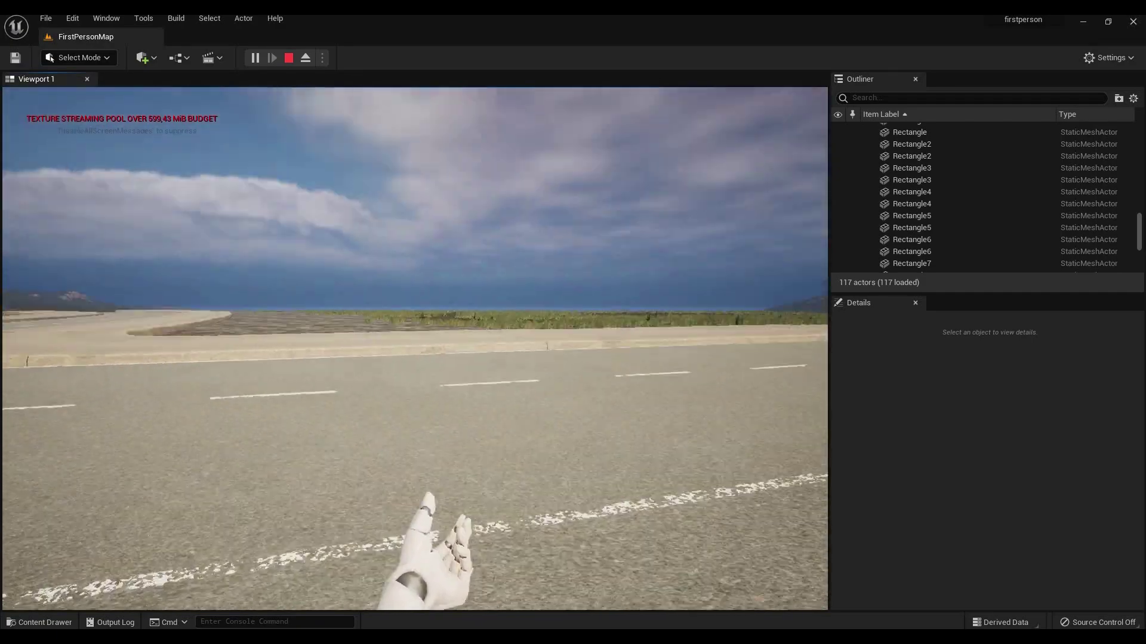
key(w)
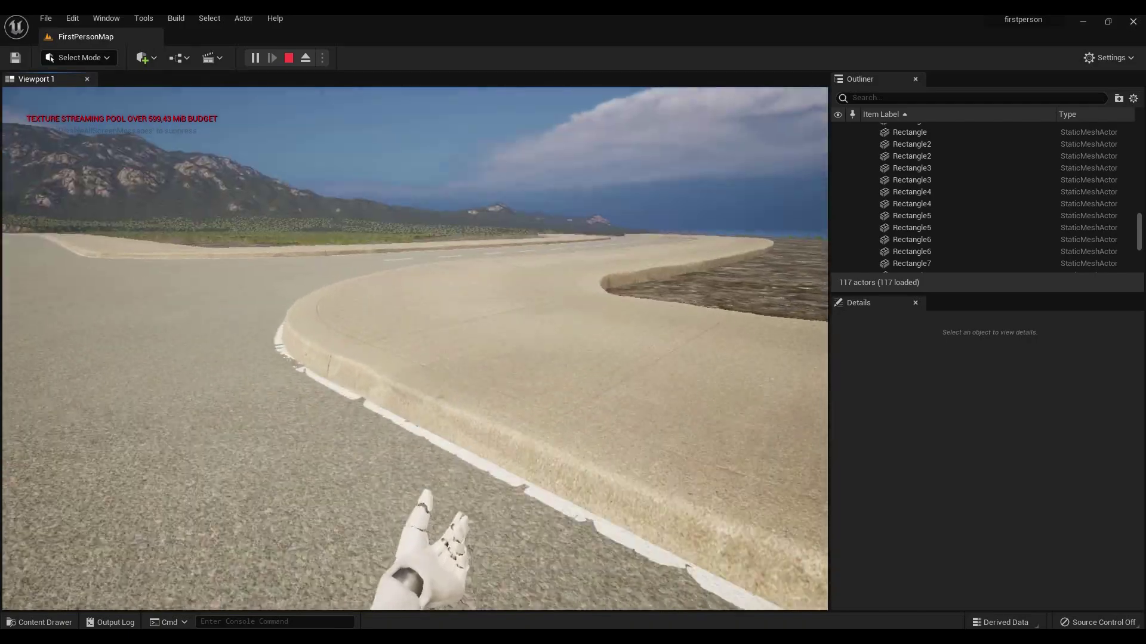
key(w)
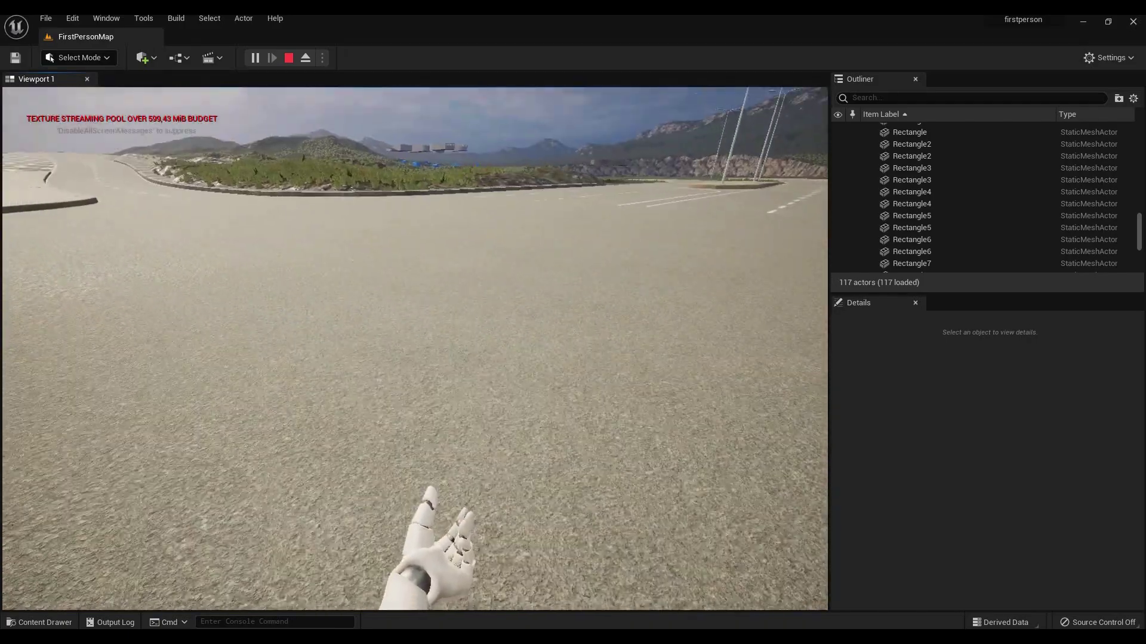
key(w)
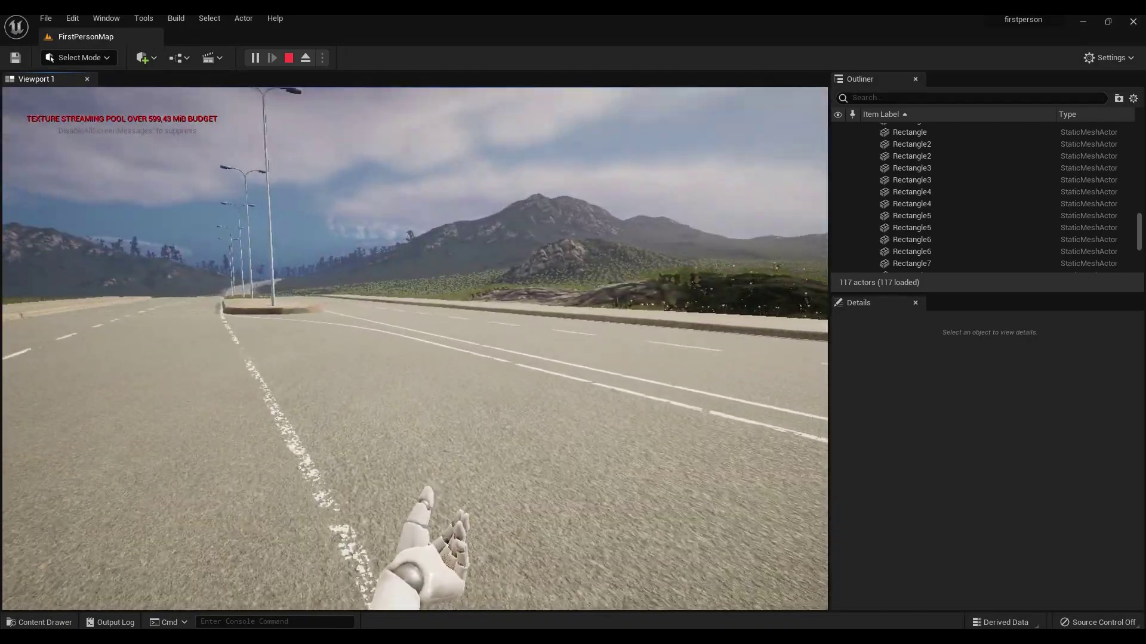
key(w)
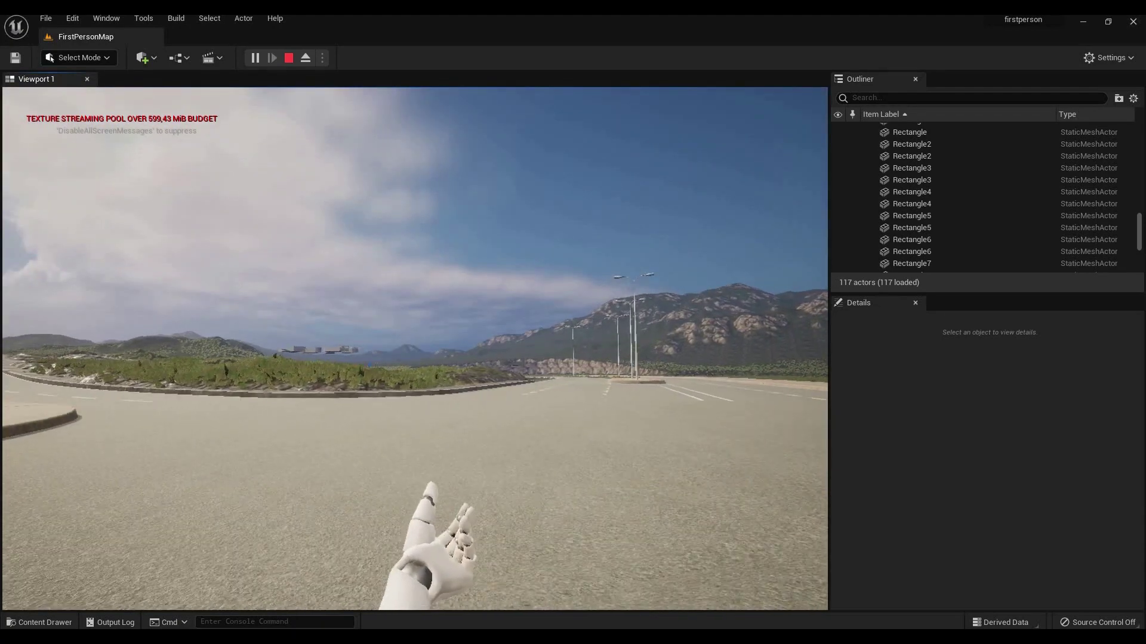
key(w)
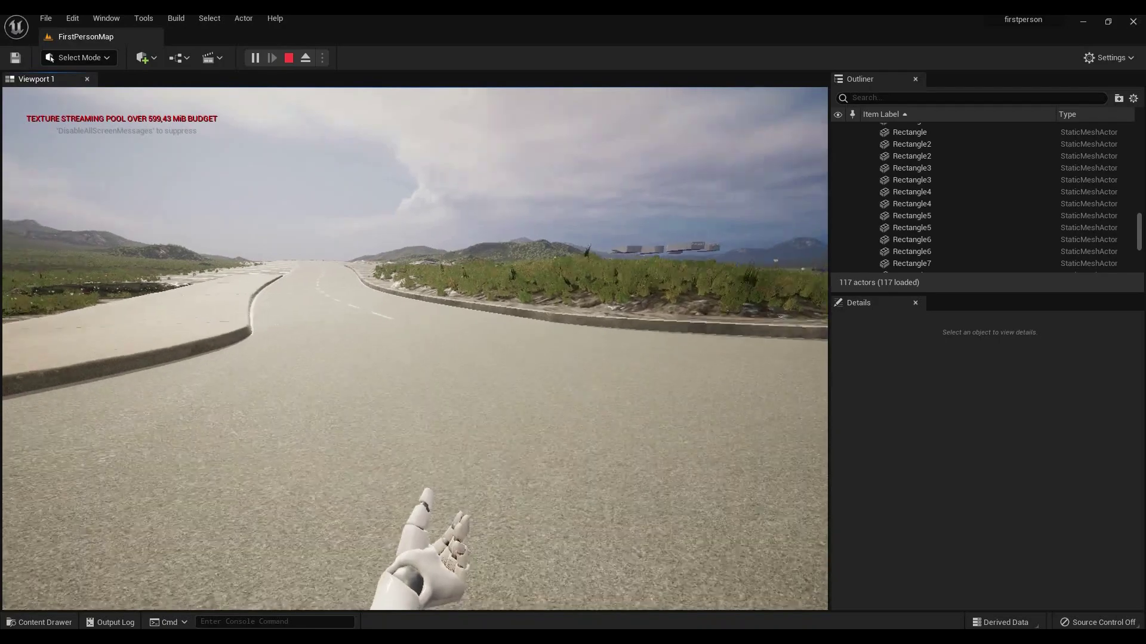
key(w)
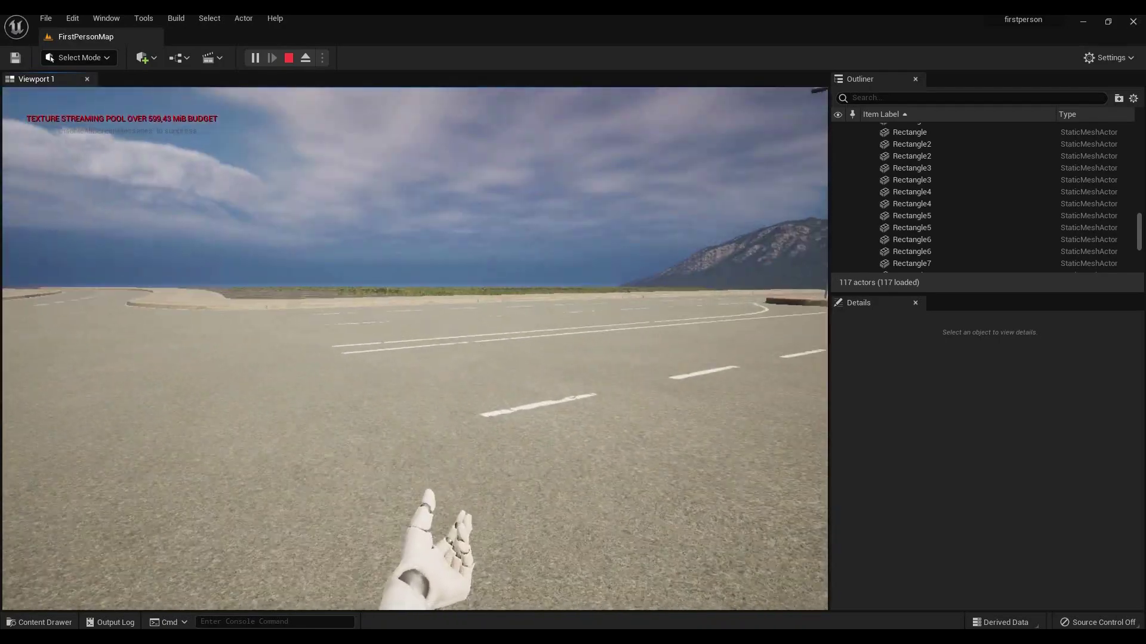
key(w)
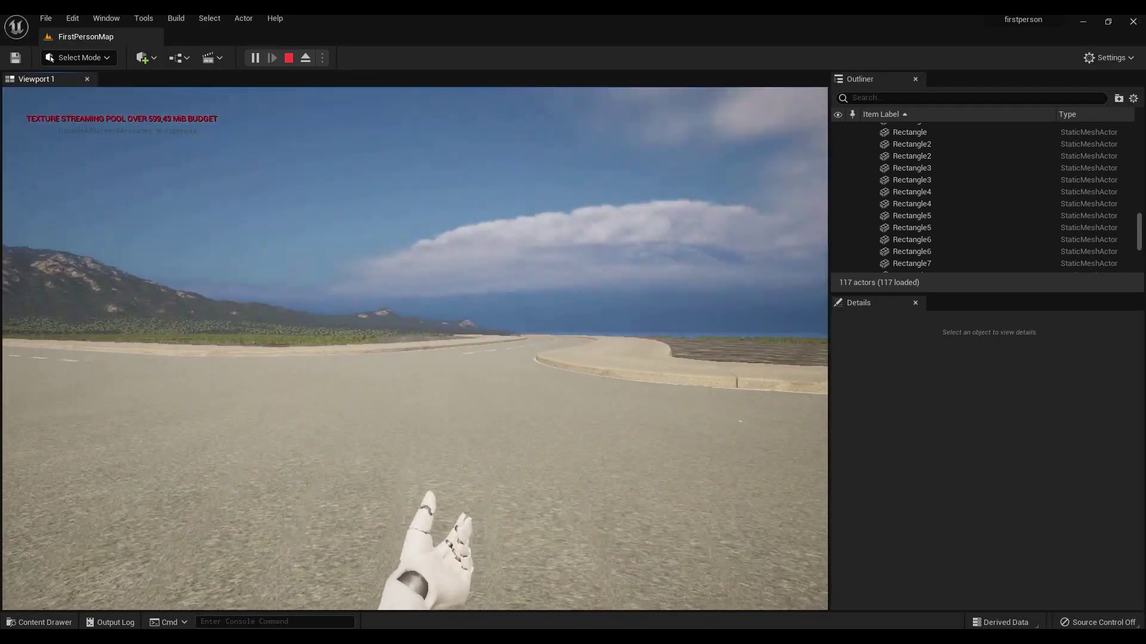